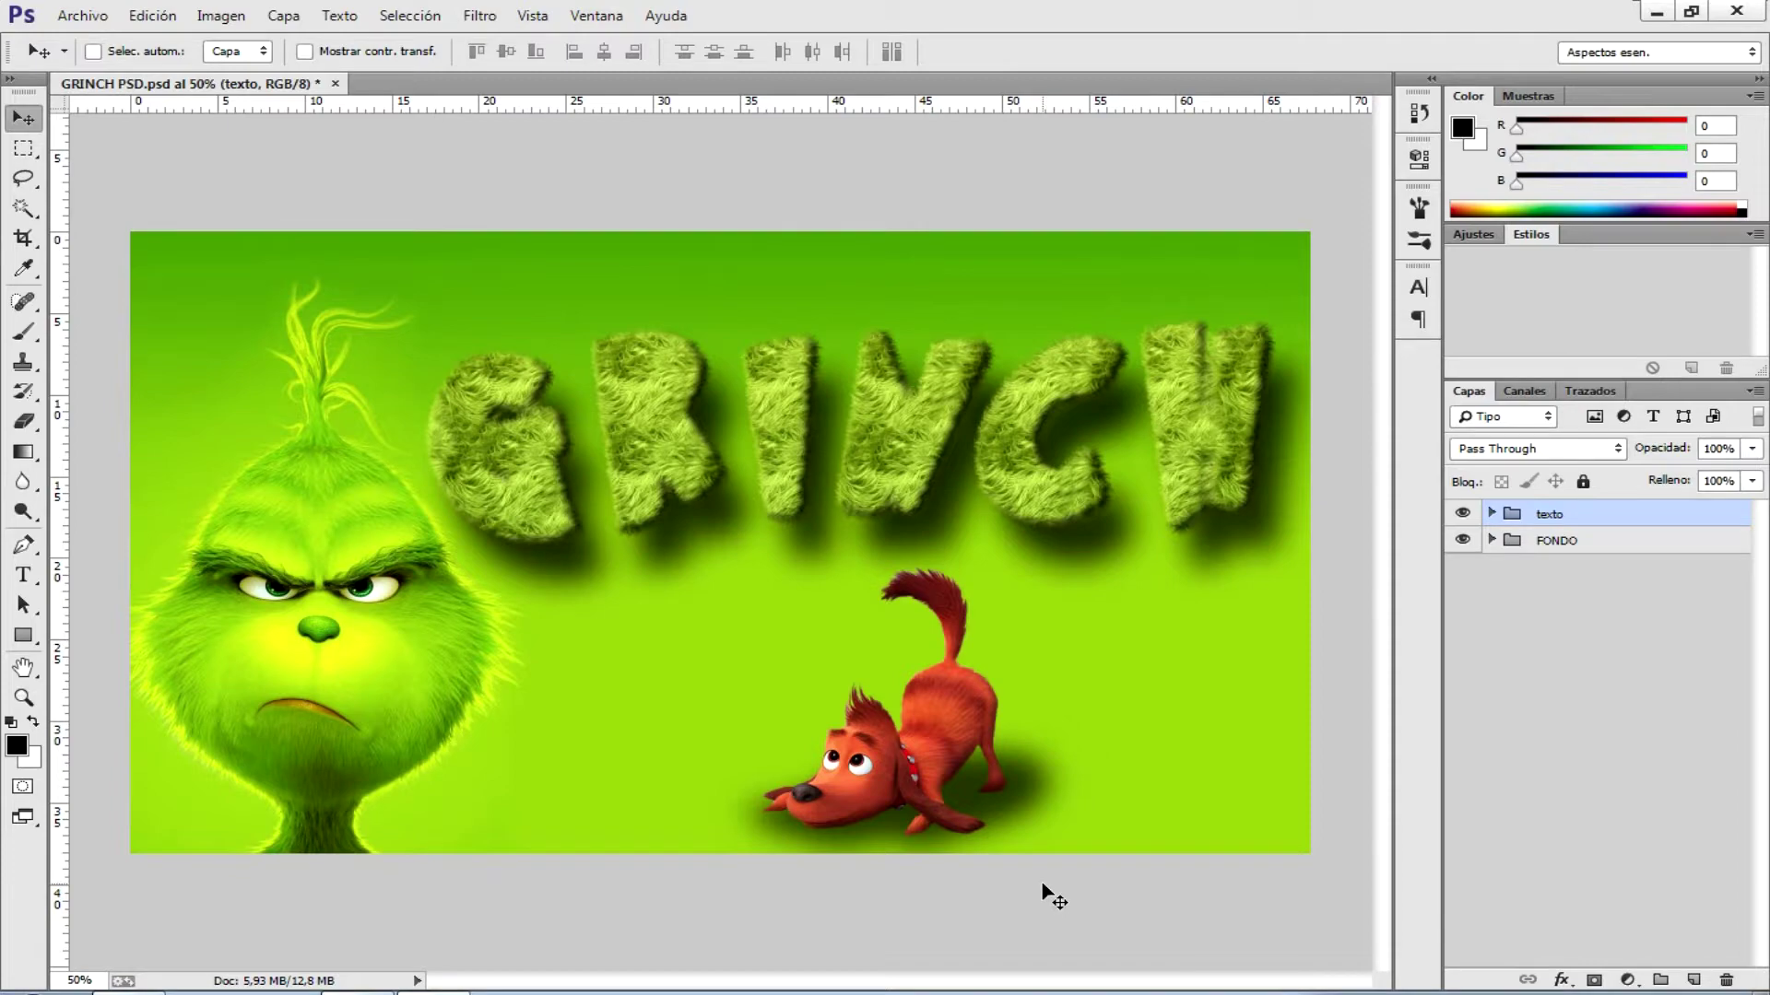
- Zoom to 100% and pan around to inspect the finished Grinch artwork
{"action": "key", "text": "ctrl+plus"}
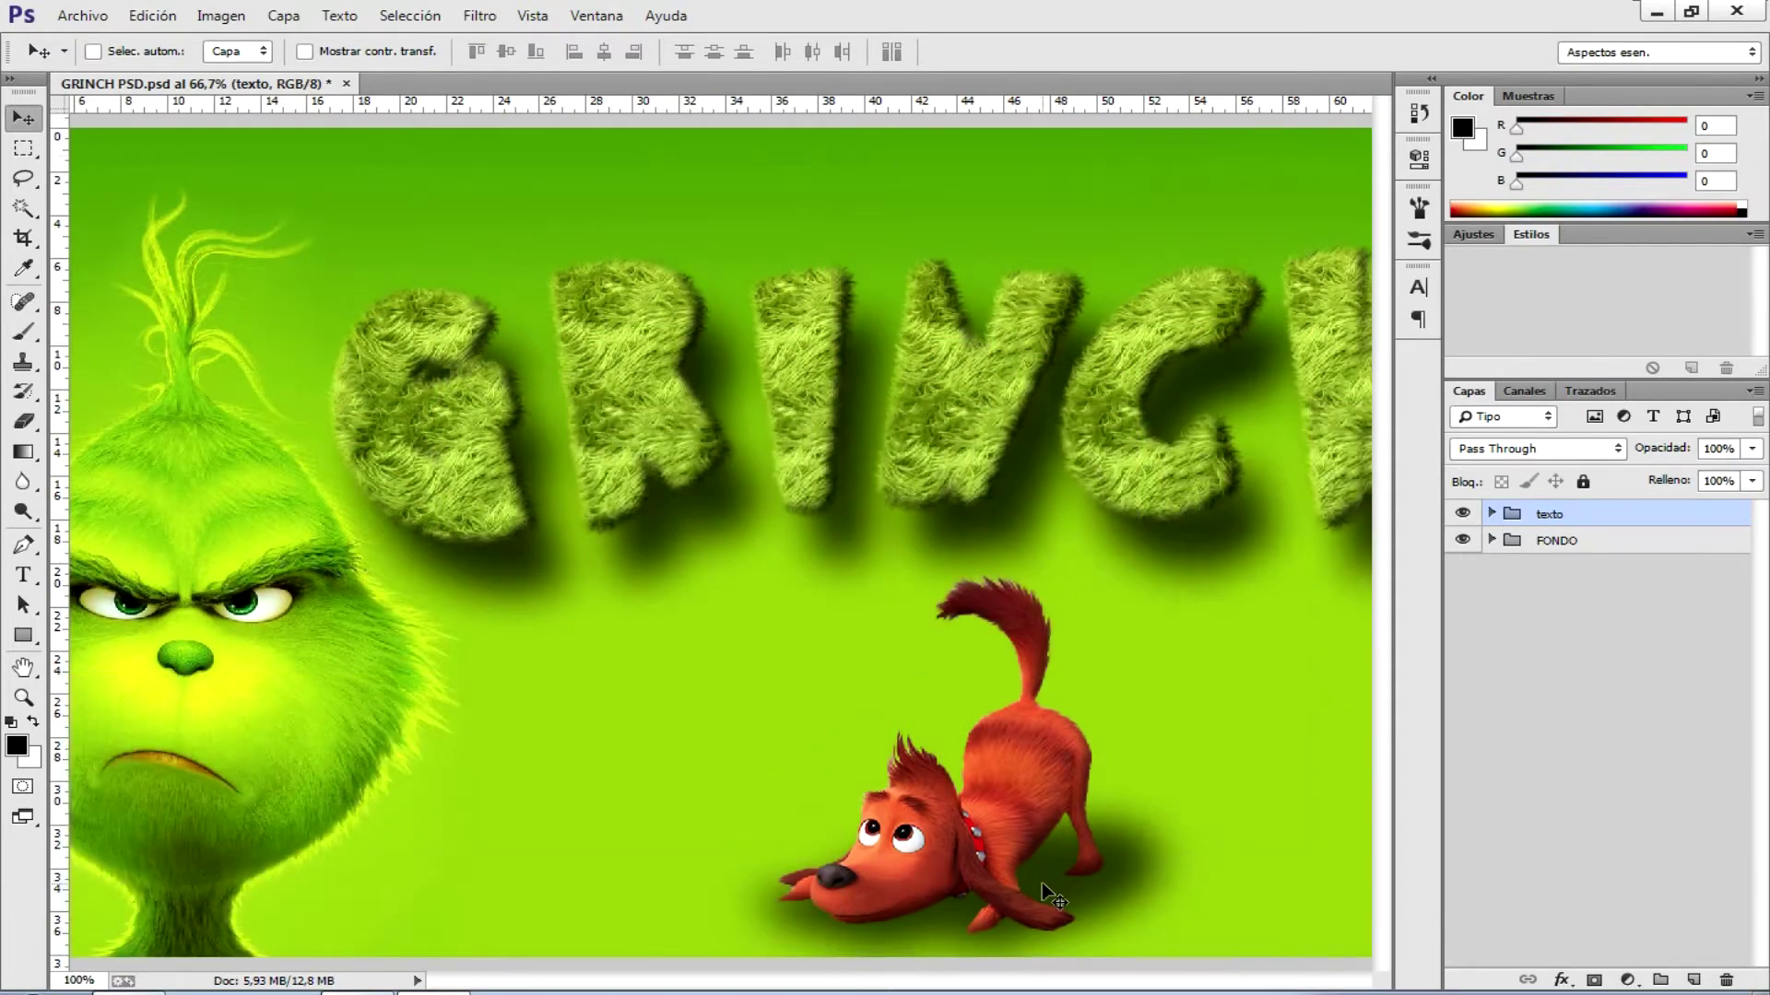
{"action": "key", "text": "ctrl+plus"}
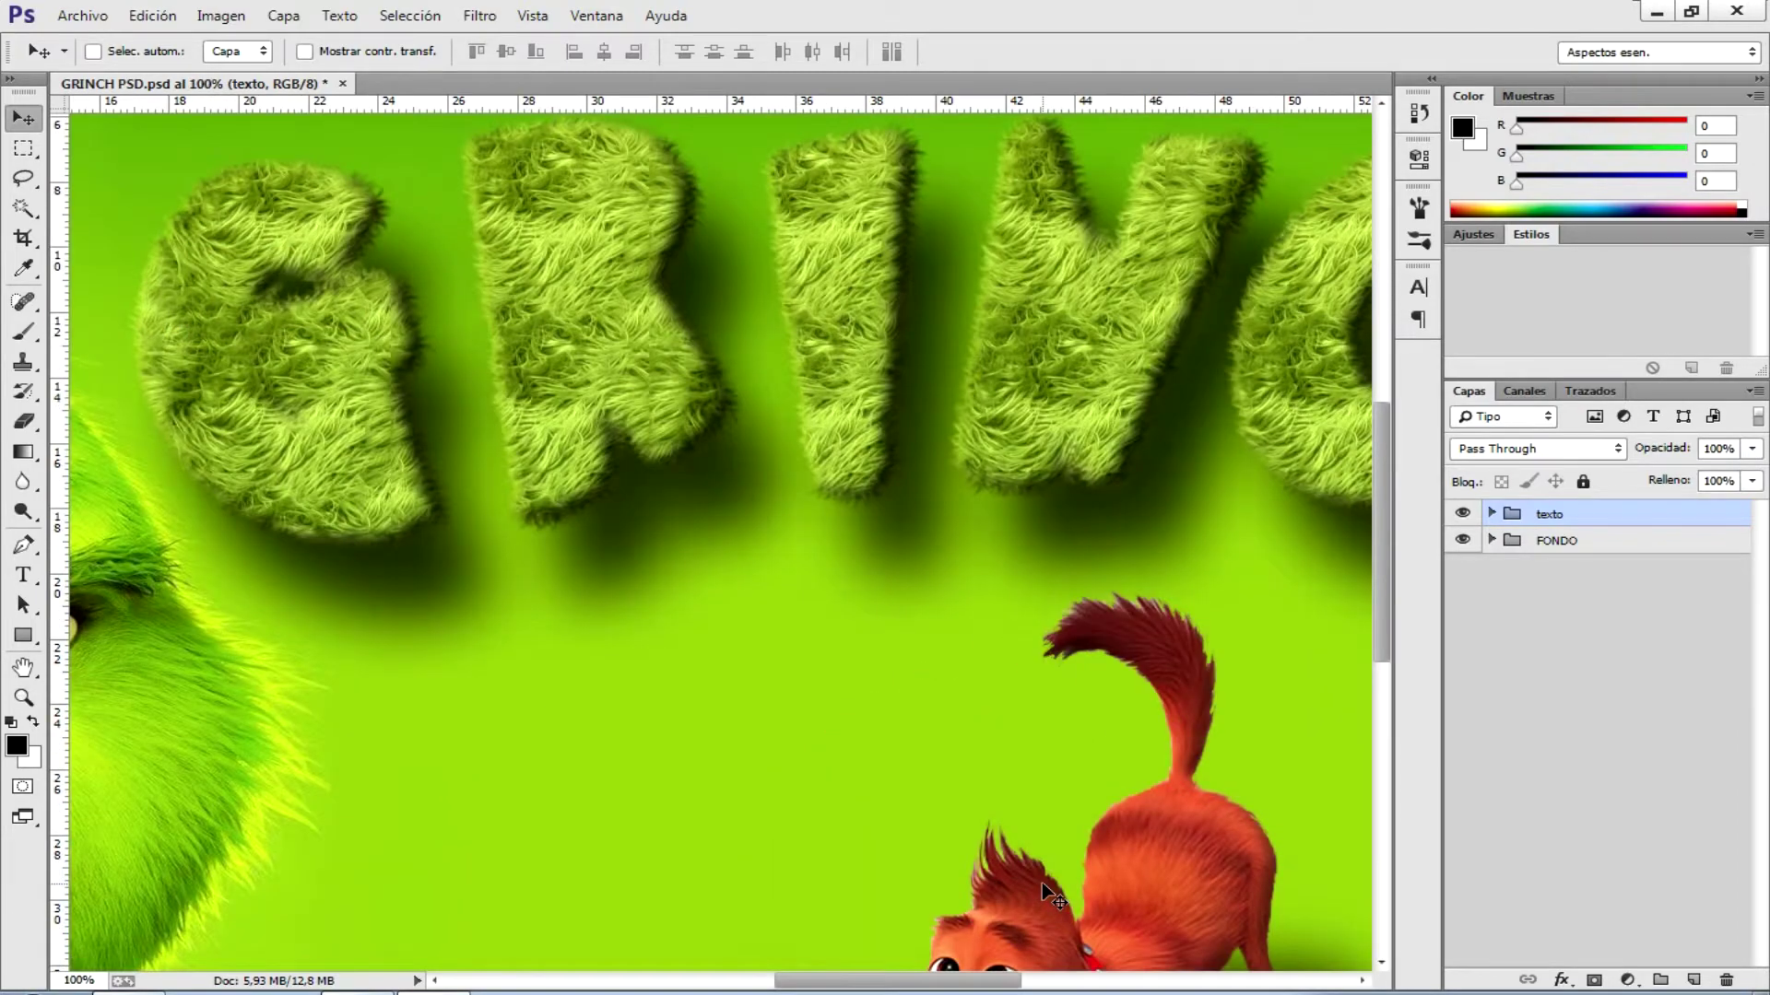
{"action": "mouse_move", "coordinate": [848, 984]}
{"action": "left_mouse_down"}
{"action": "mouse_move", "coordinate": [768, 985]}
{"action": "mouse_move", "coordinate": [793, 984]}
{"action": "left_mouse_up"}
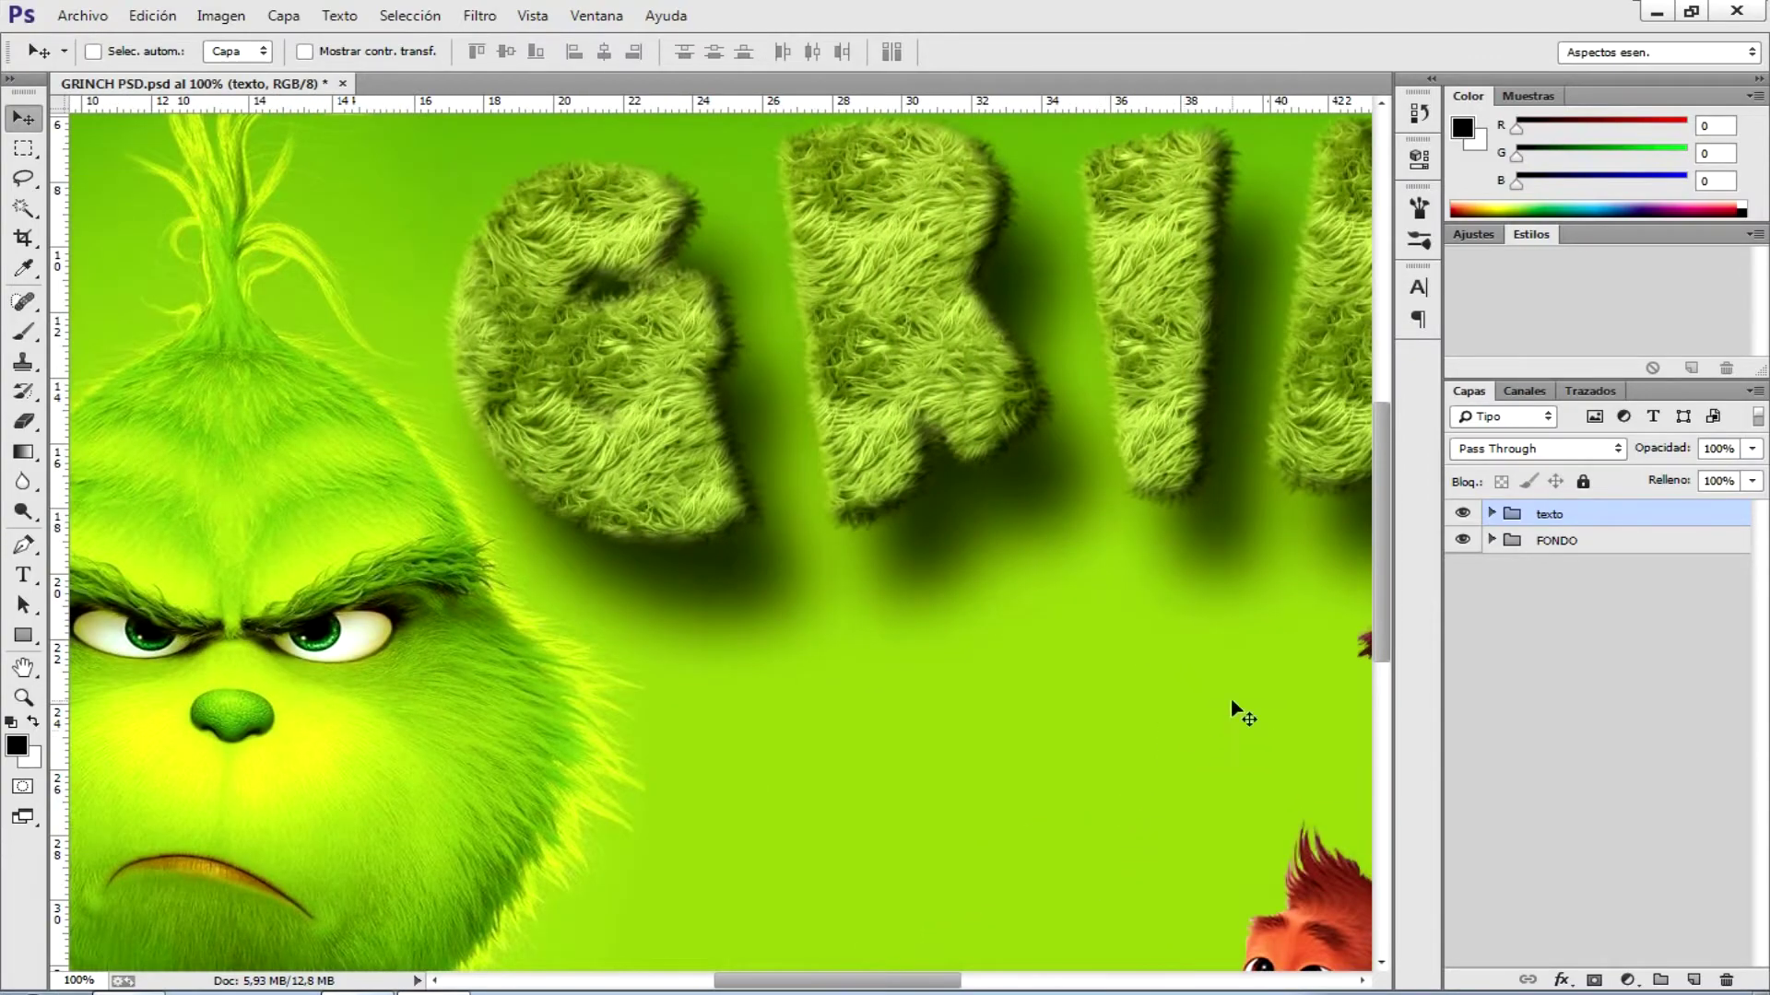
{"action": "left_click_drag", "start_coordinate": [1379, 616], "coordinate": [1380, 582]}
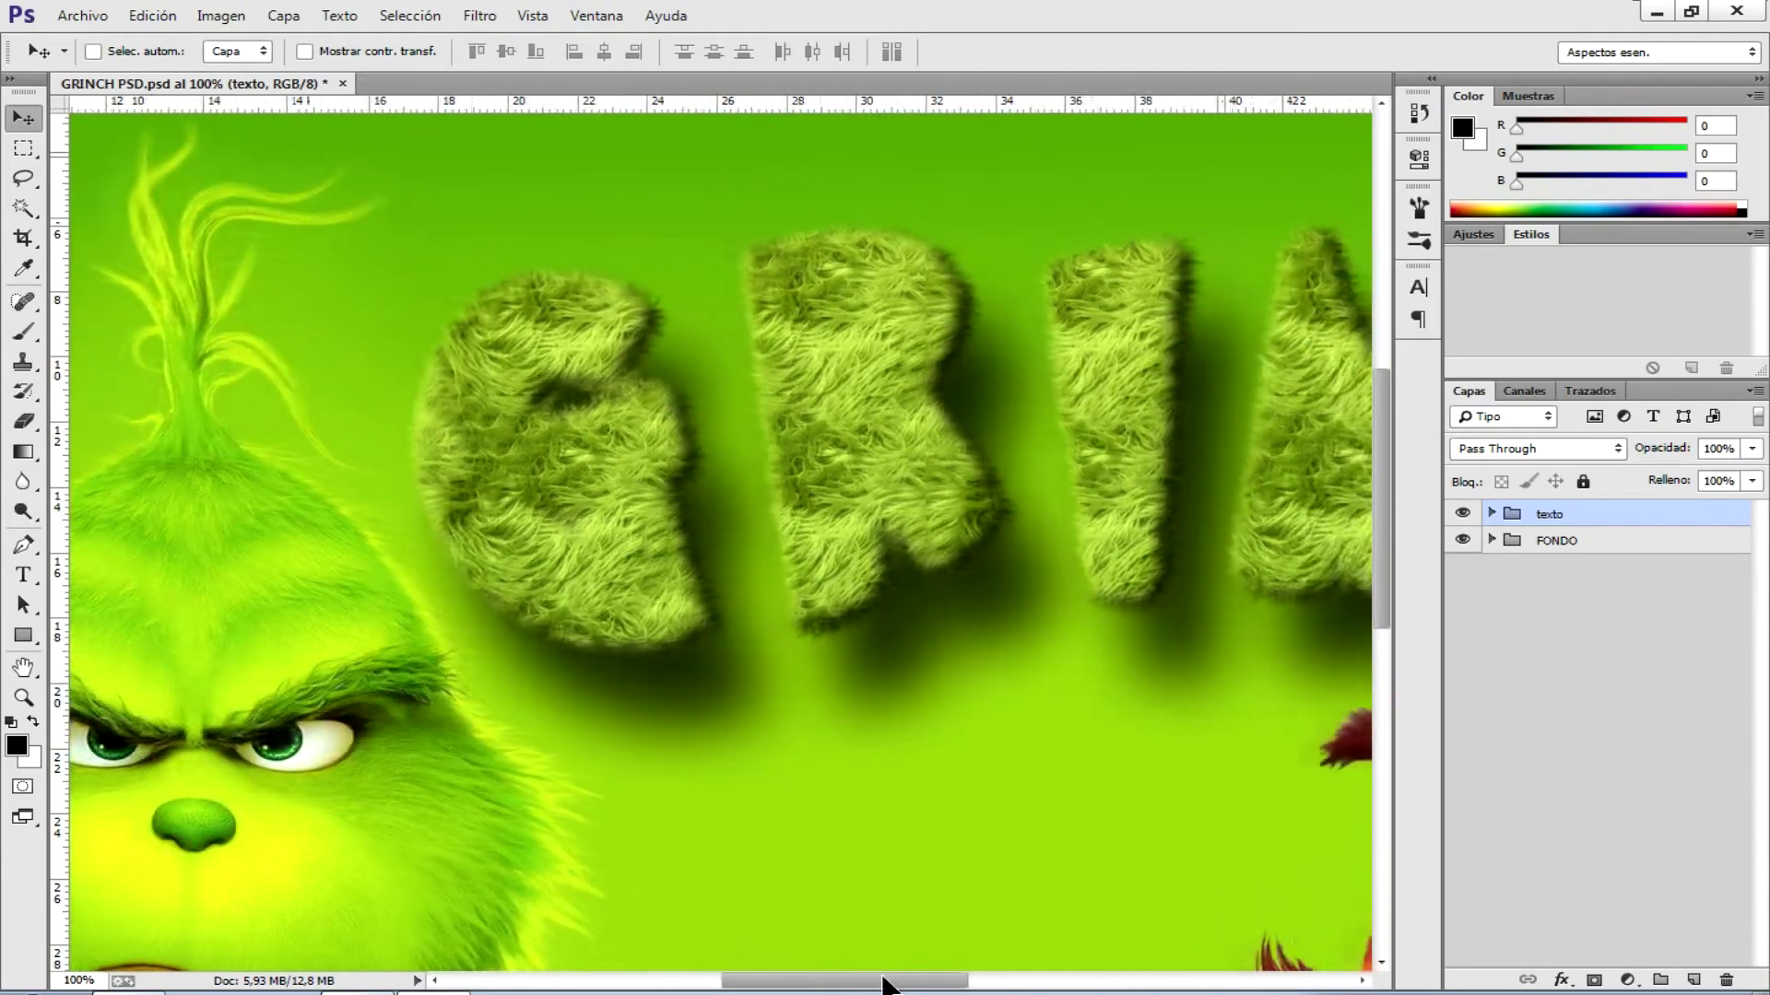
{"action": "mouse_move", "coordinate": [873, 985]}
{"action": "left_mouse_down"}
{"action": "mouse_move", "coordinate": [1030, 986]}
{"action": "mouse_move", "coordinate": [845, 987]}
{"action": "left_mouse_up"}
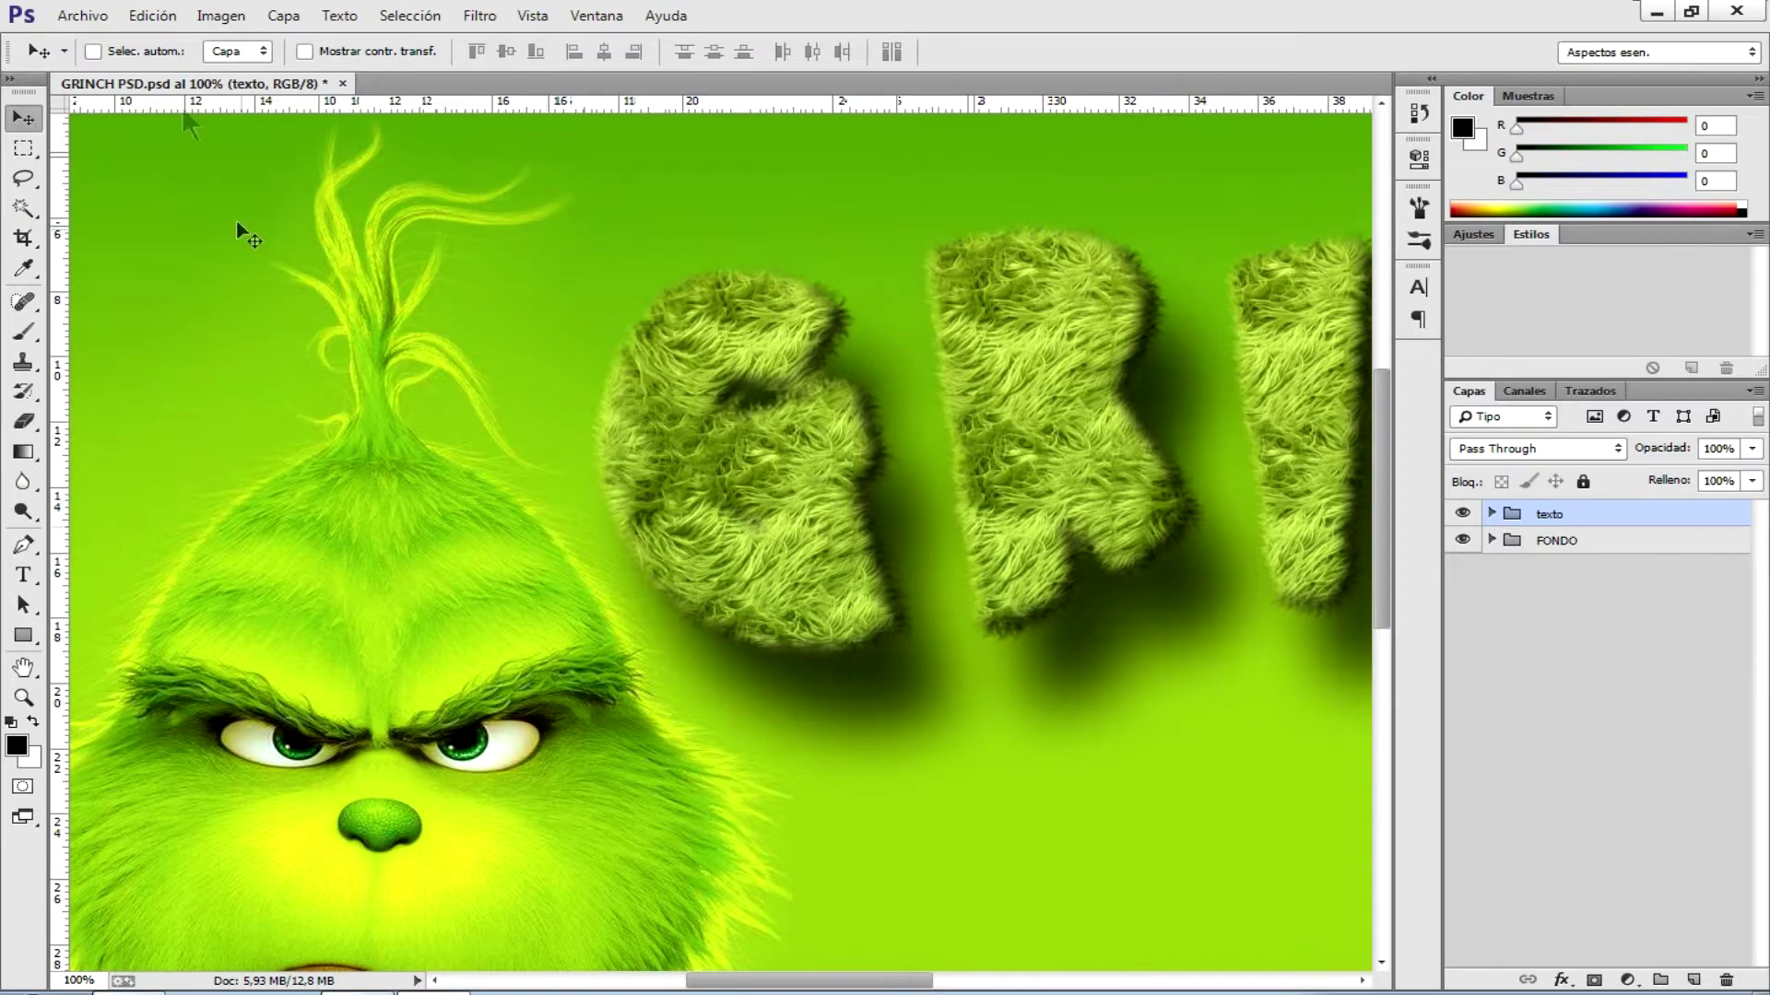
- Create a new white 1920 × 1080 px, 72 ppi RGB document
{"action": "left_click", "coordinate": [85, 15]}
{"action": "left_click", "coordinate": [101, 39]}
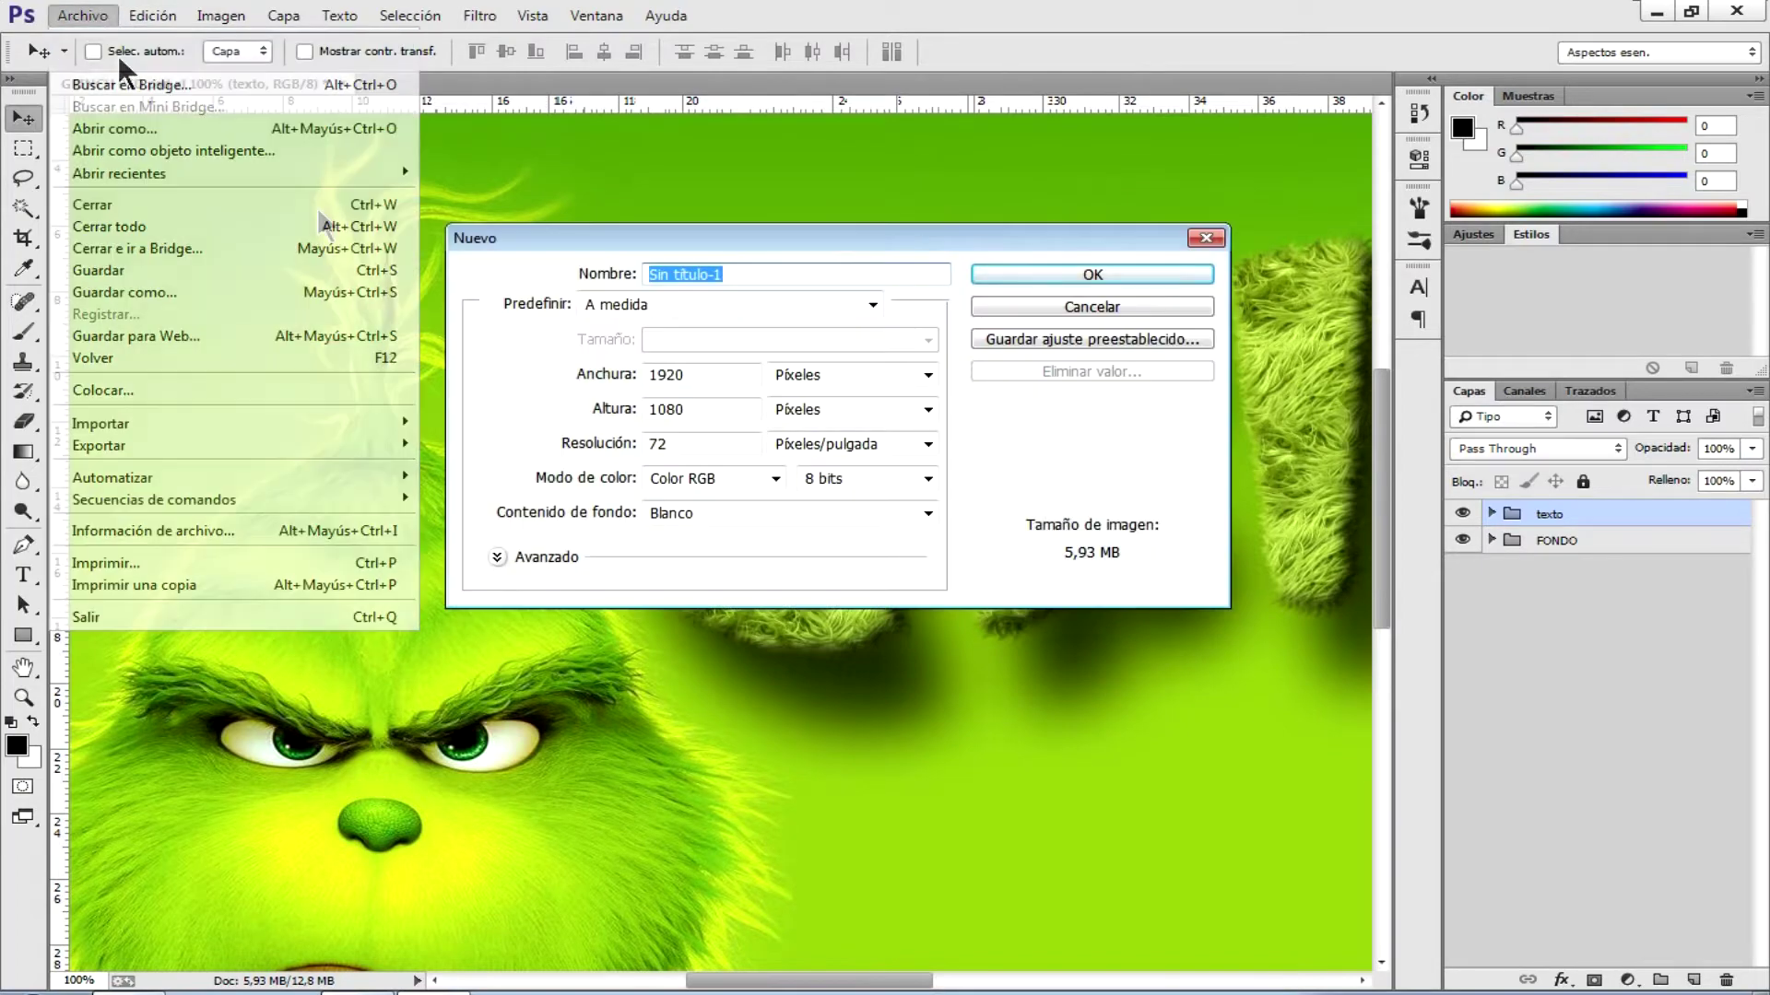
{"action": "left_click", "coordinate": [698, 373]}
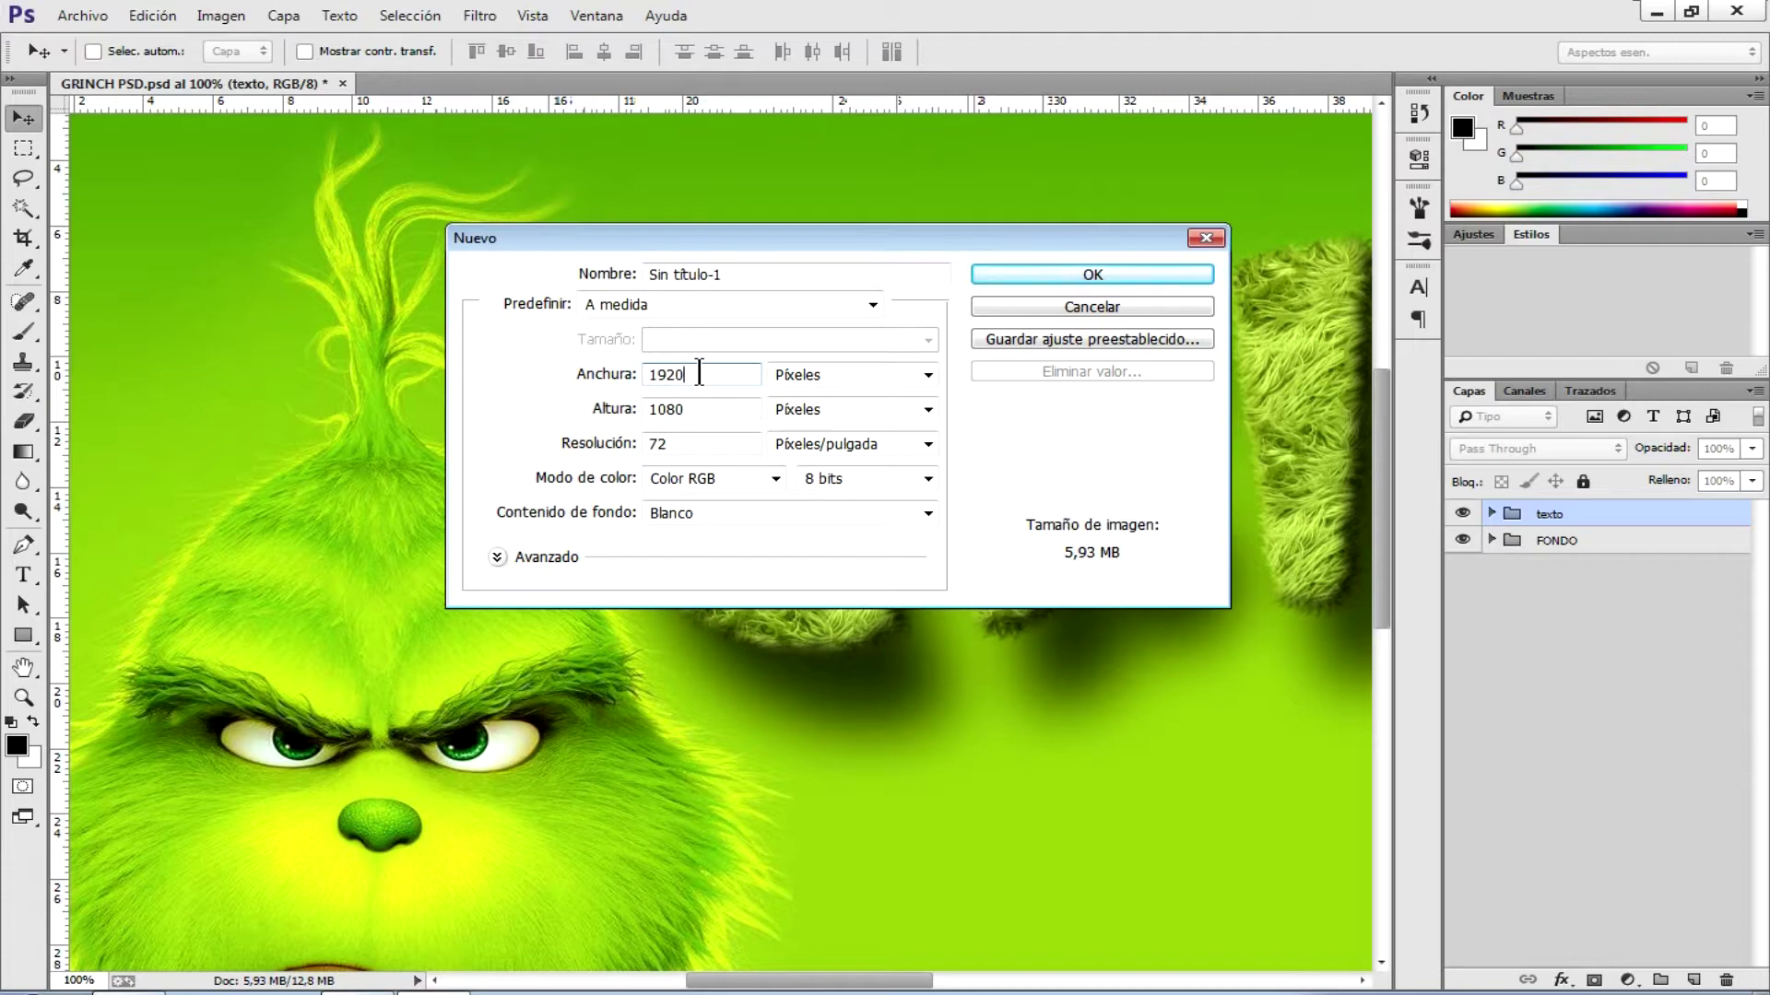
{"action": "left_click", "coordinate": [1034, 277]}
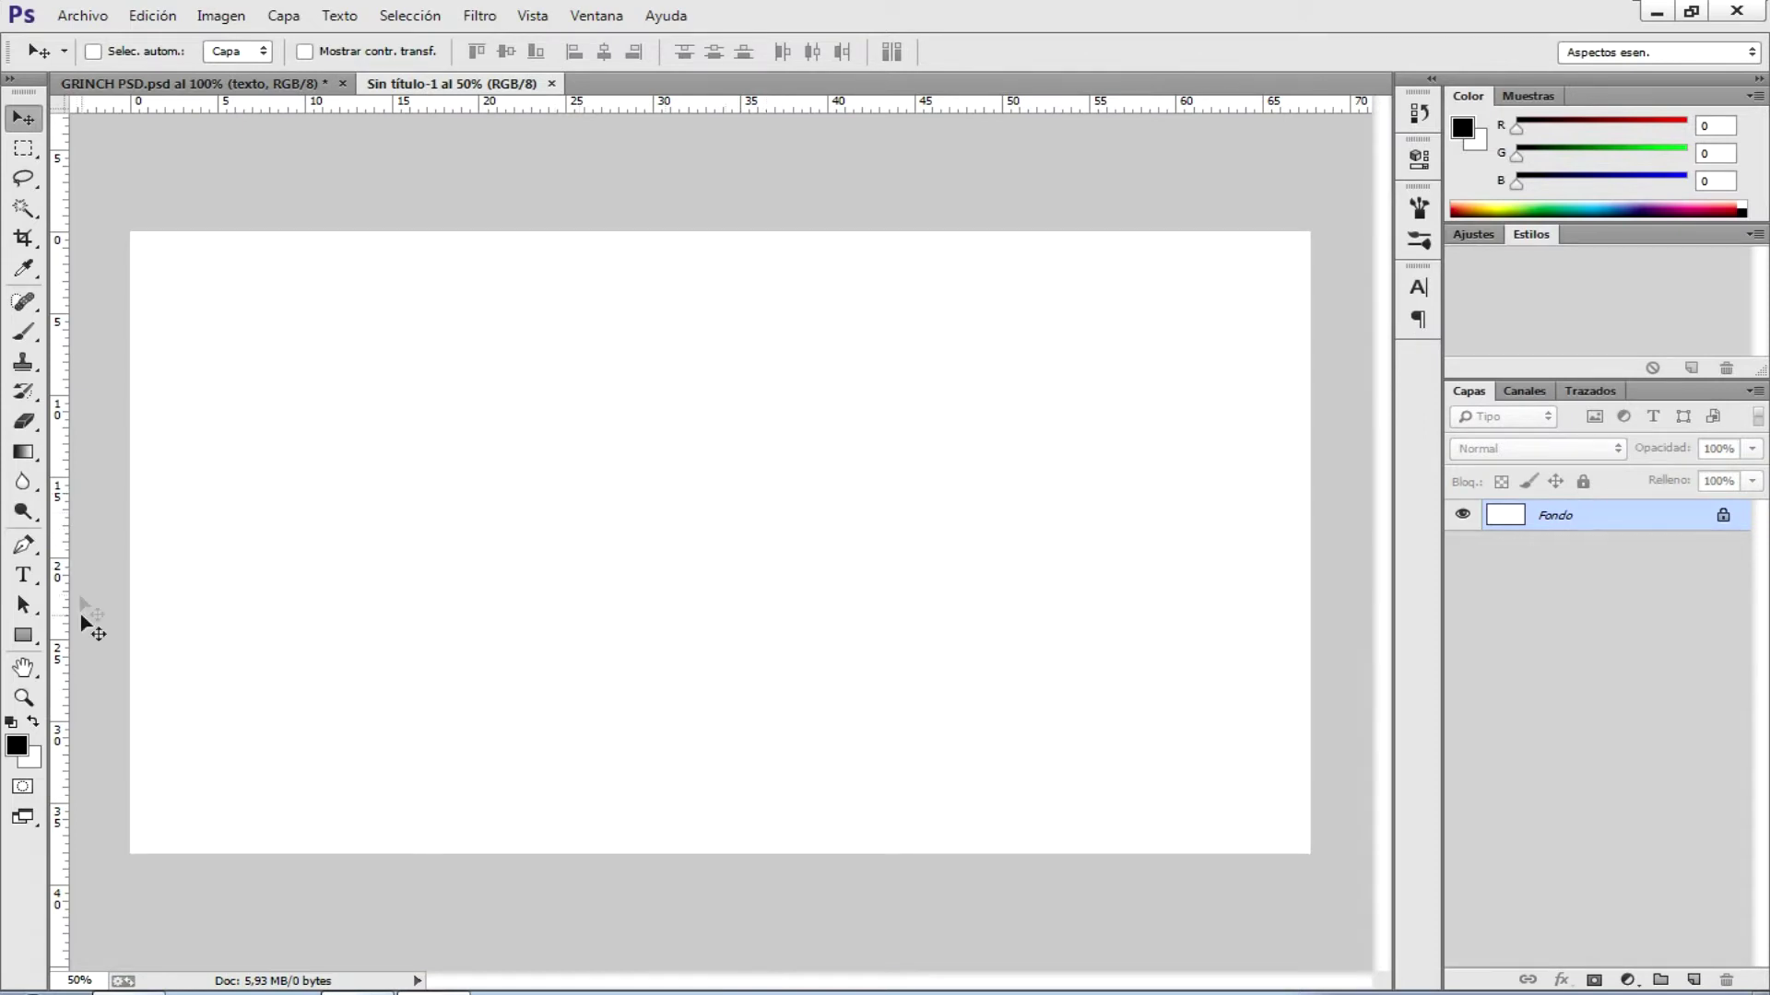
- Type GRINCH in 350 pt Grinched and move it toward the canvas centre
{"action": "left_click", "coordinate": [32, 578]}
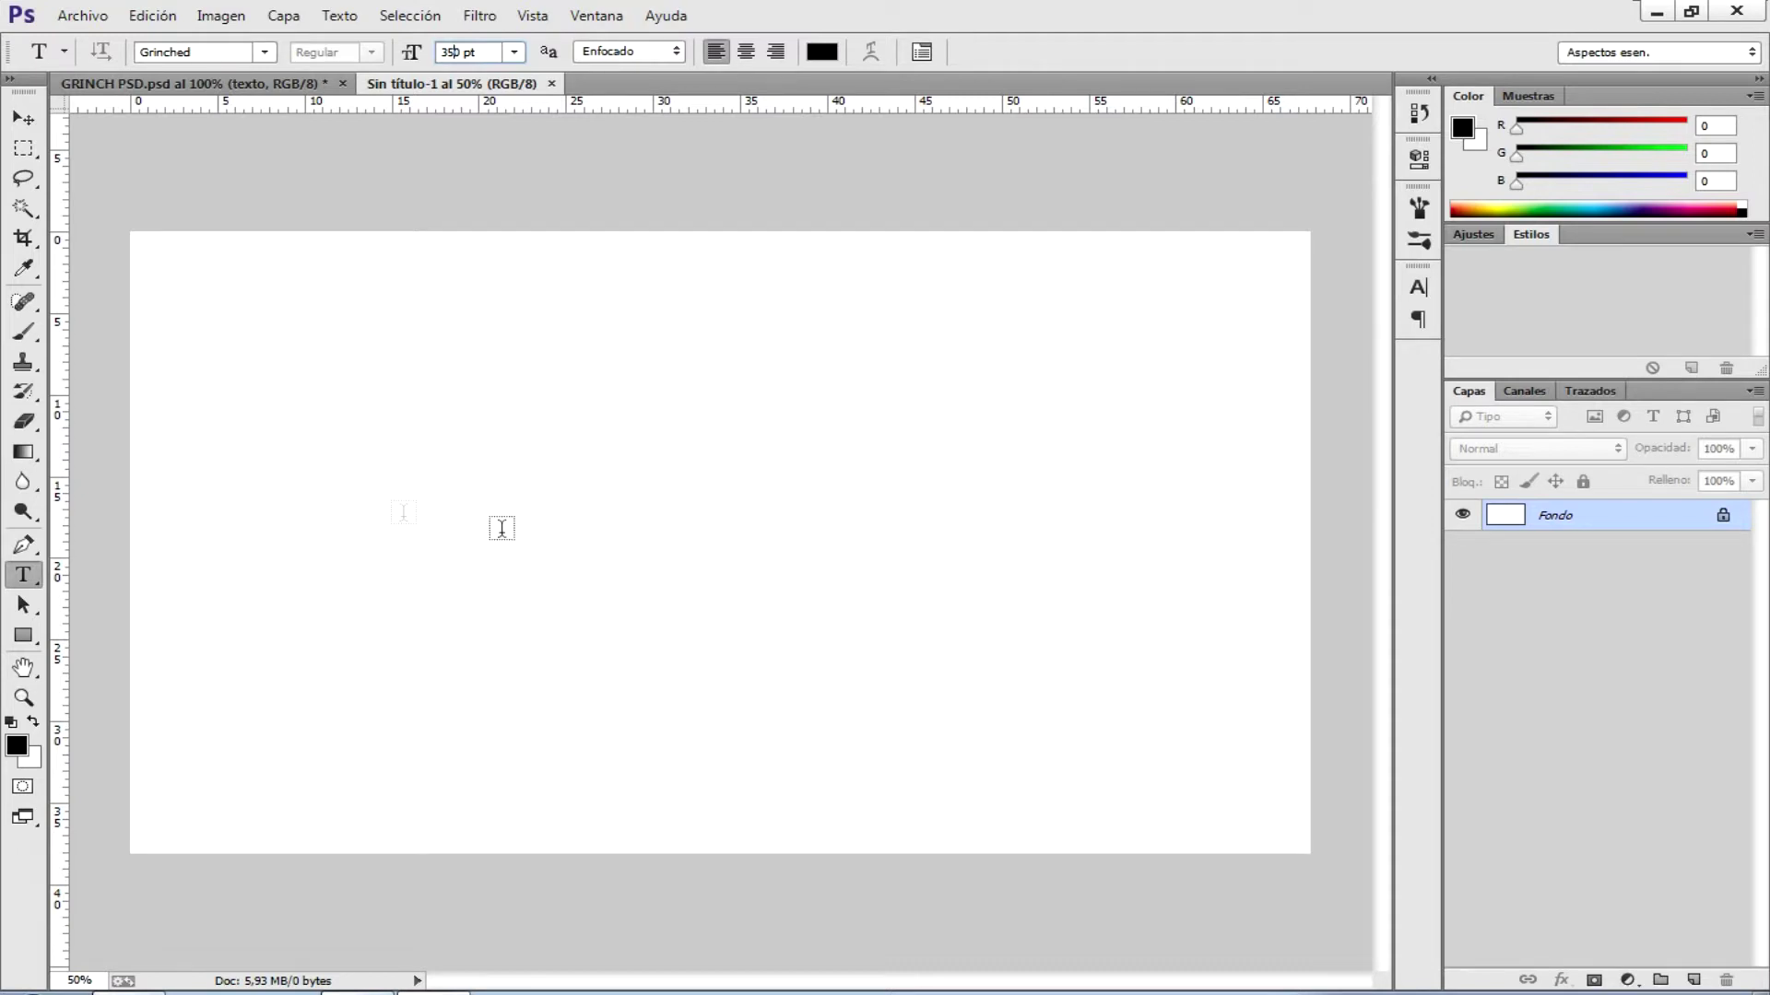
{"action": "left_click", "coordinate": [402, 523]}
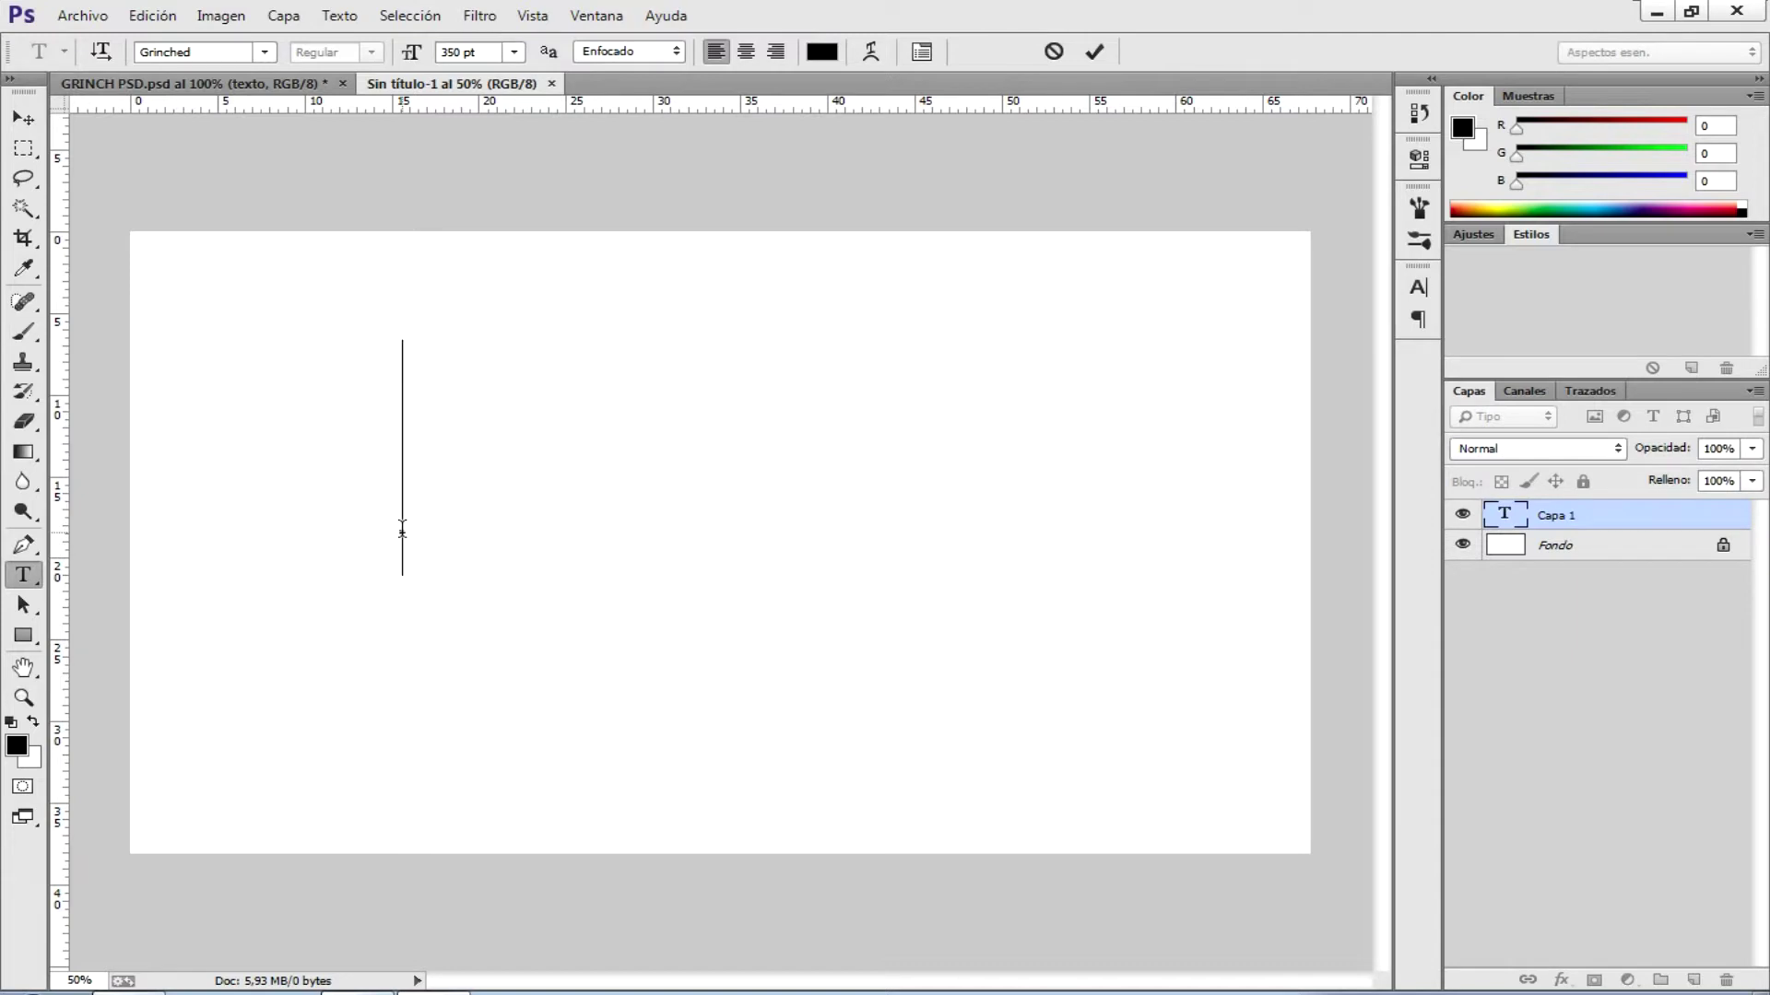
{"action": "type", "text": "G"}
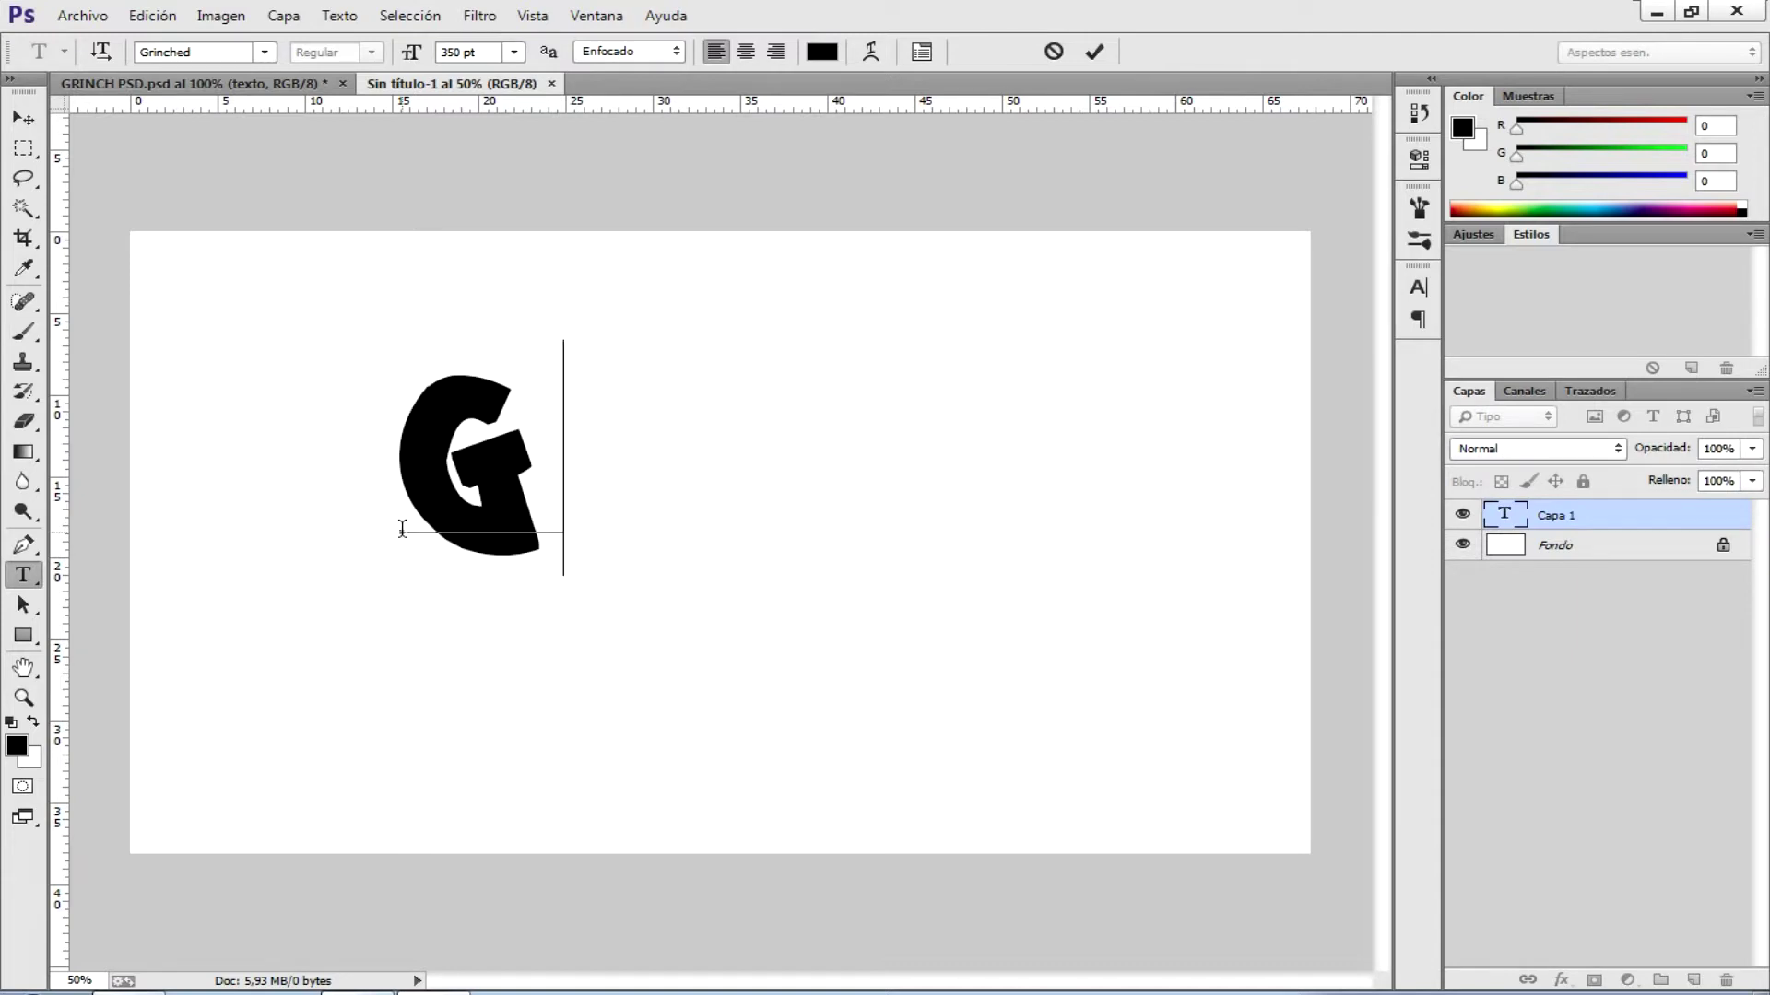
{"action": "type", "text": "RINCH"}
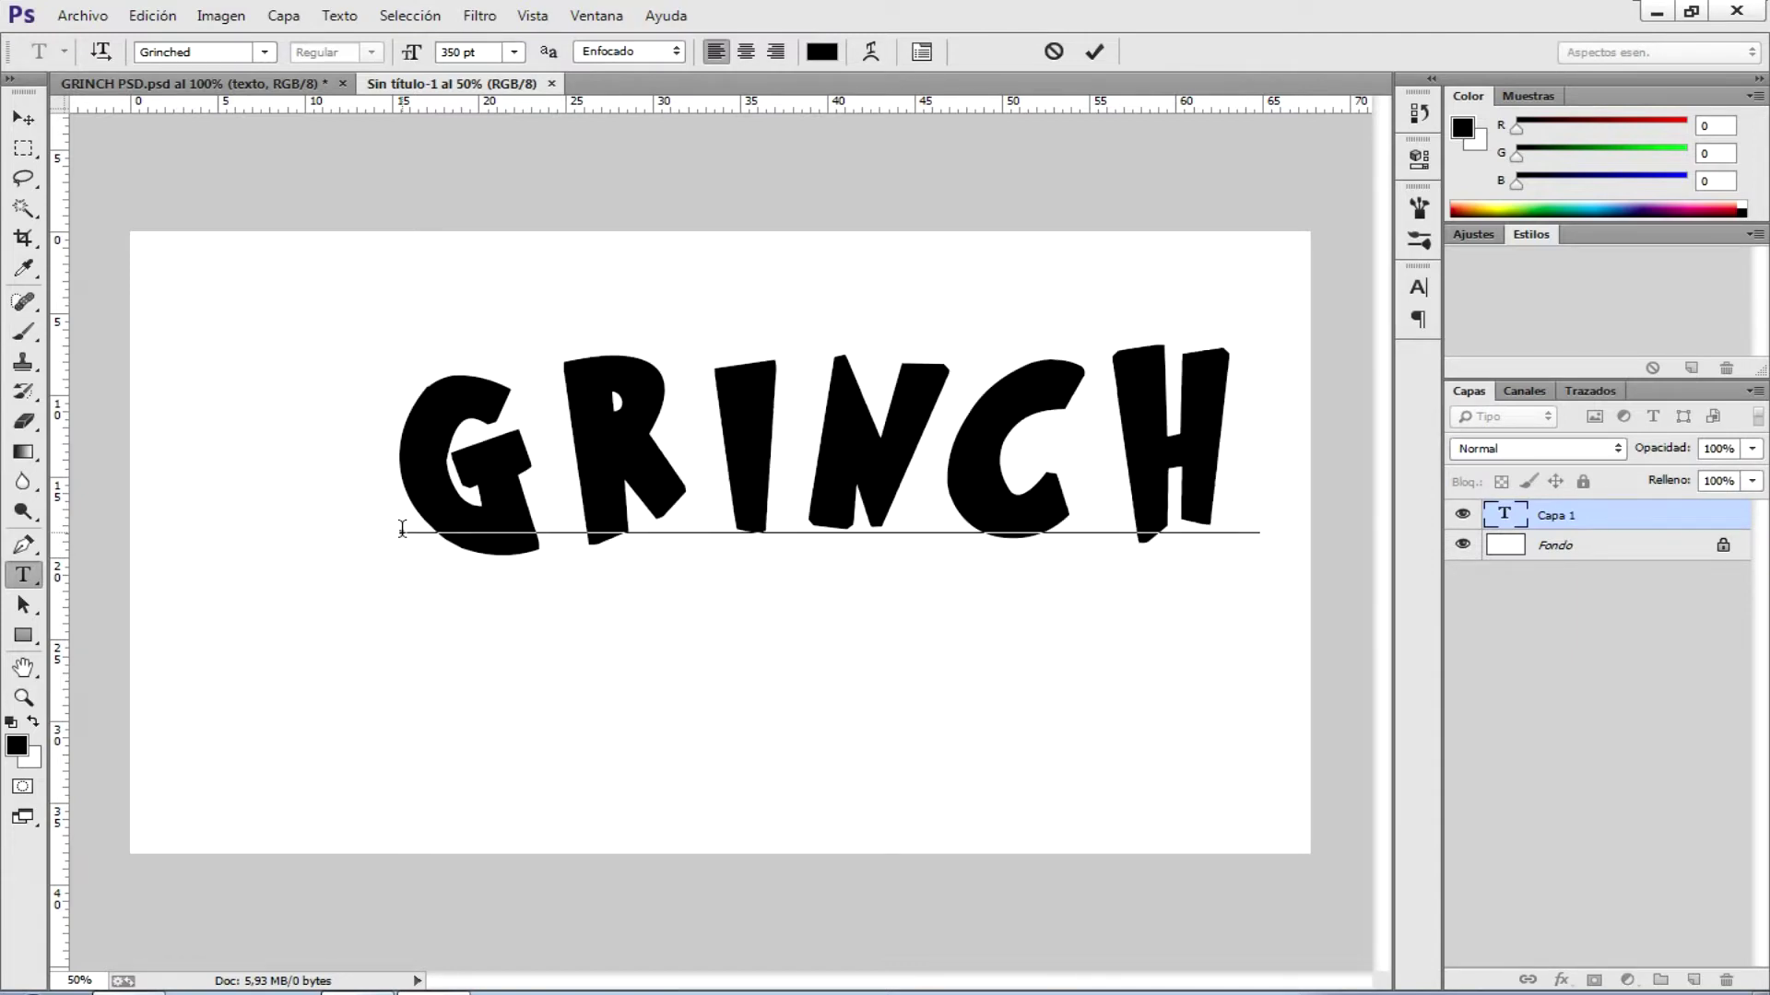
{"action": "left_click", "coordinate": [1094, 52]}
{"action": "left_click", "coordinate": [23, 118]}
{"action": "mouse_move", "coordinate": [849, 451]}
{"action": "left_mouse_down"}
{"action": "mouse_move", "coordinate": [789, 525]}
{"action": "mouse_move", "coordinate": [758, 529]}
{"action": "left_mouse_up"}
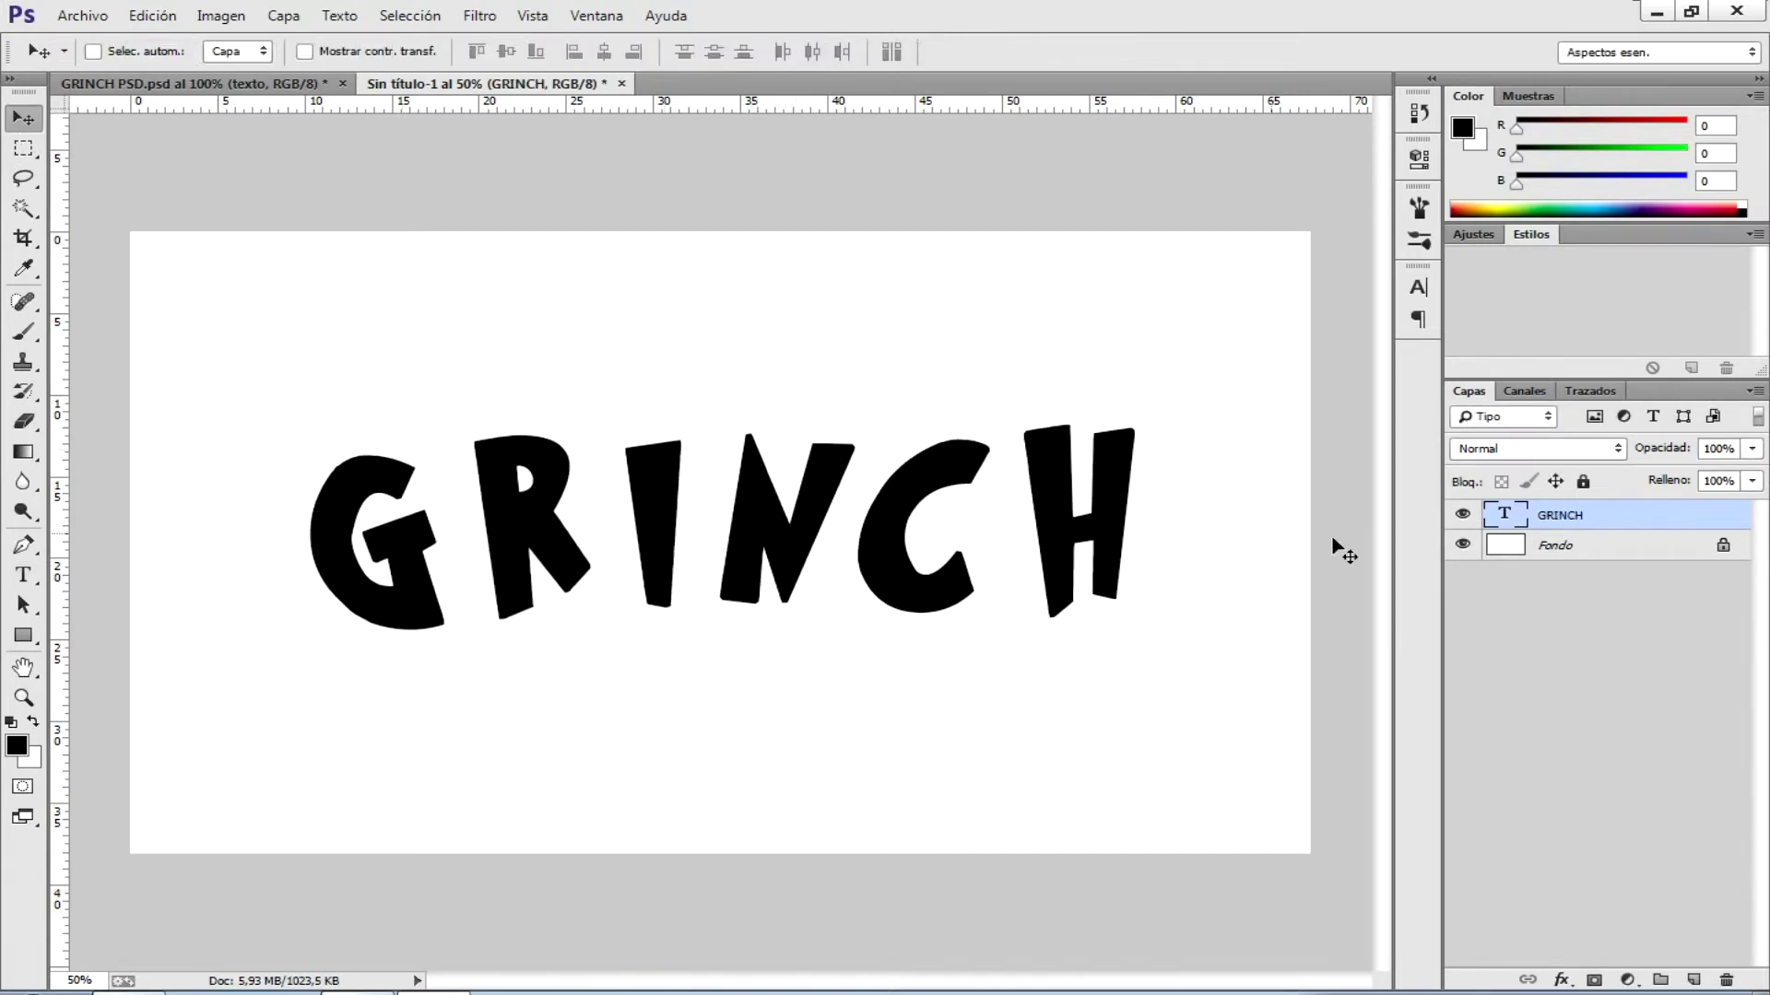
{"action": "double_click", "coordinate": [1504, 517]}
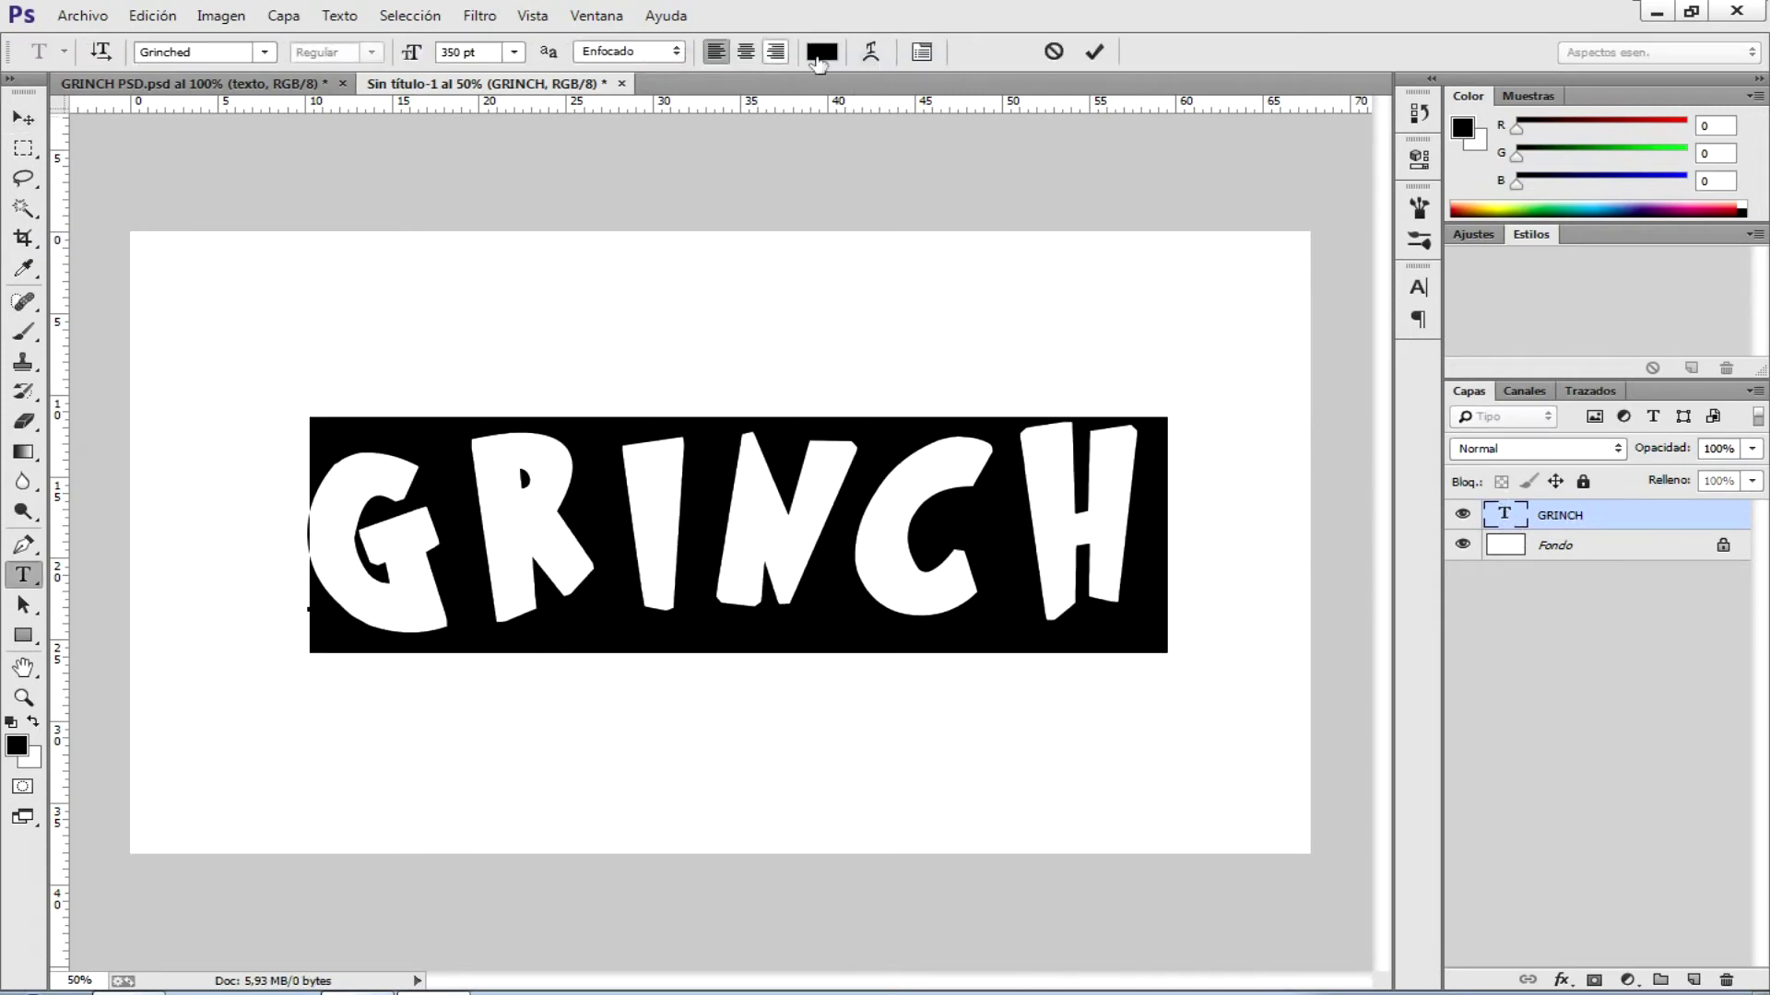
- Set the GRINCH lettering's character tracking to 150 and commit it
{"action": "left_click", "coordinate": [919, 57]}
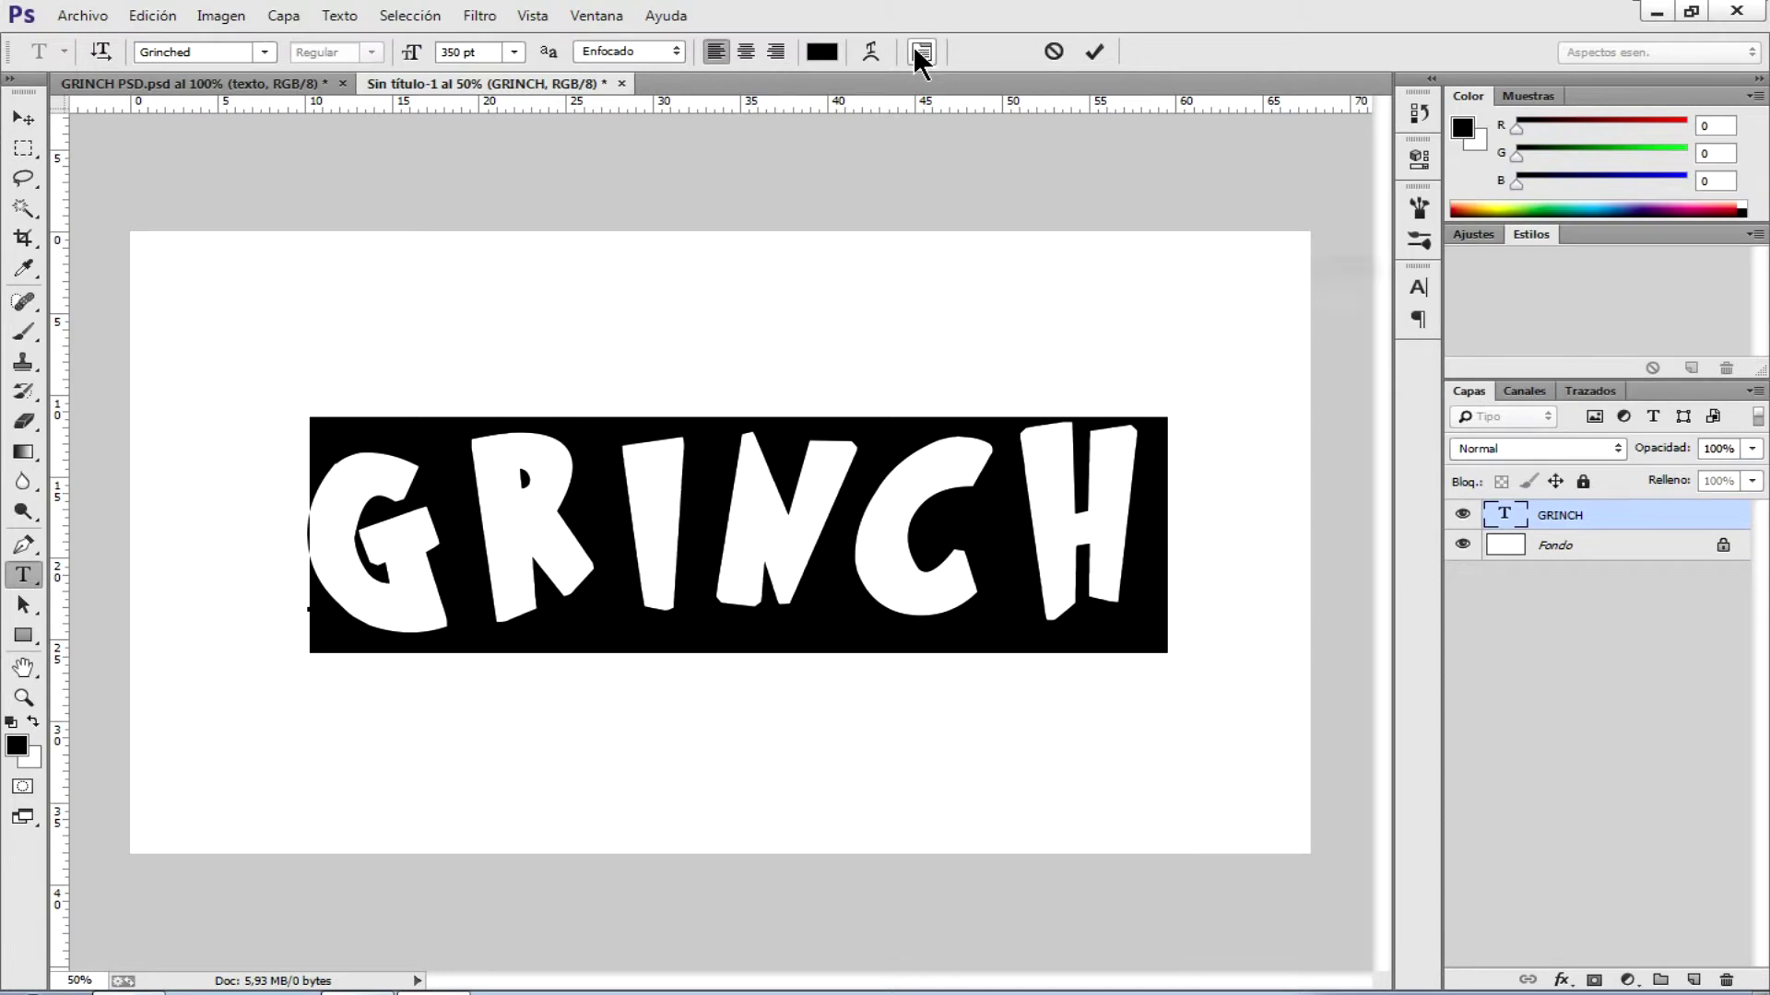
{"action": "left_click", "coordinate": [918, 57]}
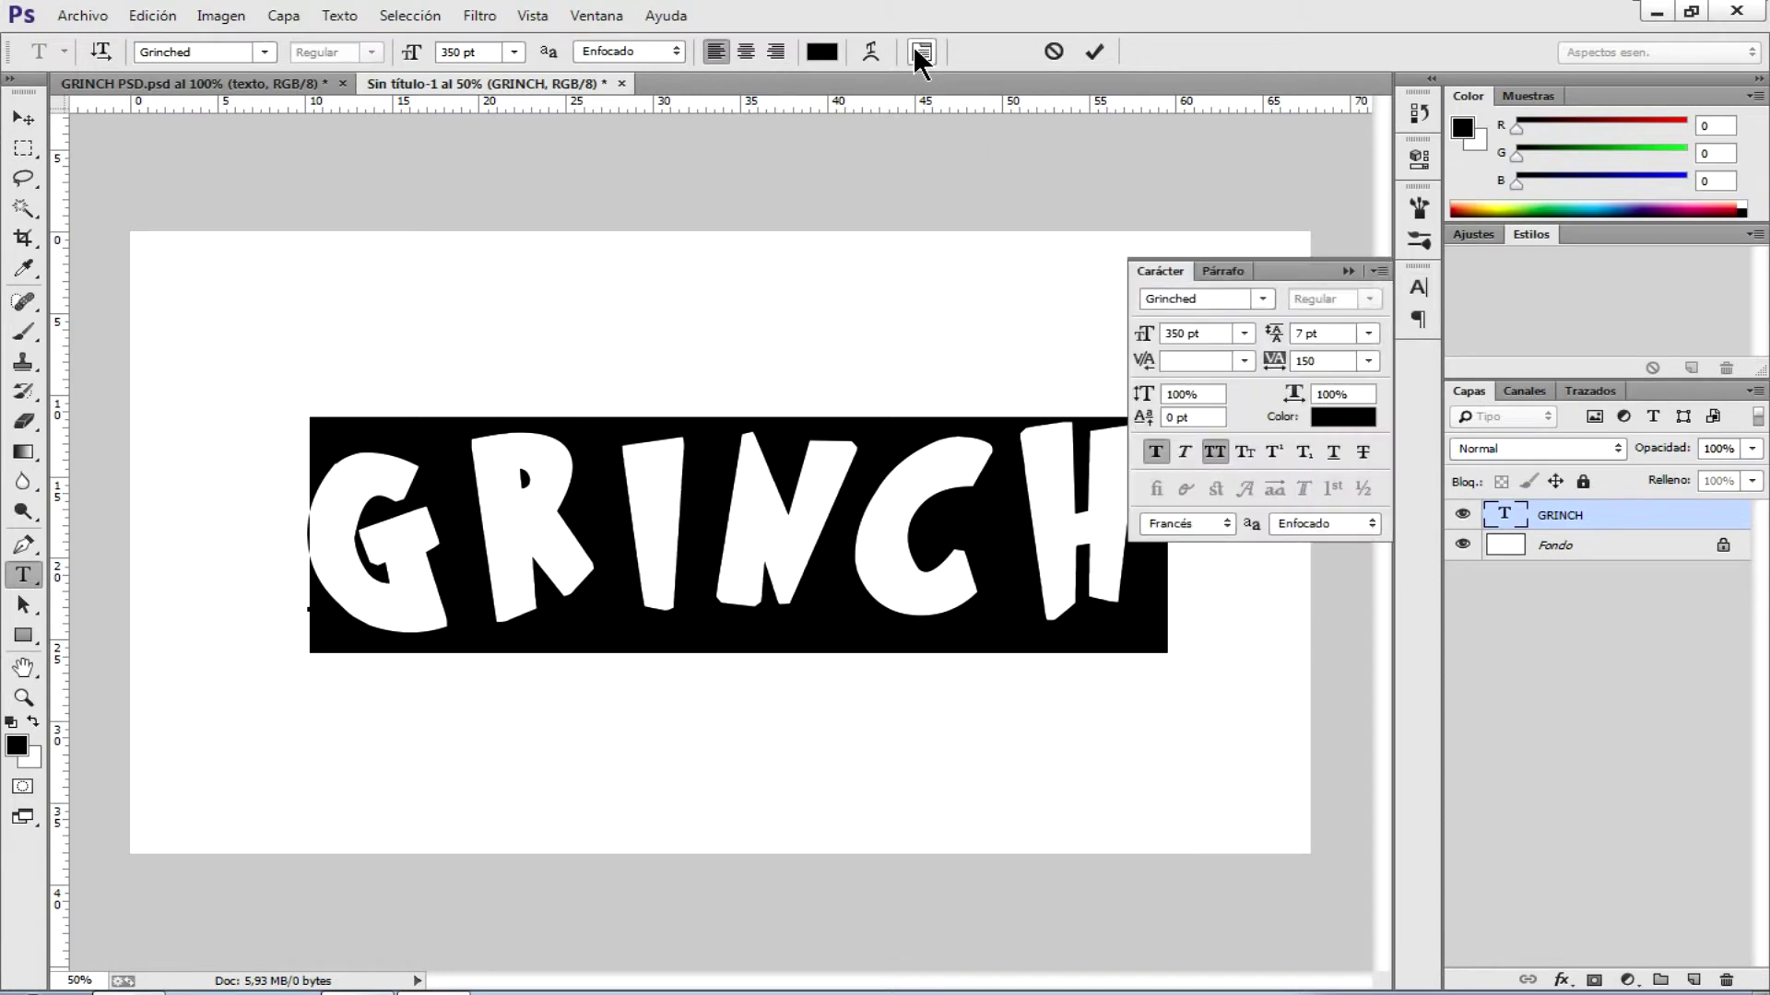
{"action": "left_click", "coordinate": [1334, 359]}
{"action": "type", "text": "150"}
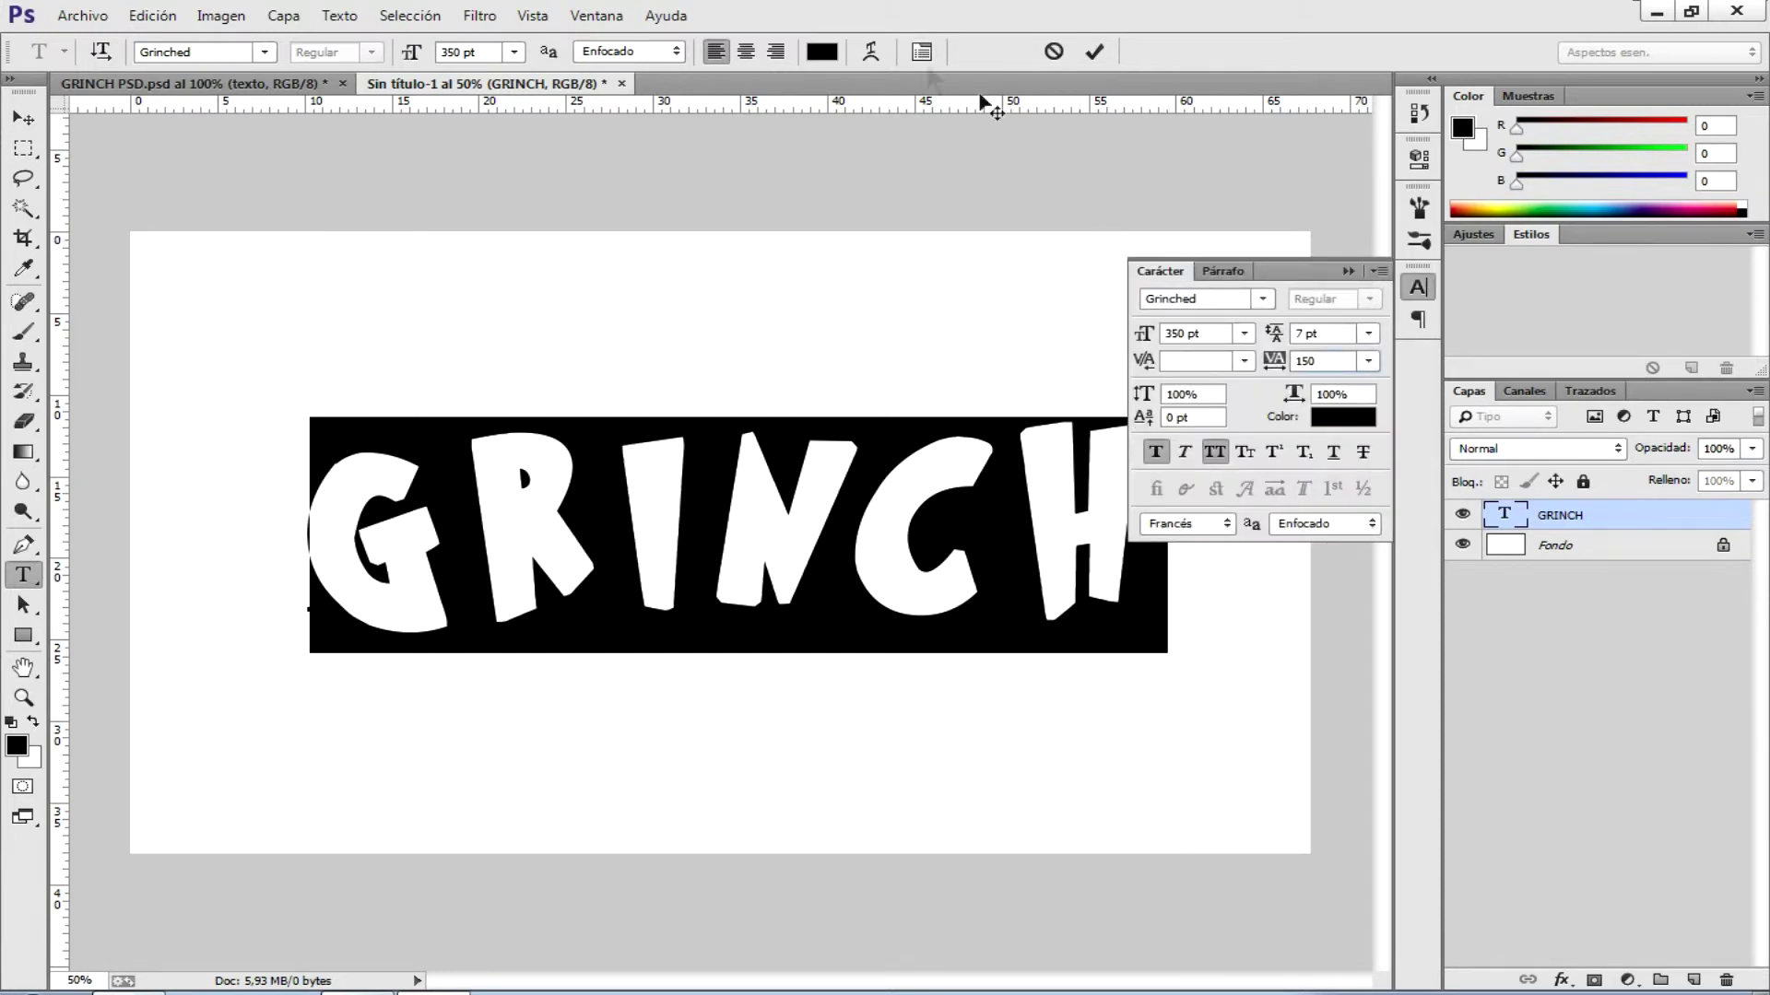
{"action": "left_click", "coordinate": [1218, 334]}
{"action": "left_click", "coordinate": [1323, 354]}
{"action": "left_click", "coordinate": [1319, 362]}
{"action": "left_click", "coordinate": [1418, 287]}
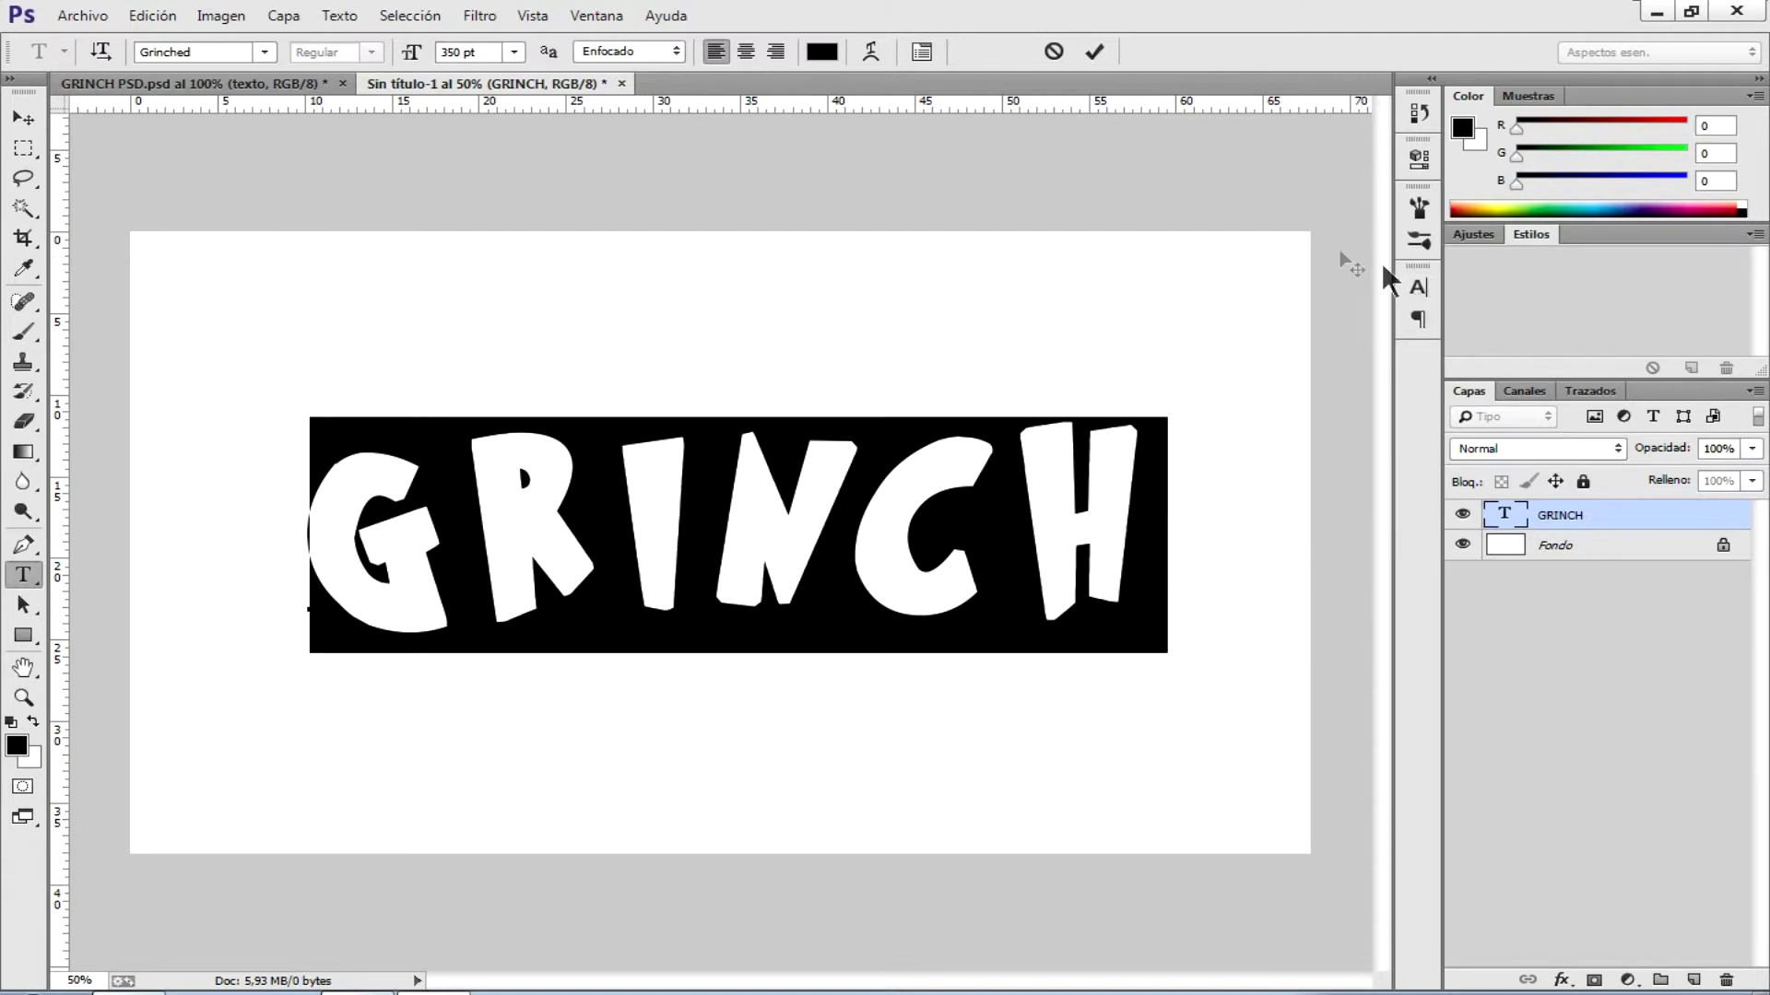
{"action": "left_click", "coordinate": [1096, 52]}
- Nudge the GRINCH text slightly down and right to centre it
{"action": "key", "text": "v"}
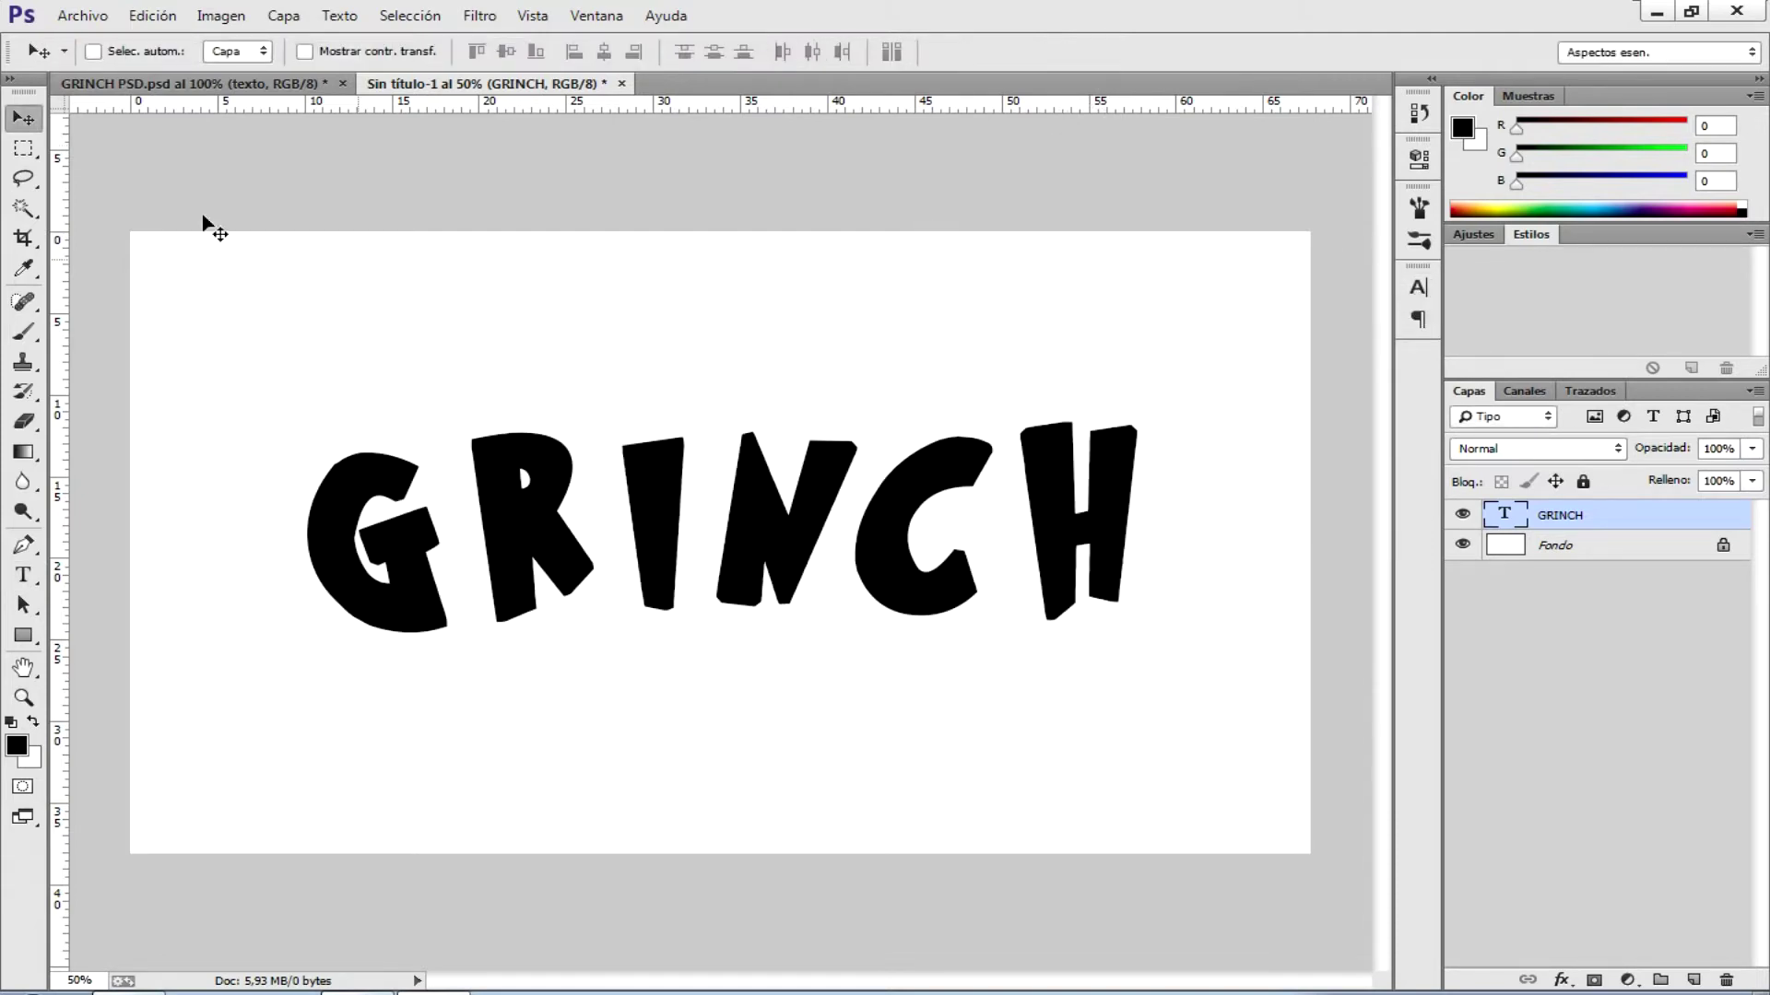
{"action": "left_click_drag", "start_coordinate": [809, 551], "coordinate": [801, 553]}
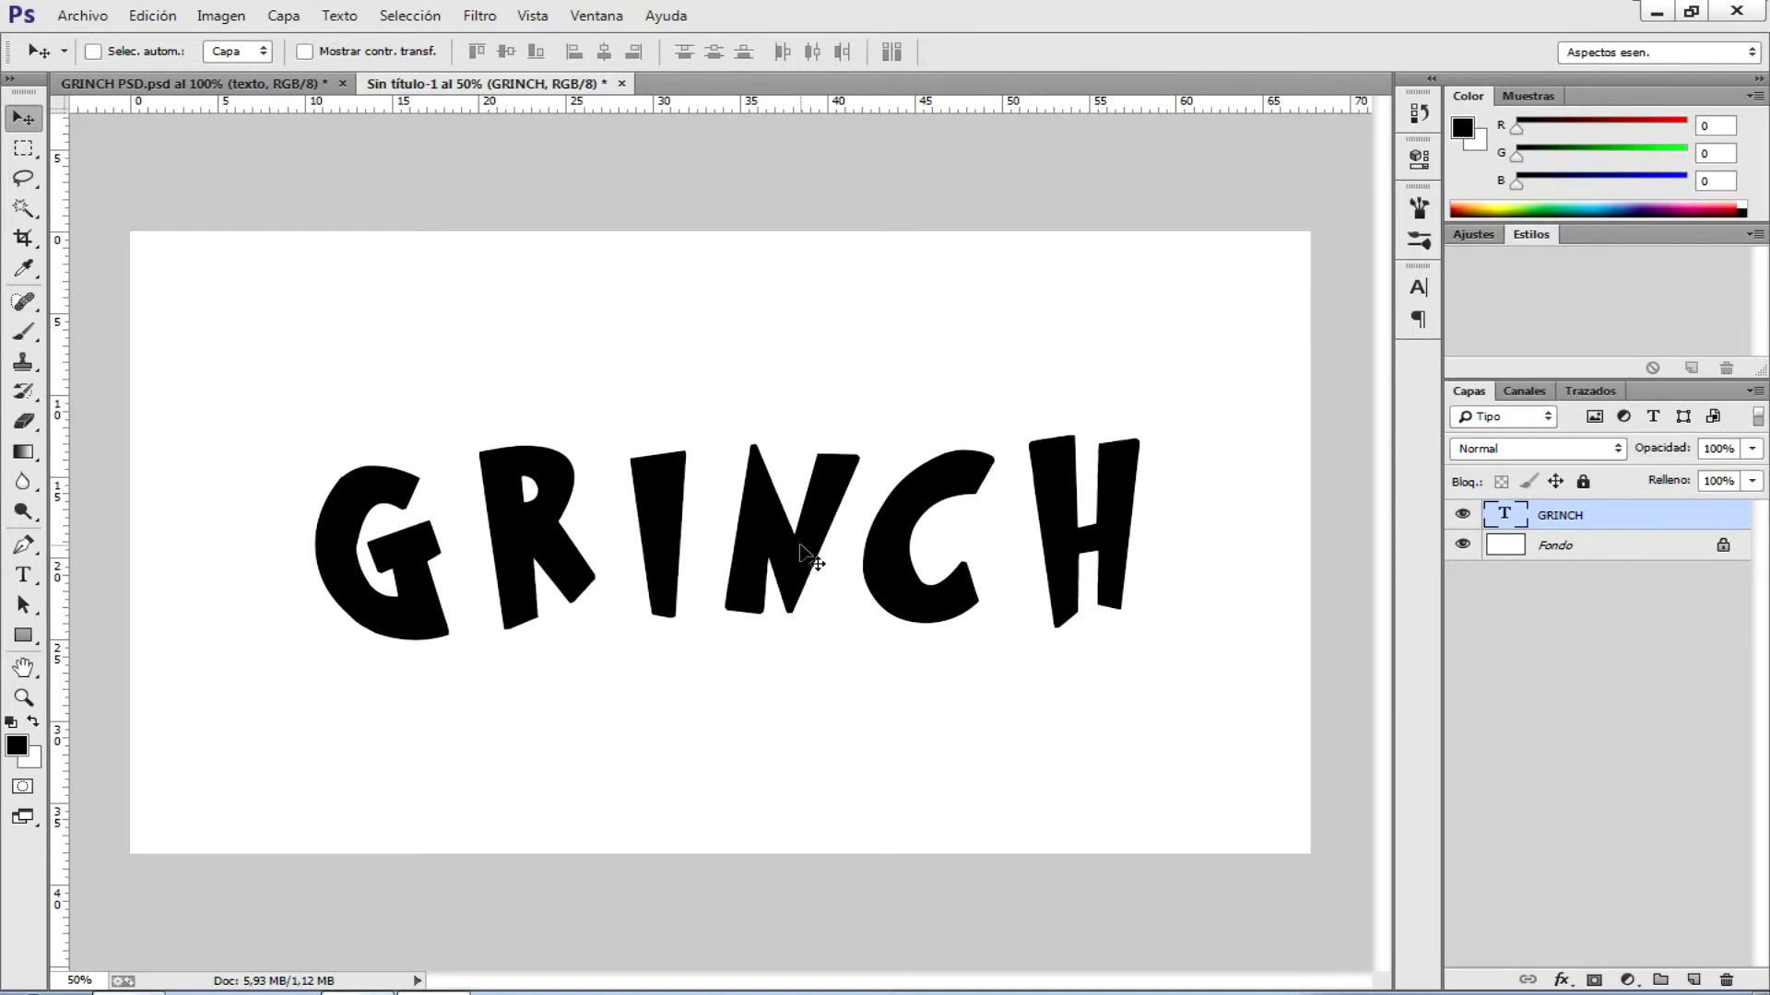
{"action": "left_click_drag", "start_coordinate": [800, 546], "coordinate": [820, 544]}
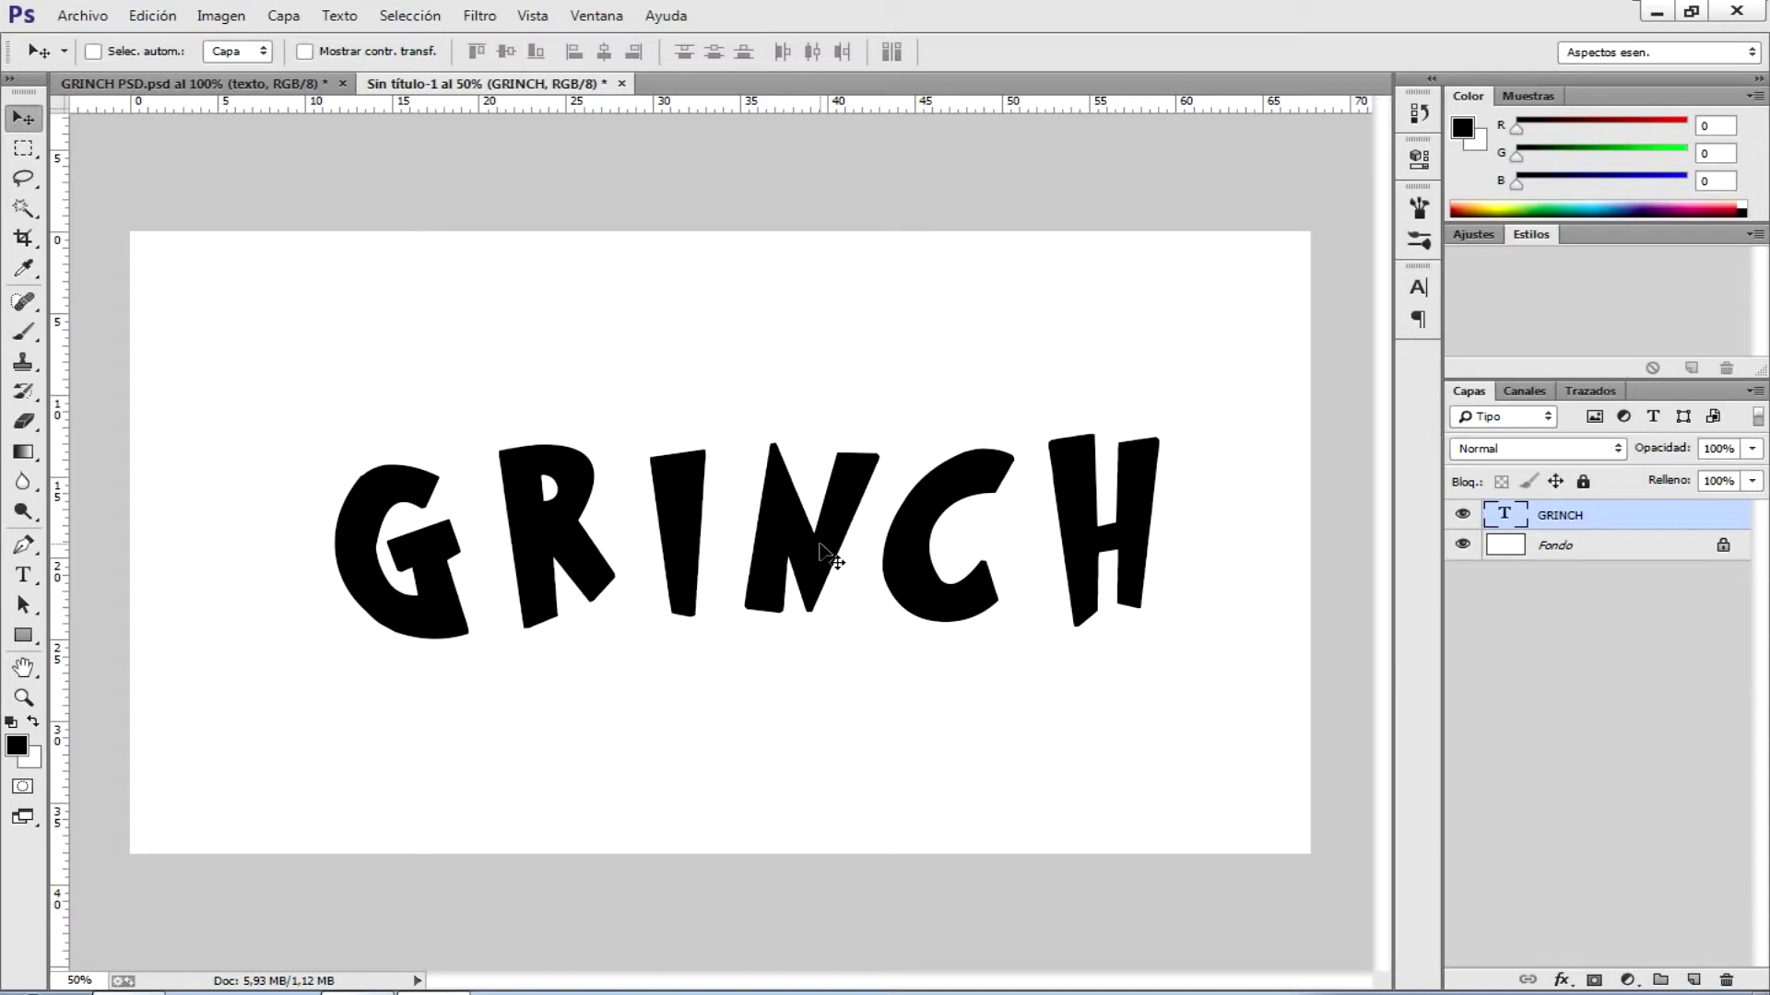
{"action": "left_click", "coordinate": [26, 339]}
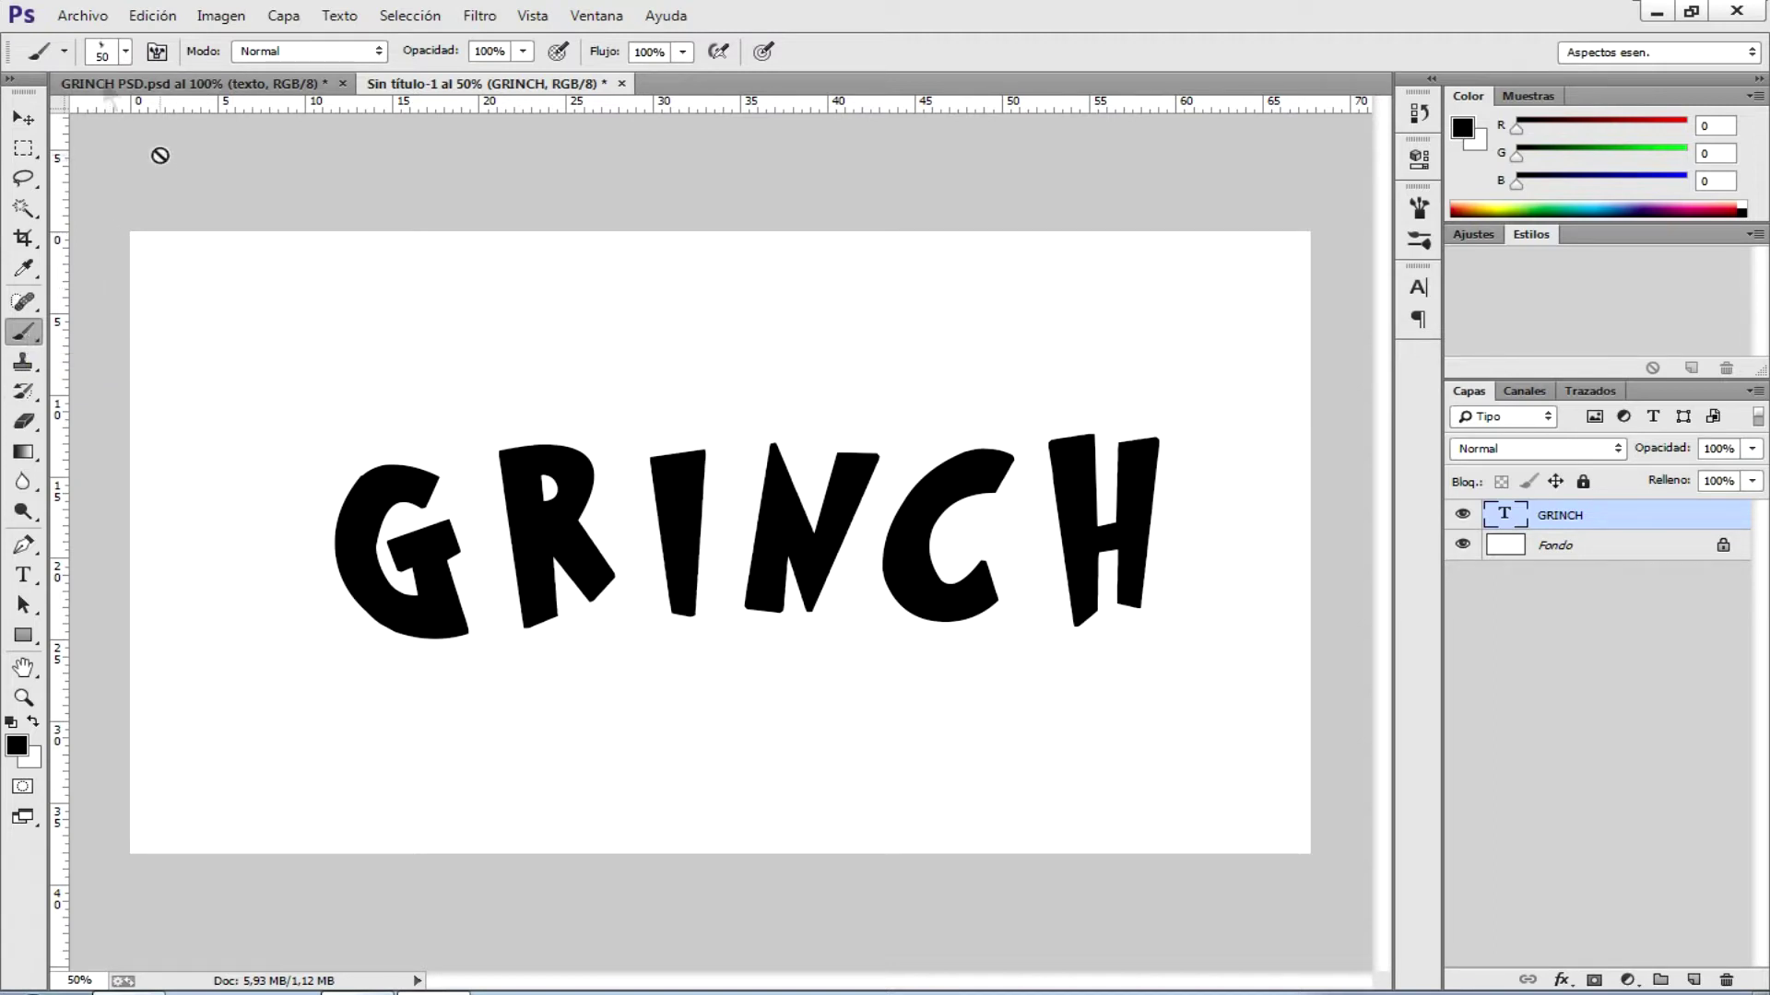
- Load the pincel pelaje.abr file, adding the 475 px fur brushes to the presets
{"action": "left_click", "coordinate": [124, 53]}
{"action": "left_click", "coordinate": [125, 55]}
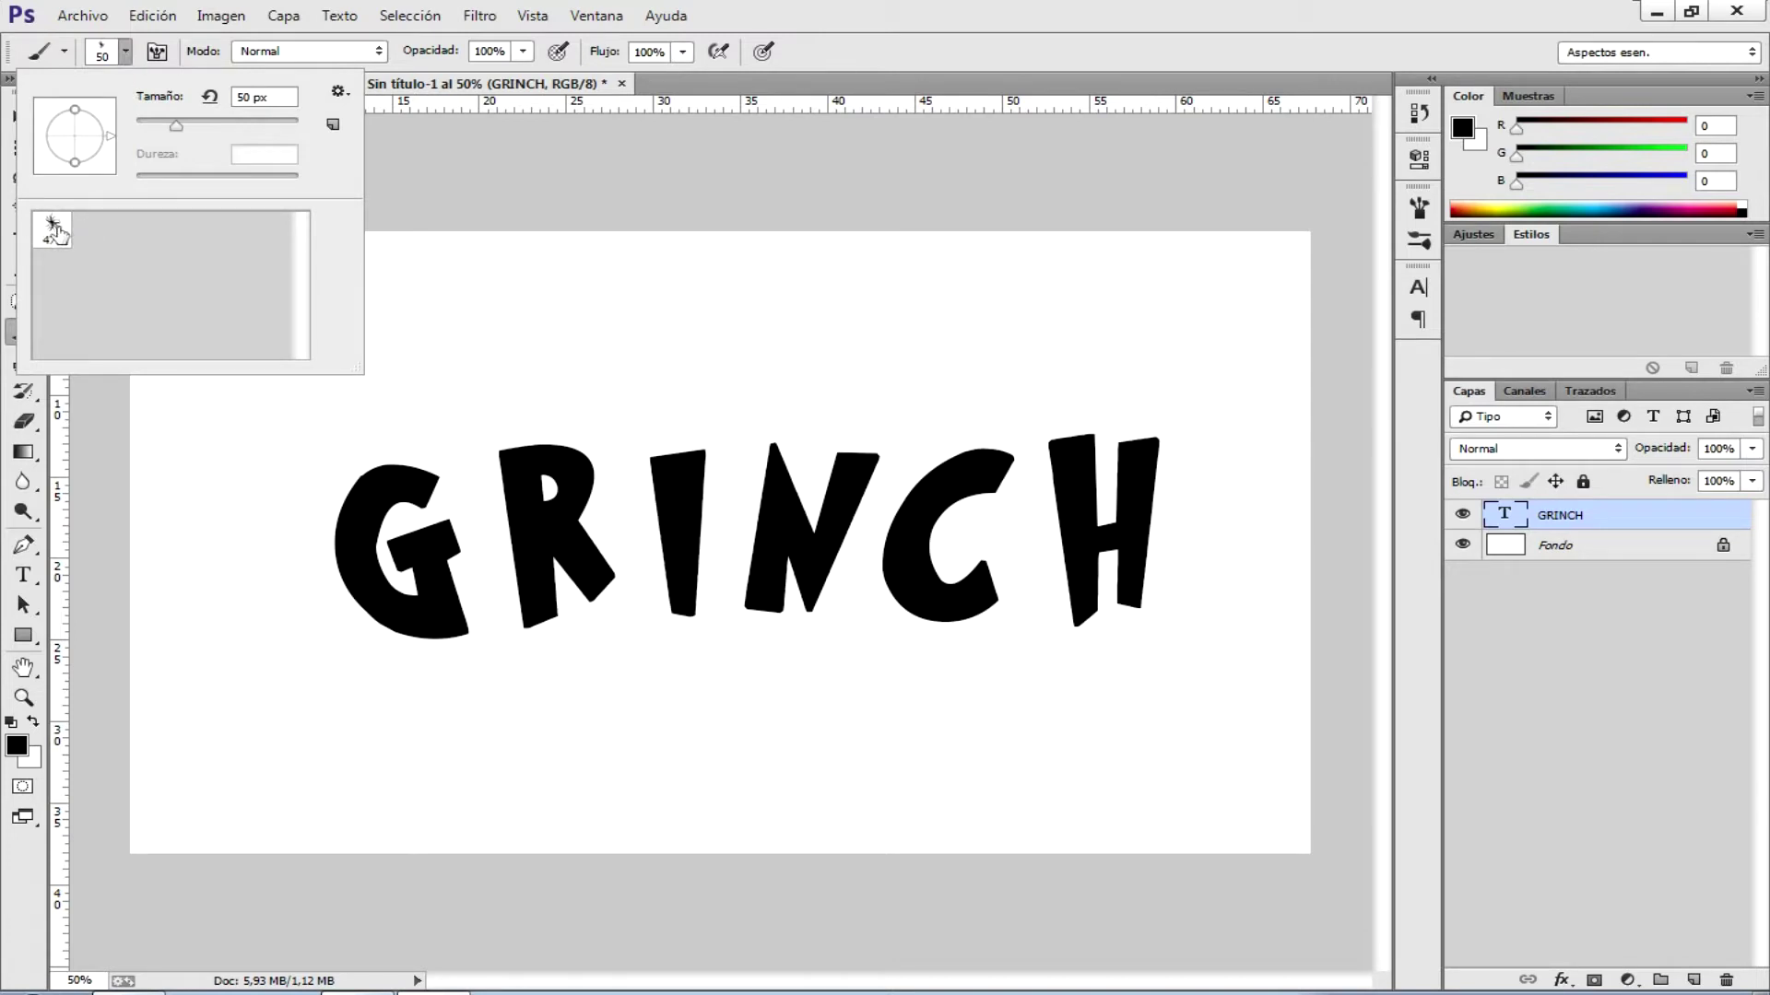
{"action": "left_click_drag", "start_coordinate": [57, 232], "coordinate": [305, 216]}
{"action": "left_click", "coordinate": [125, 49]}
{"action": "left_click", "coordinate": [337, 91]}
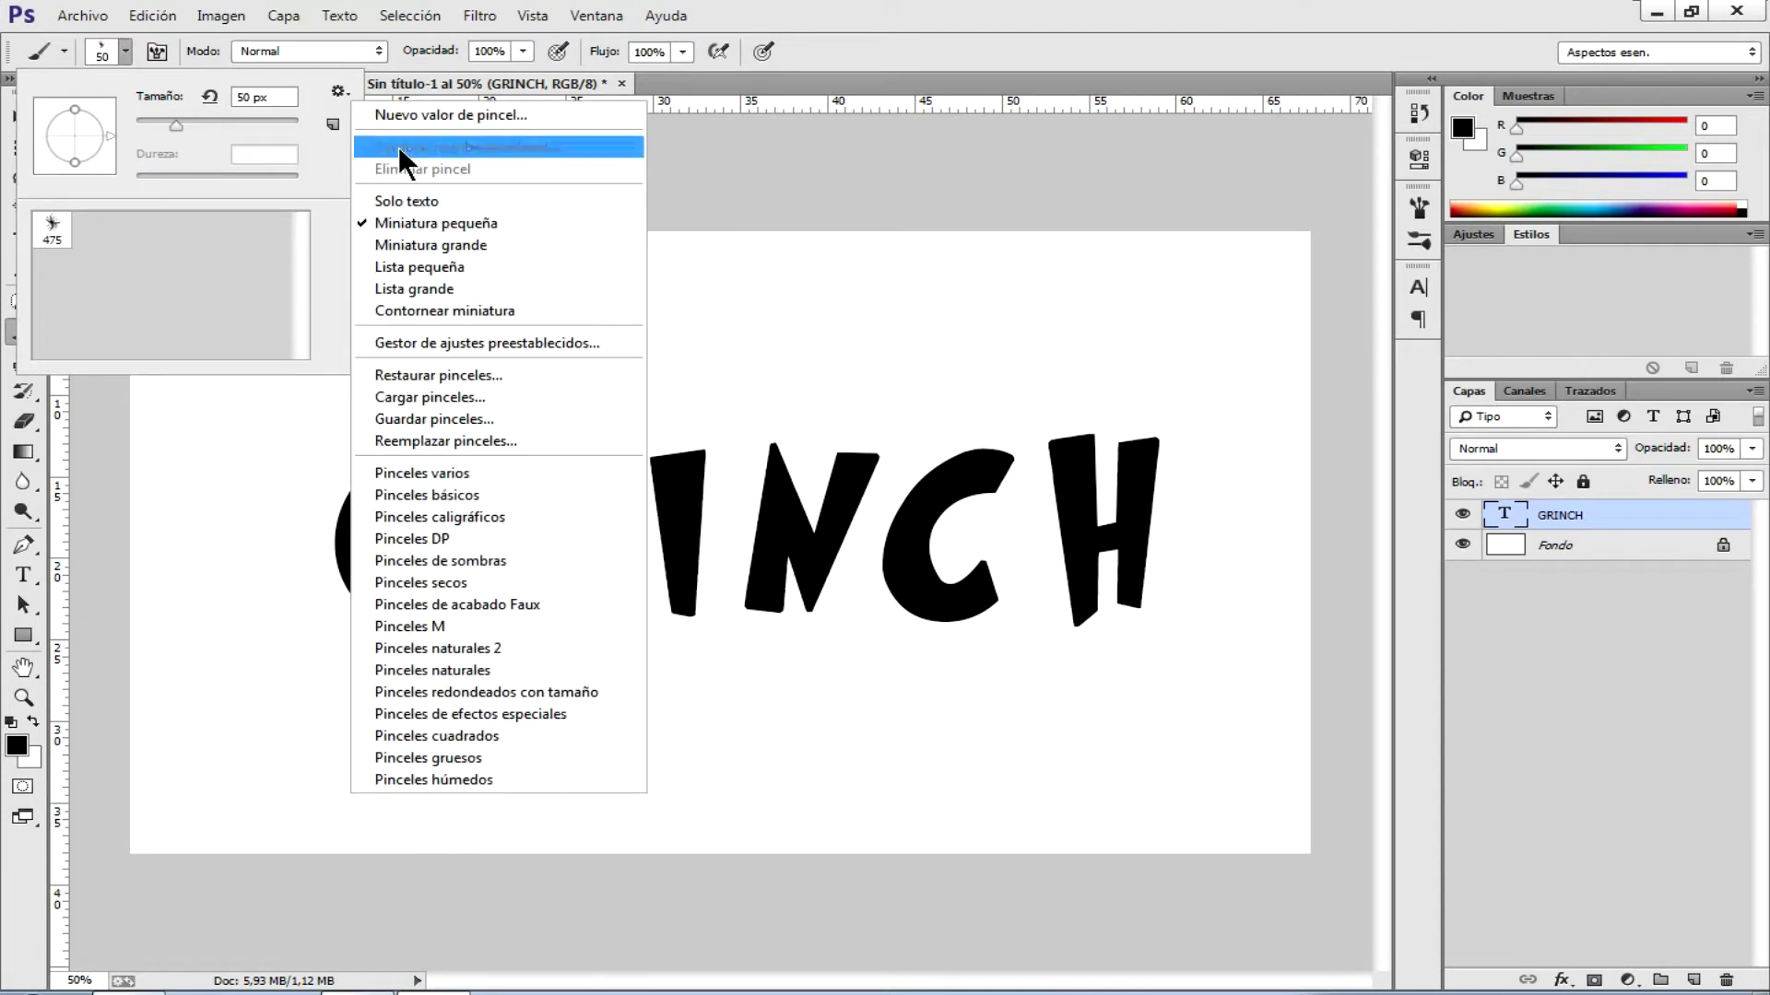
{"action": "left_click", "coordinate": [424, 397]}
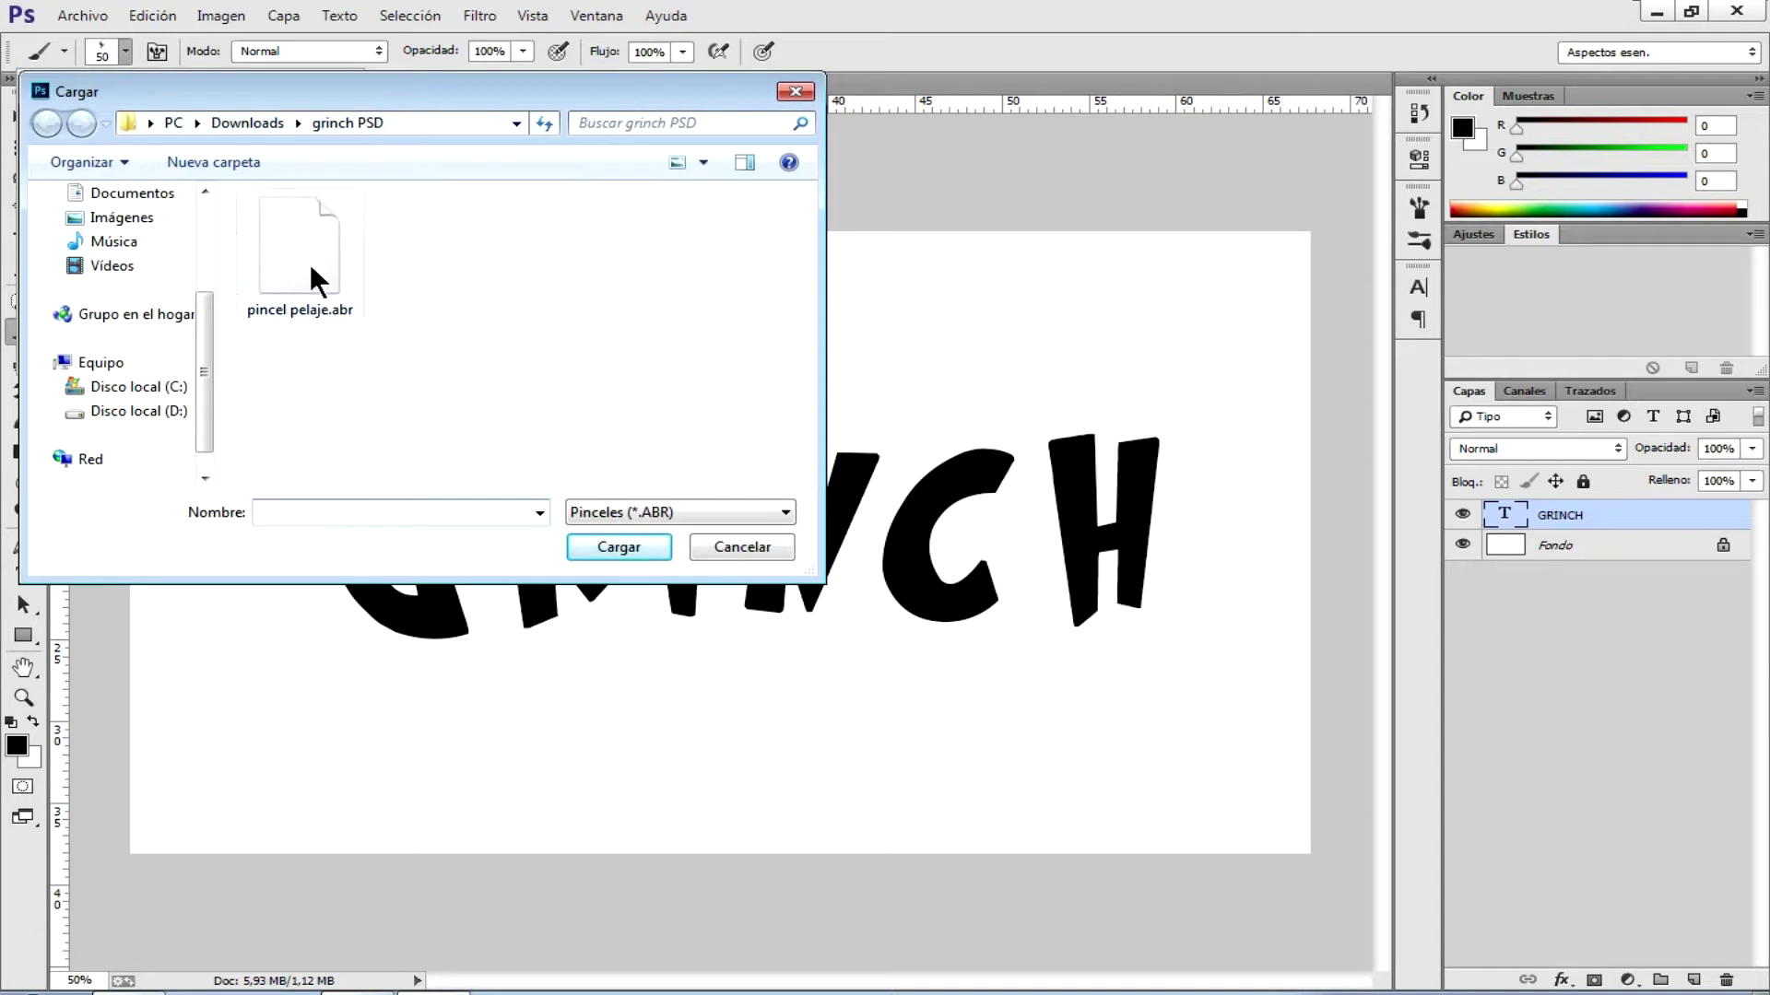
{"action": "left_click", "coordinate": [305, 313]}
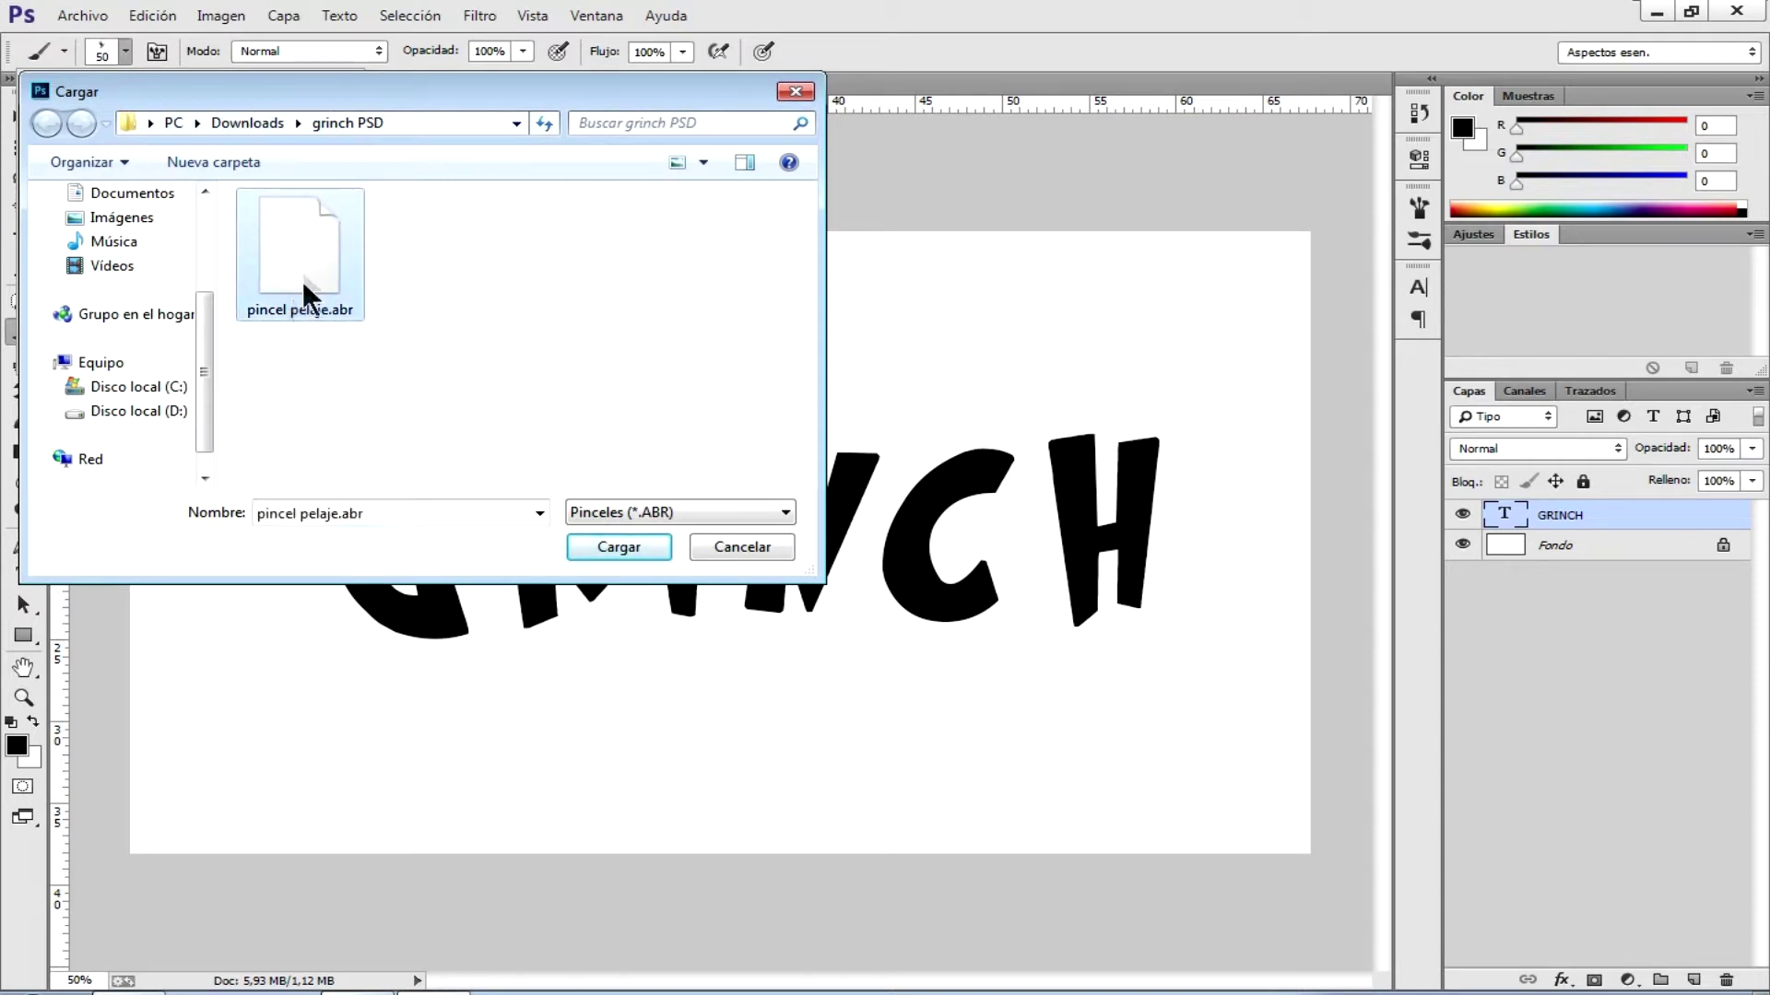
{"action": "left_click", "coordinate": [605, 544]}
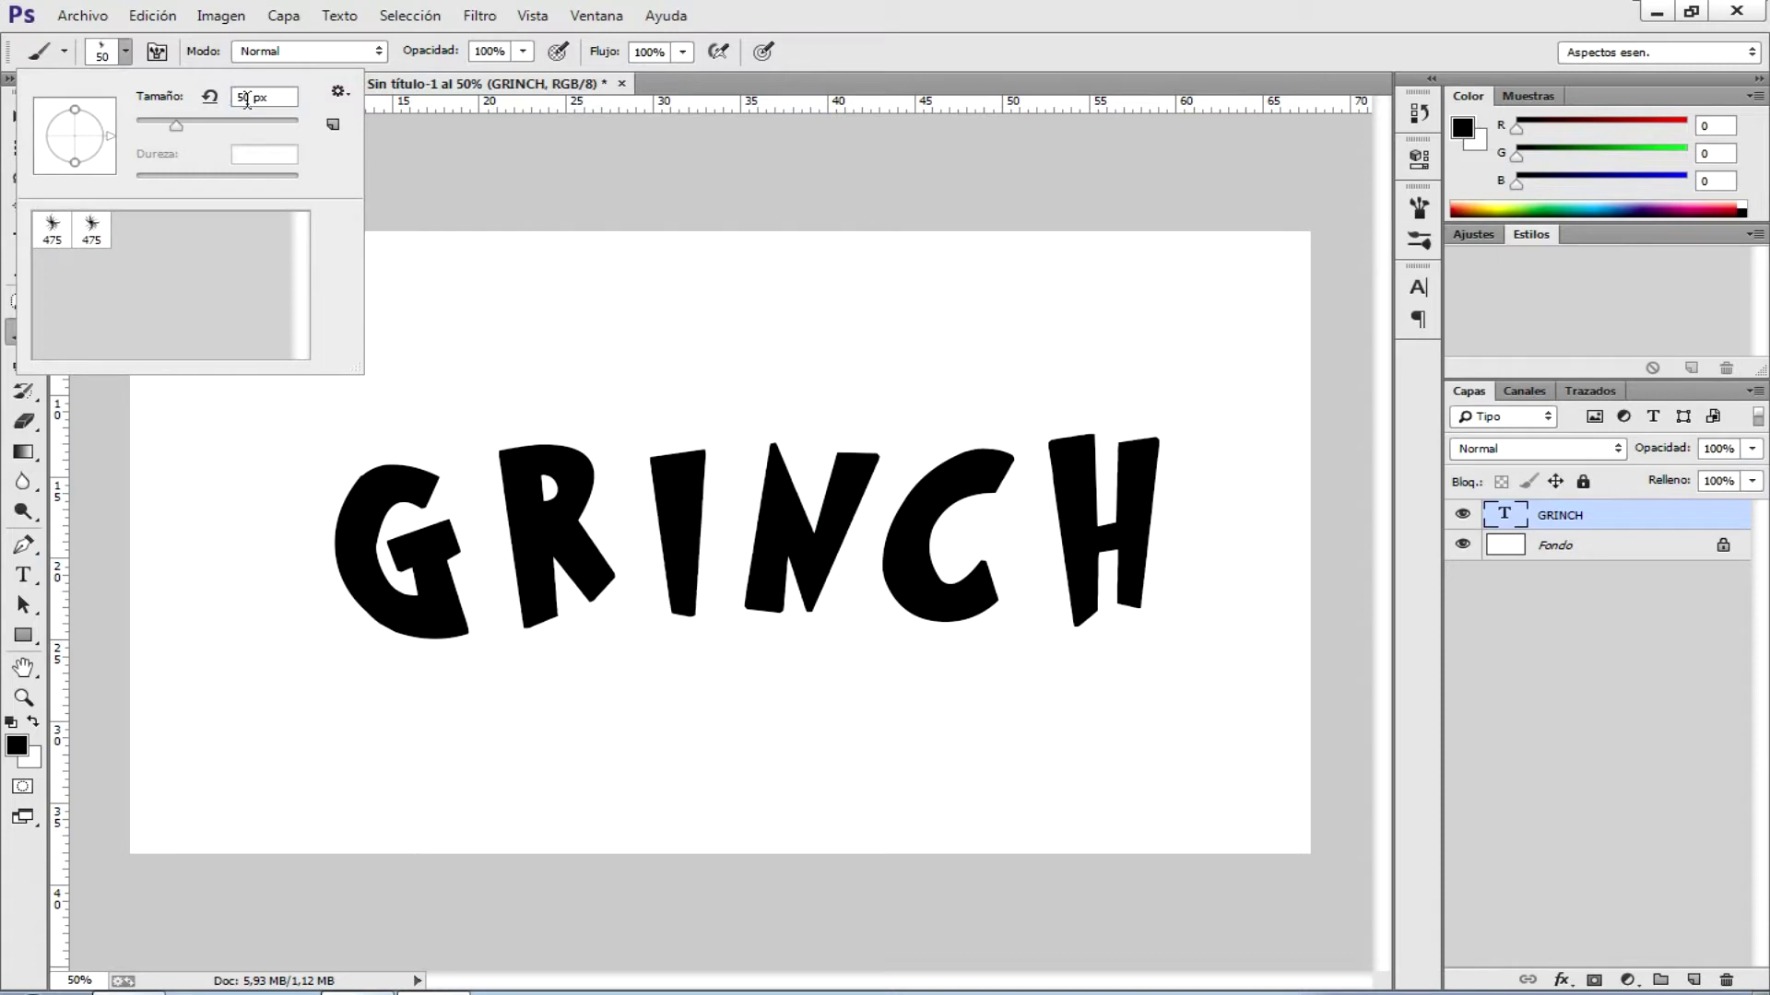
{"action": "left_click", "coordinate": [127, 53]}
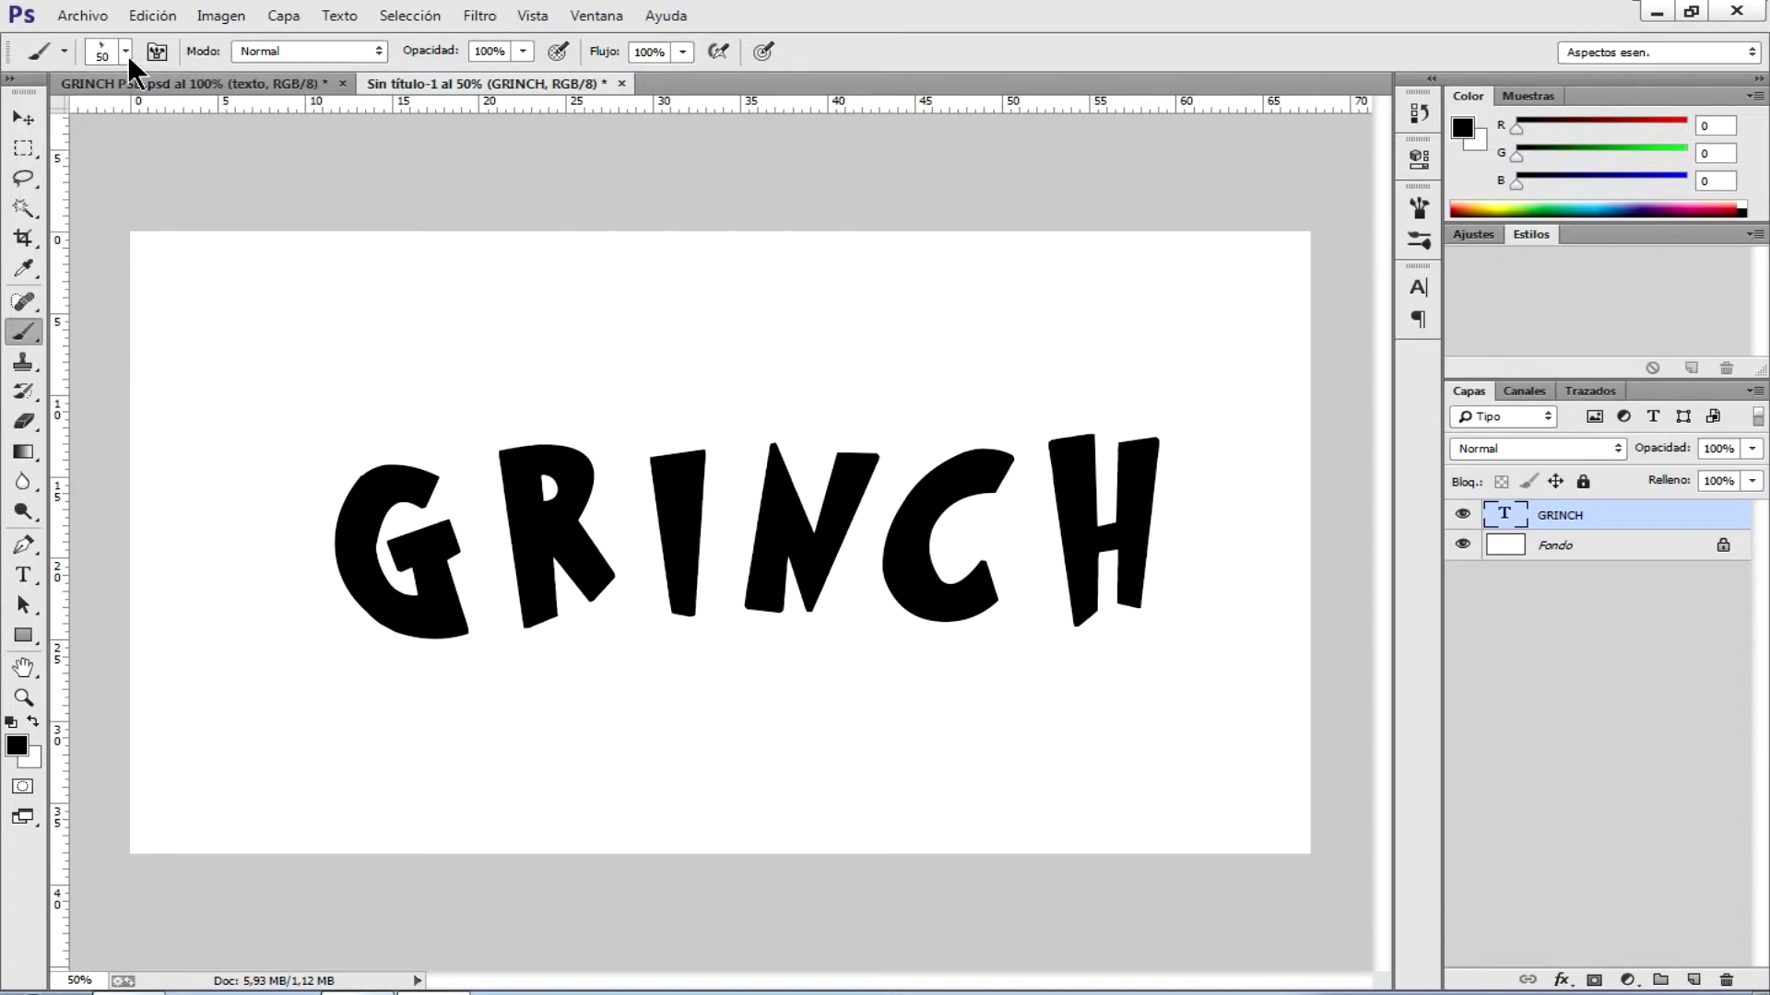
{"action": "left_click", "coordinate": [126, 54]}
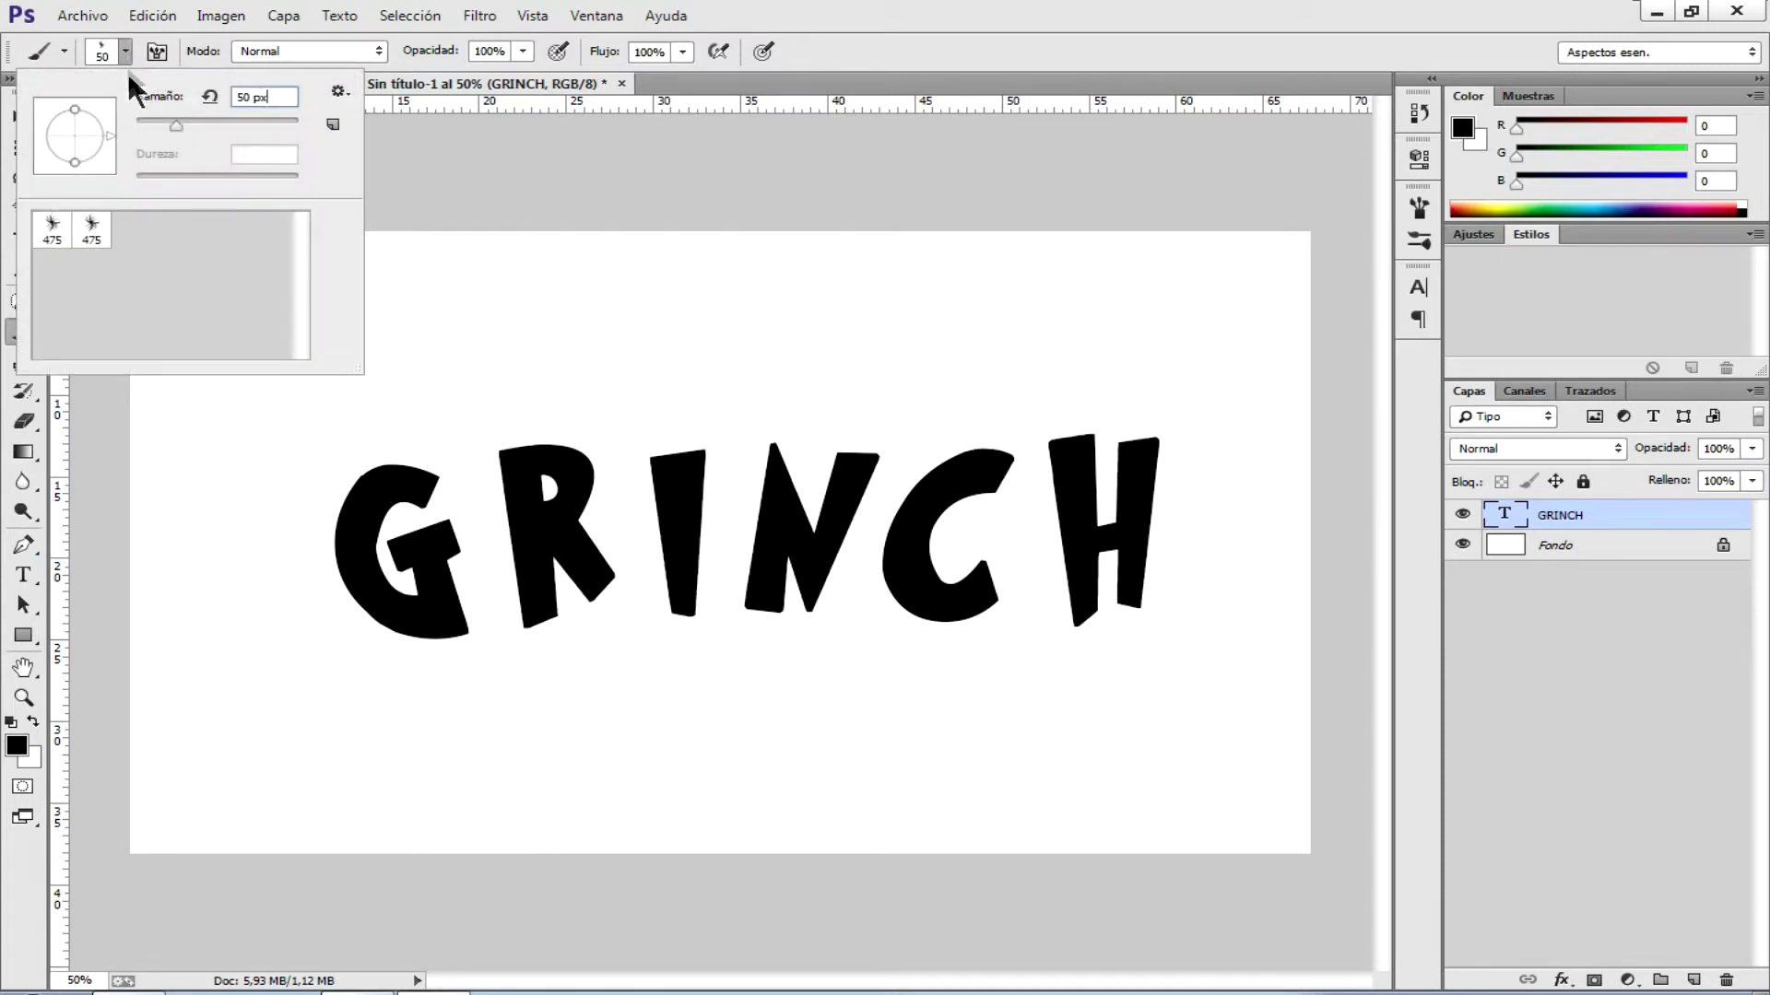
- Set the fur brush size to 50 px and check the Pincel settings panel
{"action": "left_click", "coordinate": [268, 97]}
{"action": "left_click", "coordinate": [125, 55]}
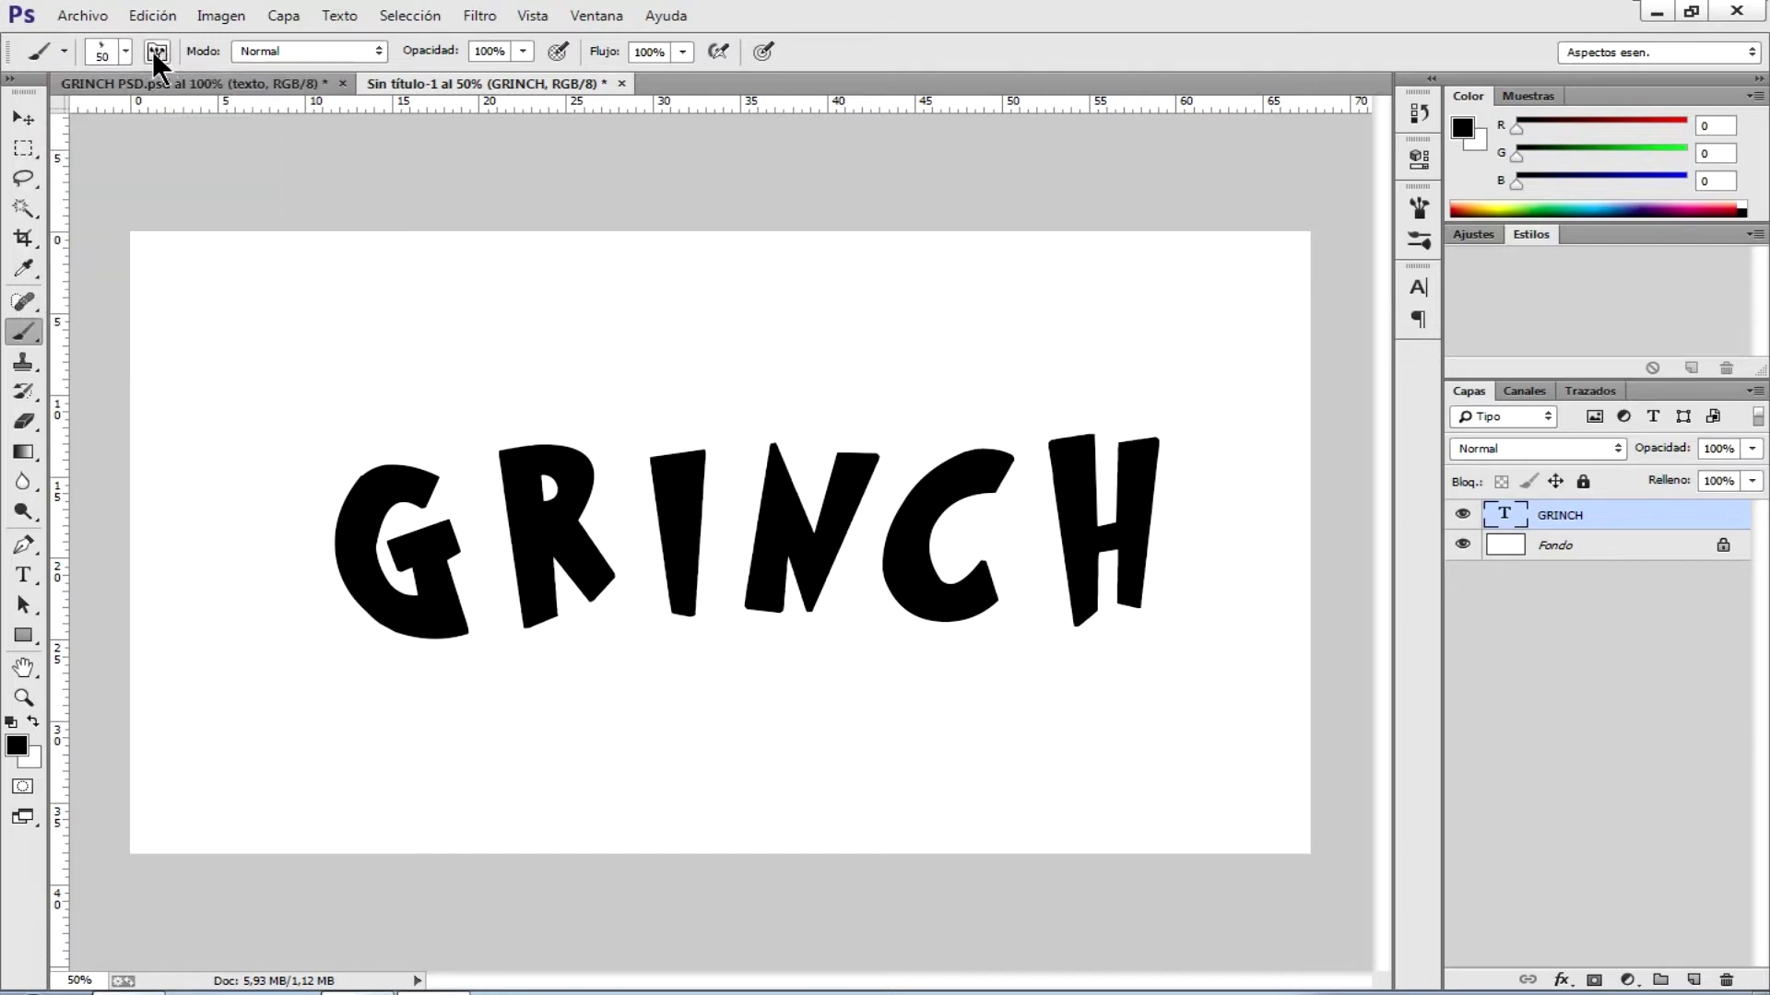
{"action": "left_click", "coordinate": [157, 52]}
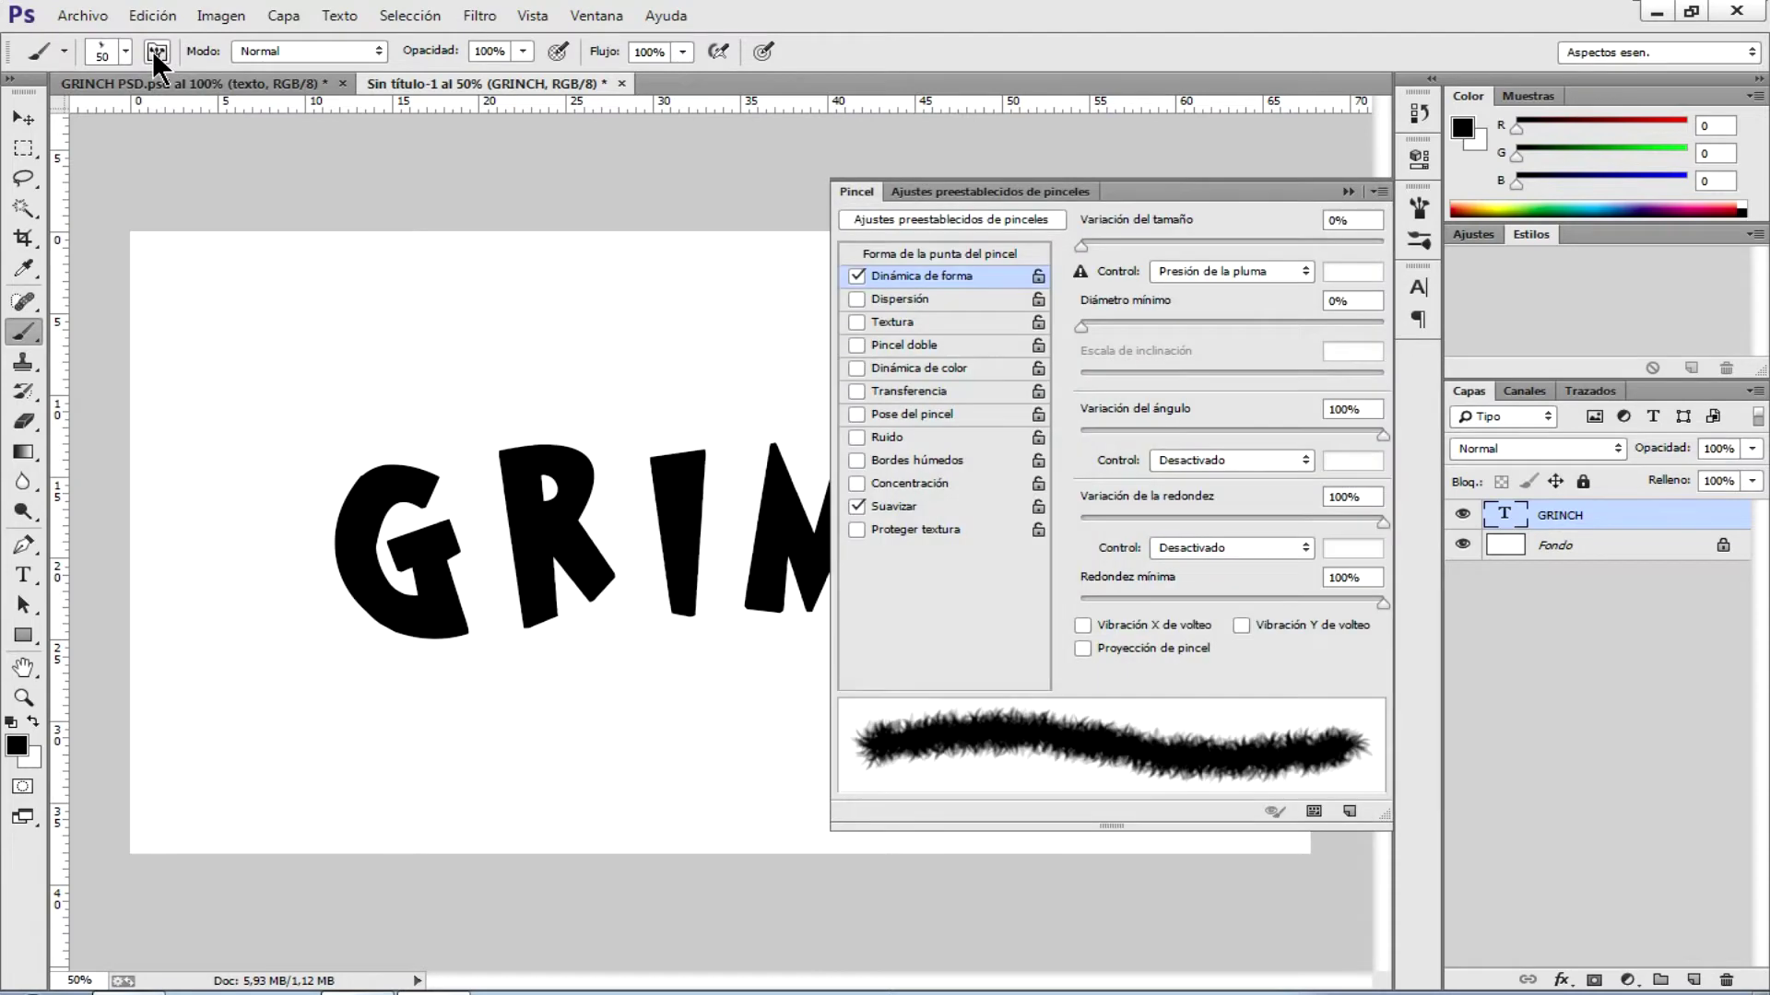
{"action": "left_click", "coordinate": [157, 52]}
{"action": "left_click", "coordinate": [156, 51]}
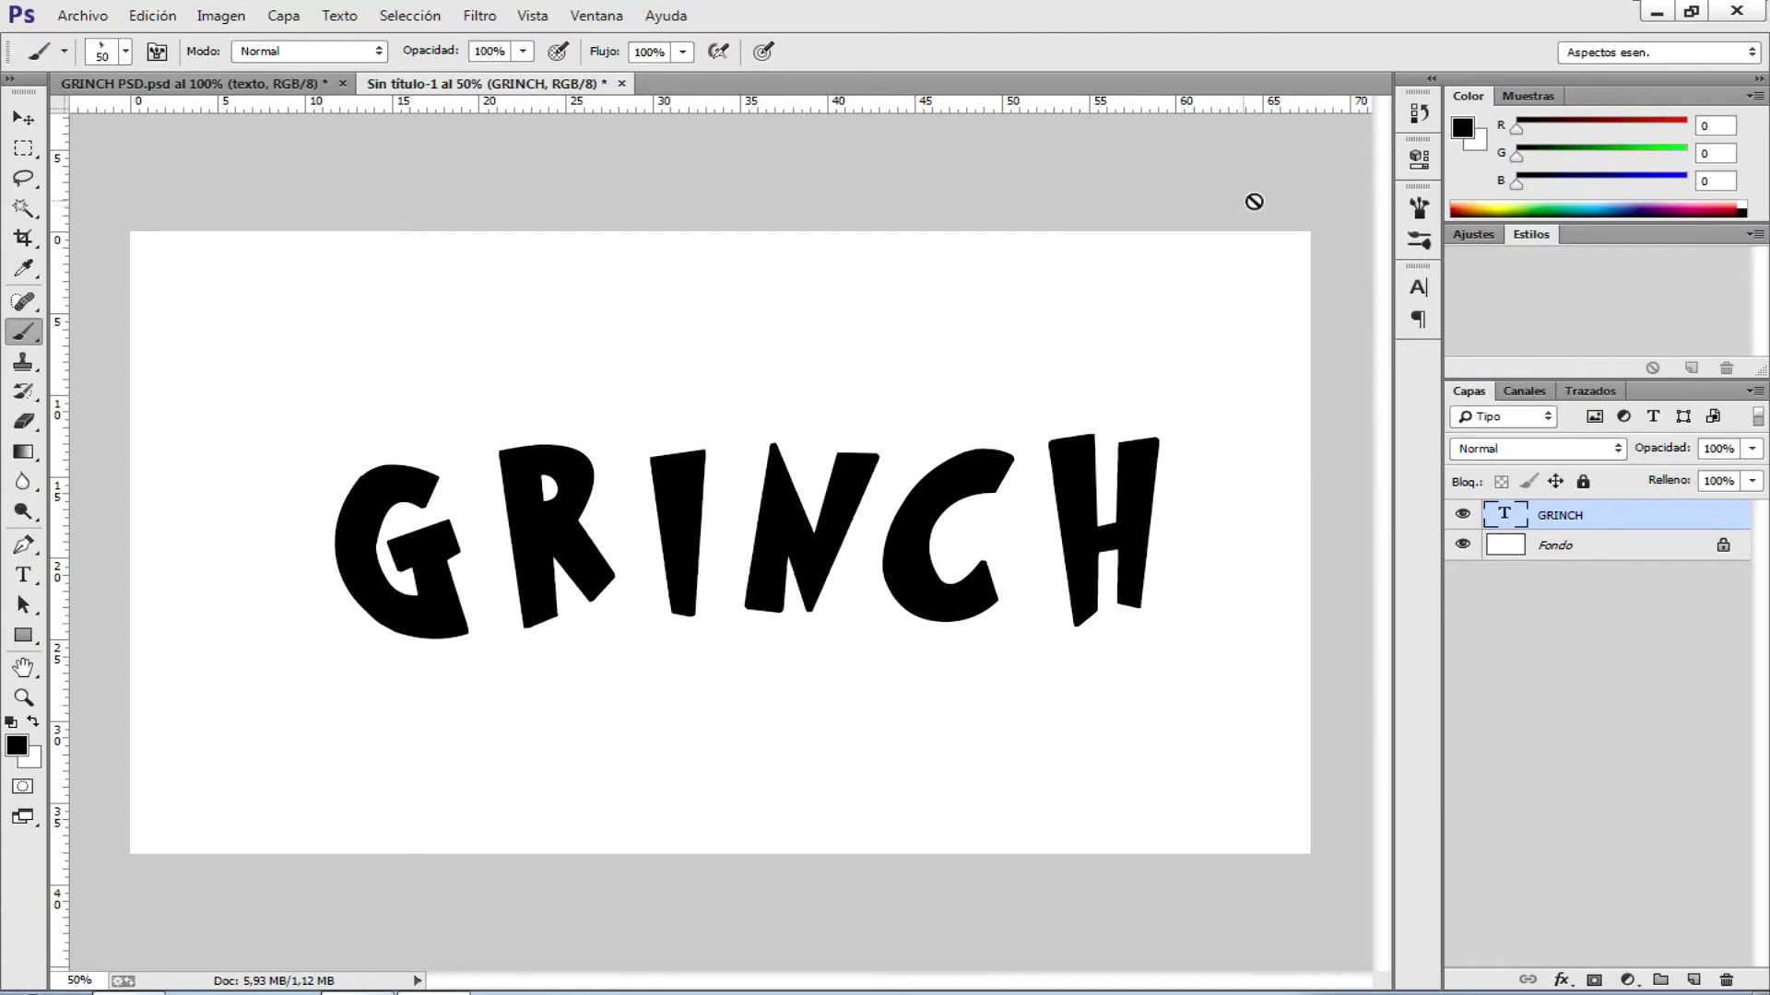
{"action": "left_click", "coordinate": [1431, 205]}
{"action": "left_click", "coordinate": [1430, 203]}
- Toggle Dinámica de forma off and back on to compare strokes, then close Pincel
{"action": "left_click", "coordinate": [161, 52]}
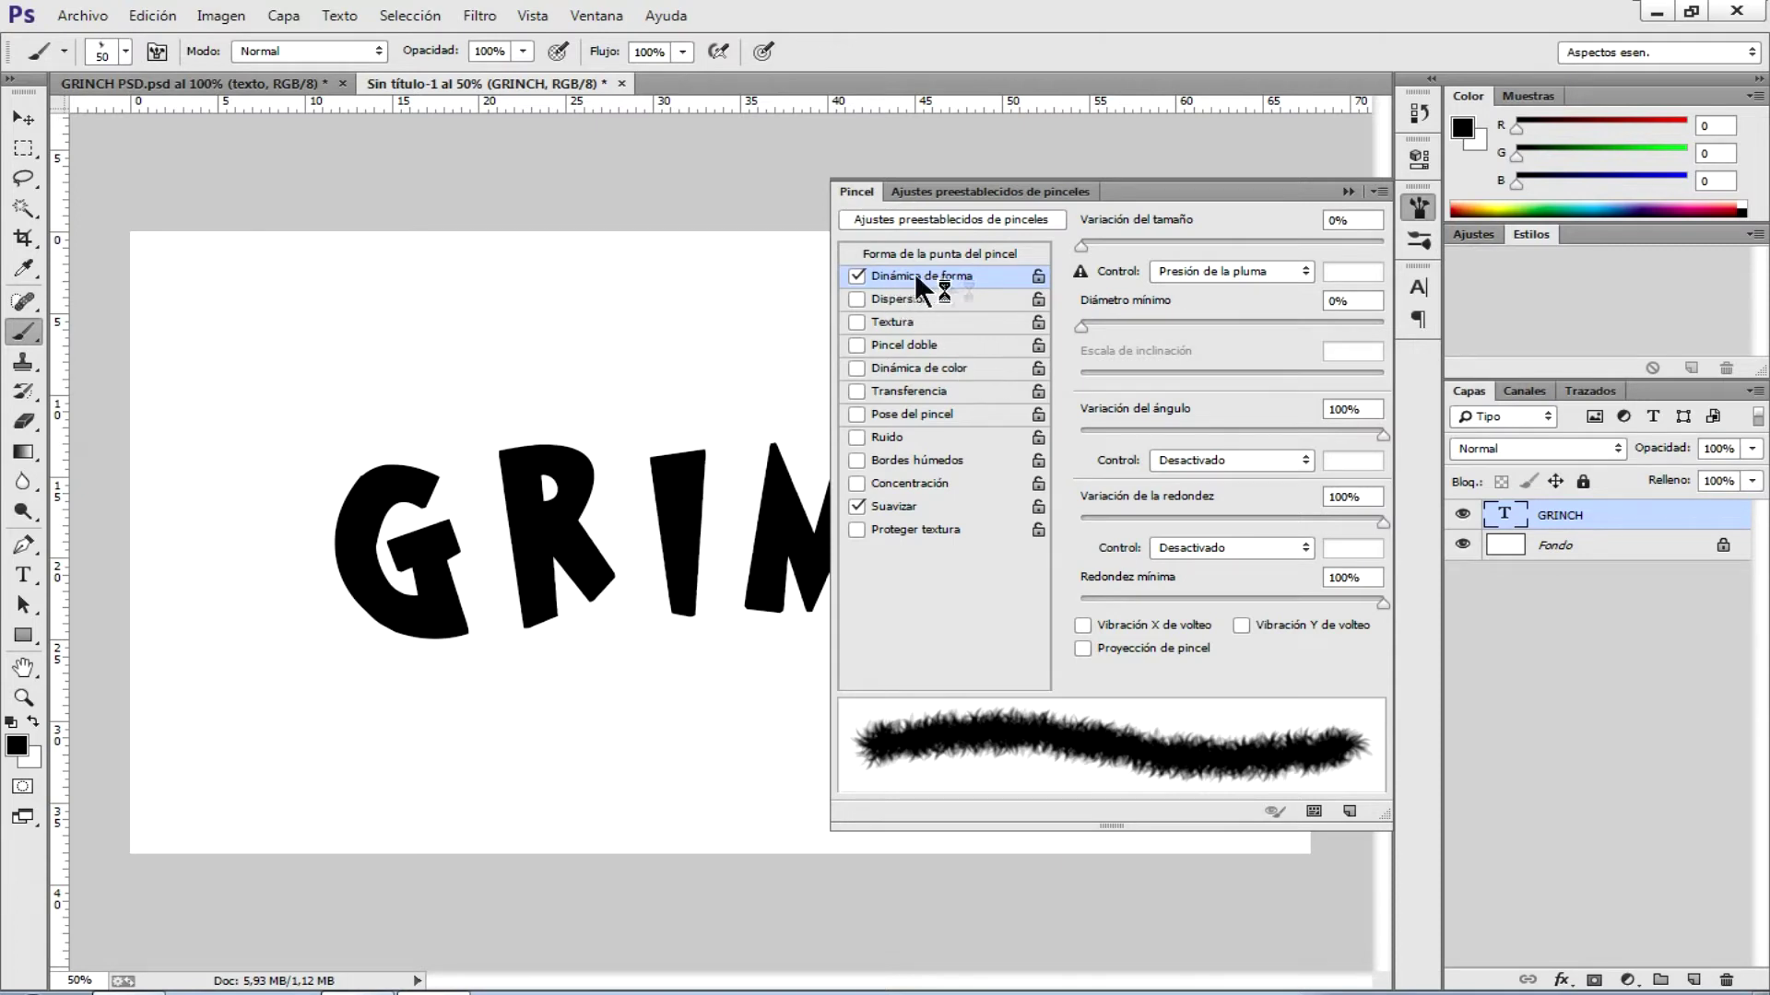
{"action": "left_click", "coordinate": [857, 274]}
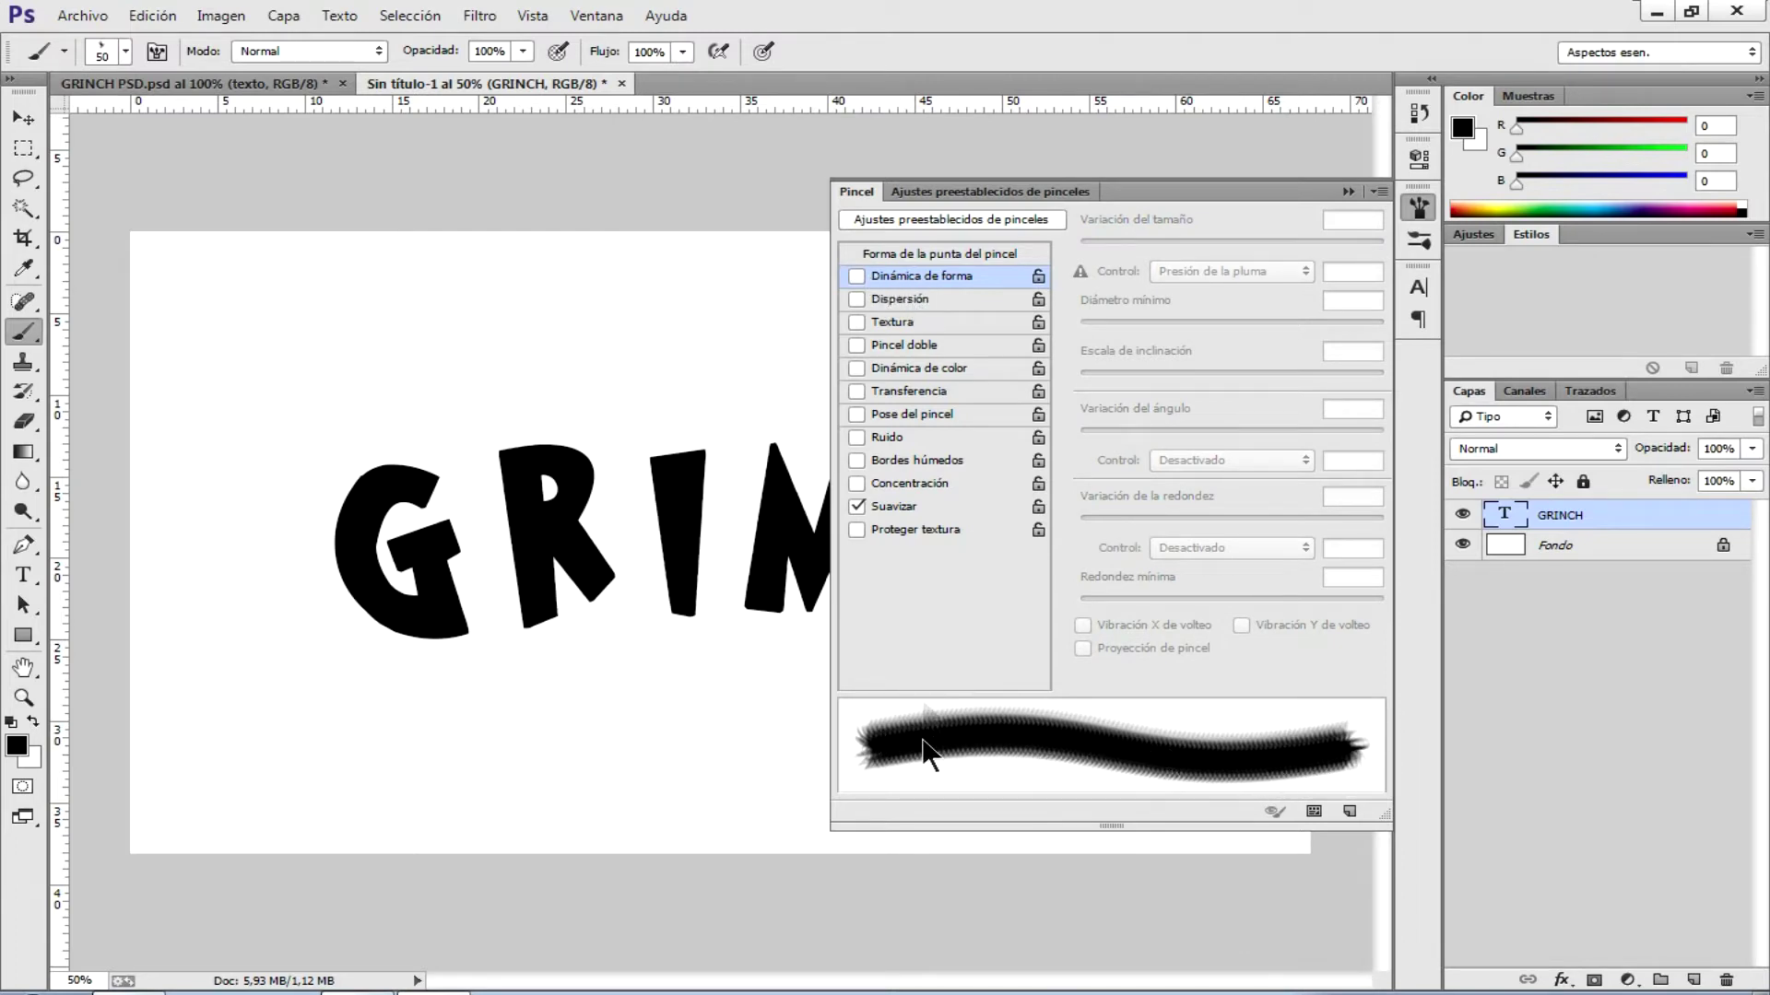
{"action": "left_click", "coordinate": [931, 276]}
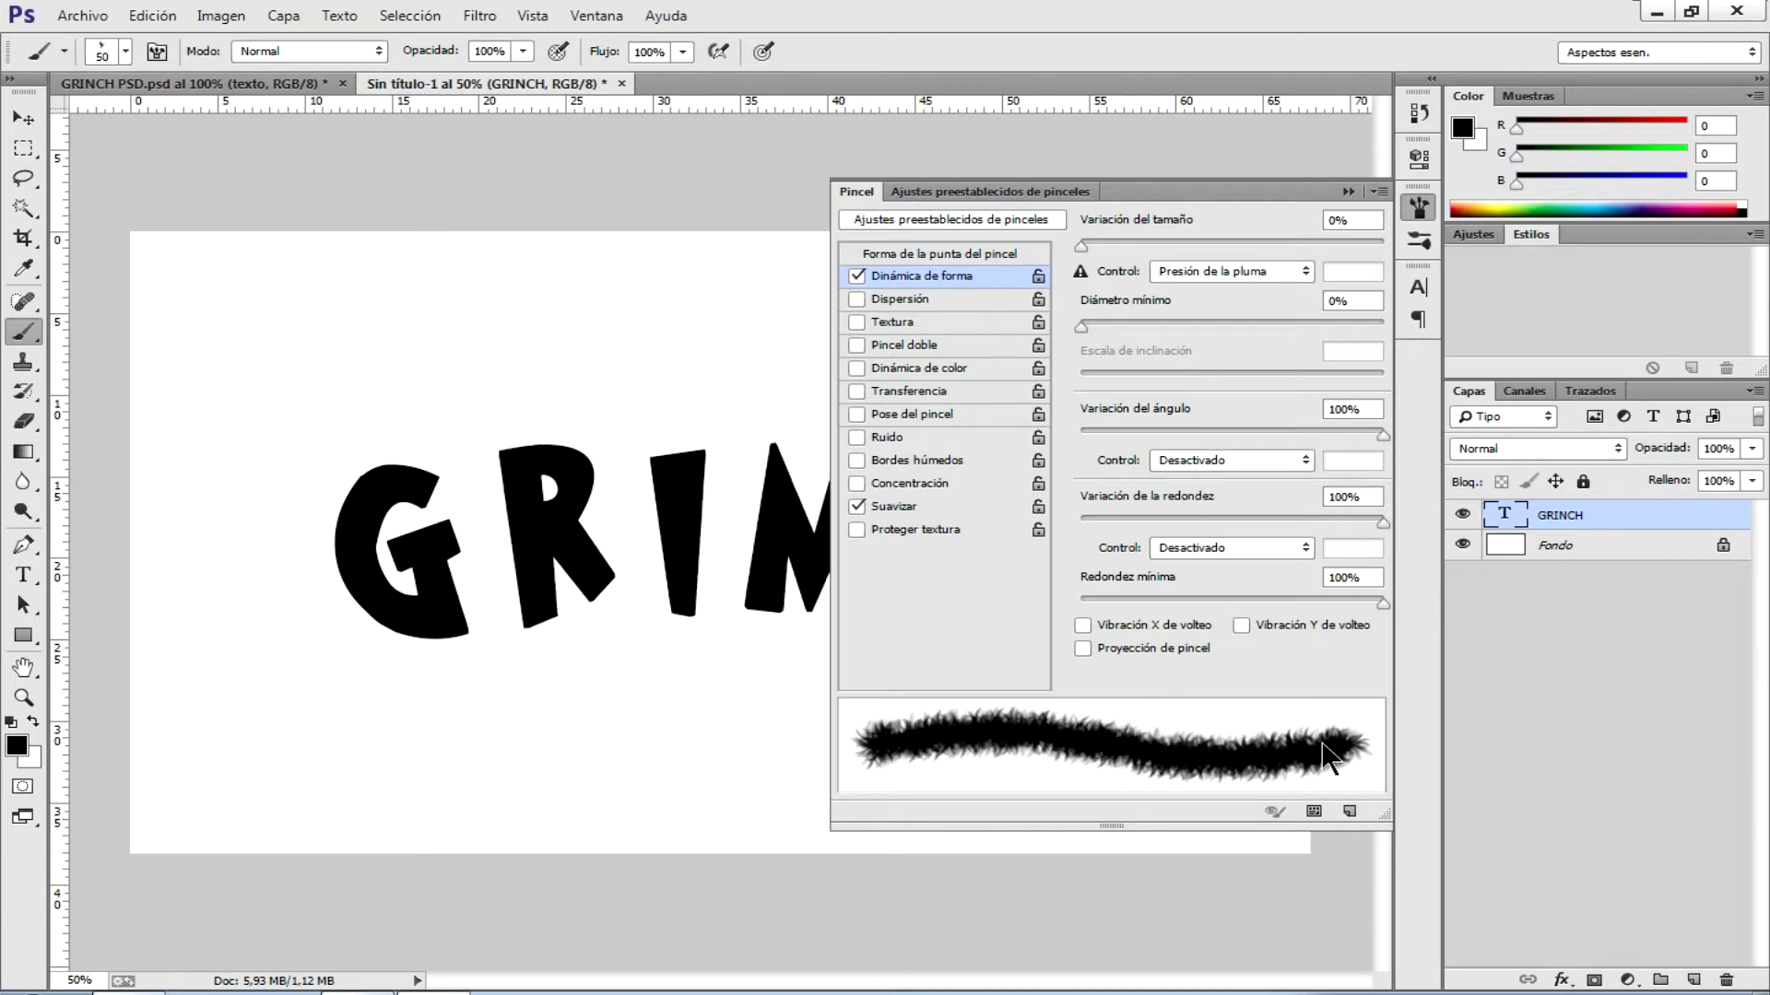
{"action": "left_click", "coordinate": [1418, 210]}
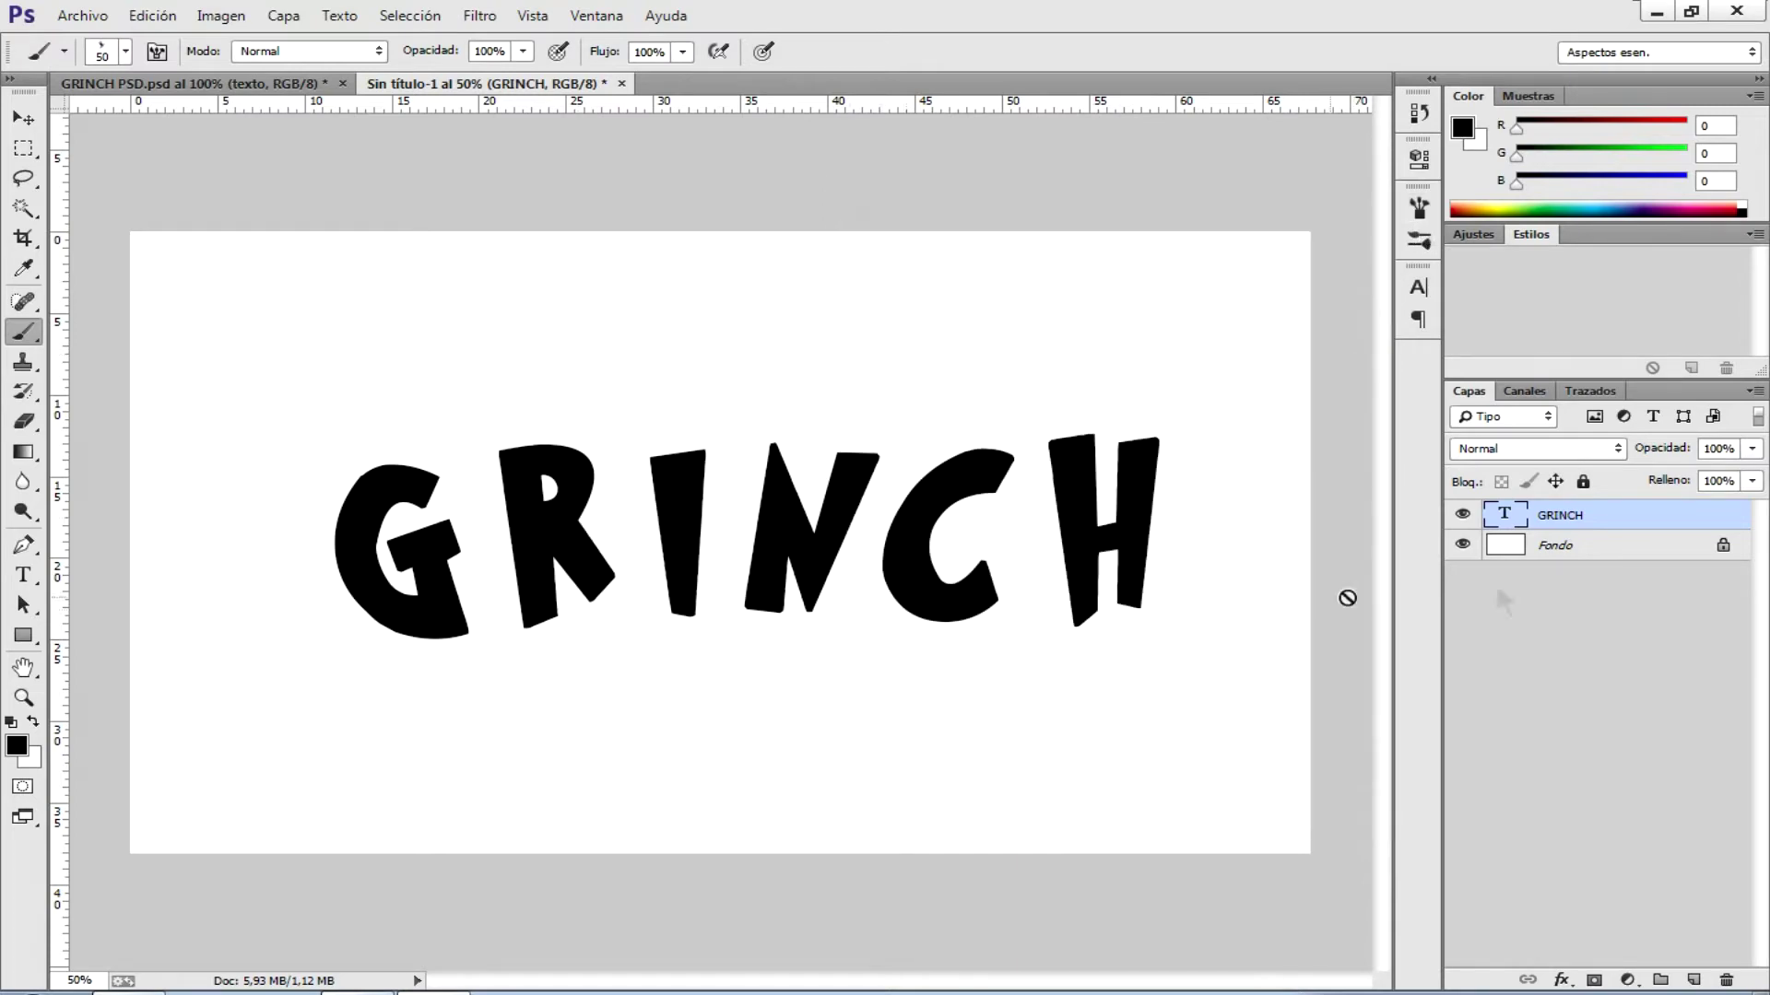
{"action": "left_click", "coordinate": [1463, 516]}
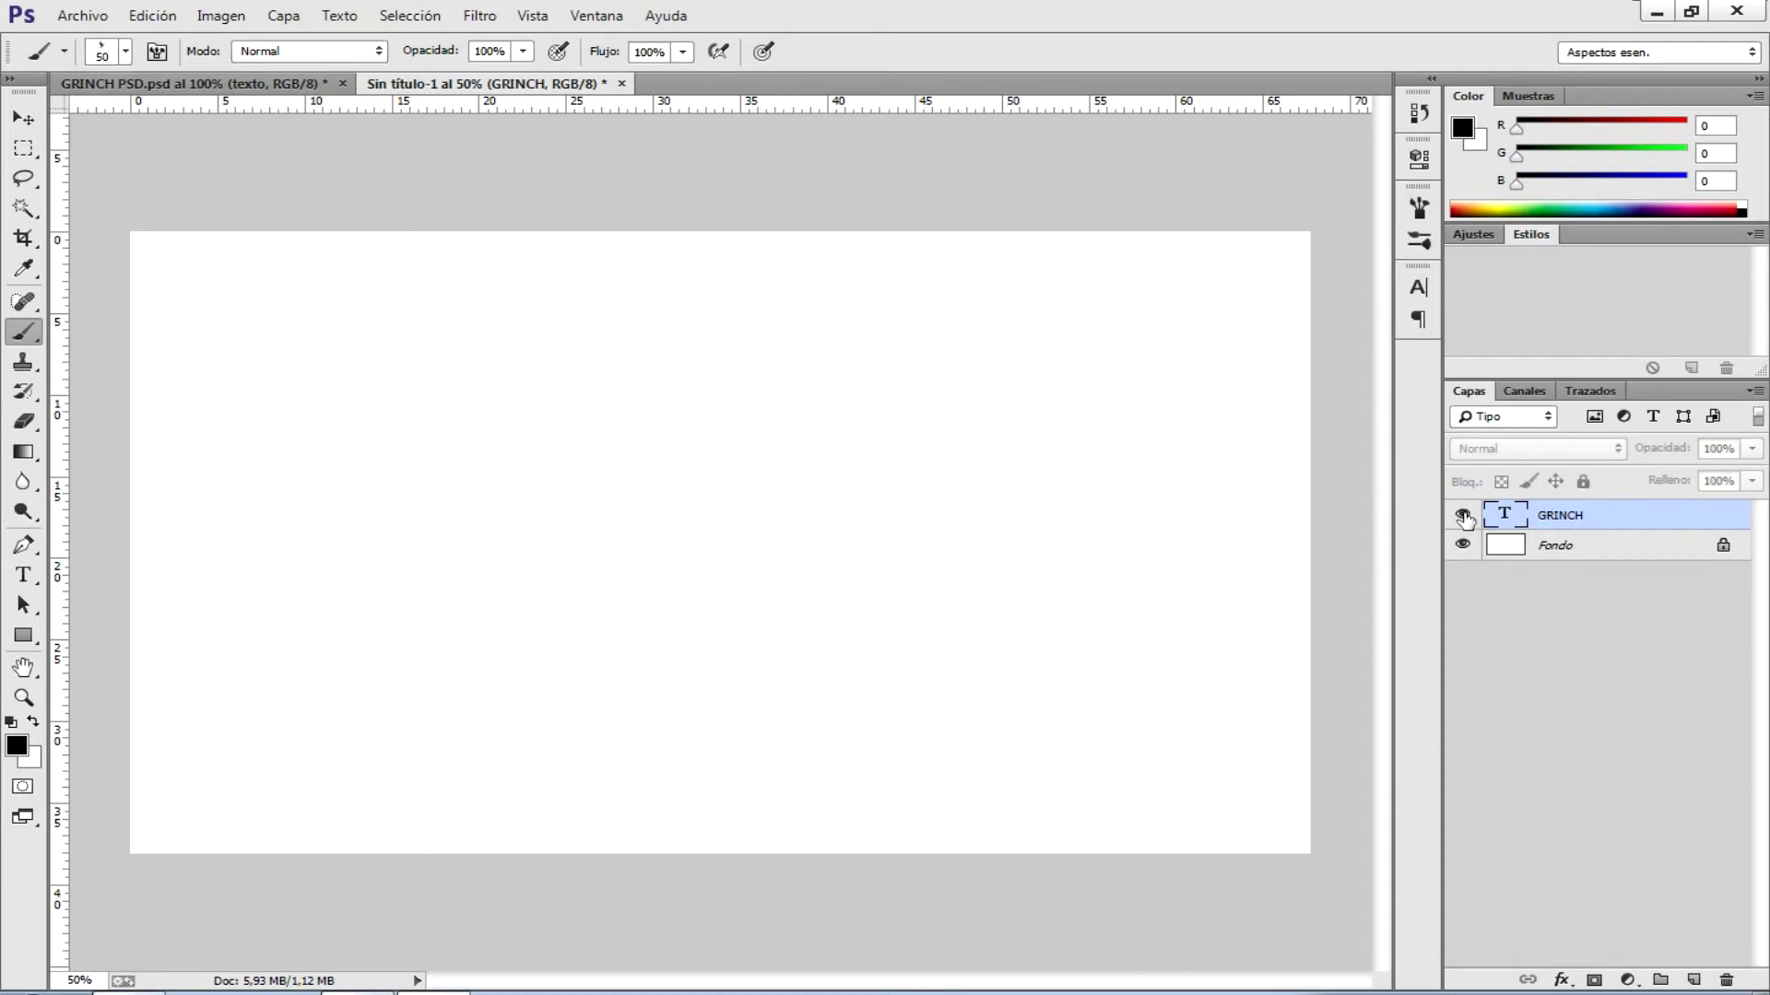
- Rasterize the GRINCH text layer and load its letter outlines as a selection
{"action": "right_click", "coordinate": [1604, 519]}
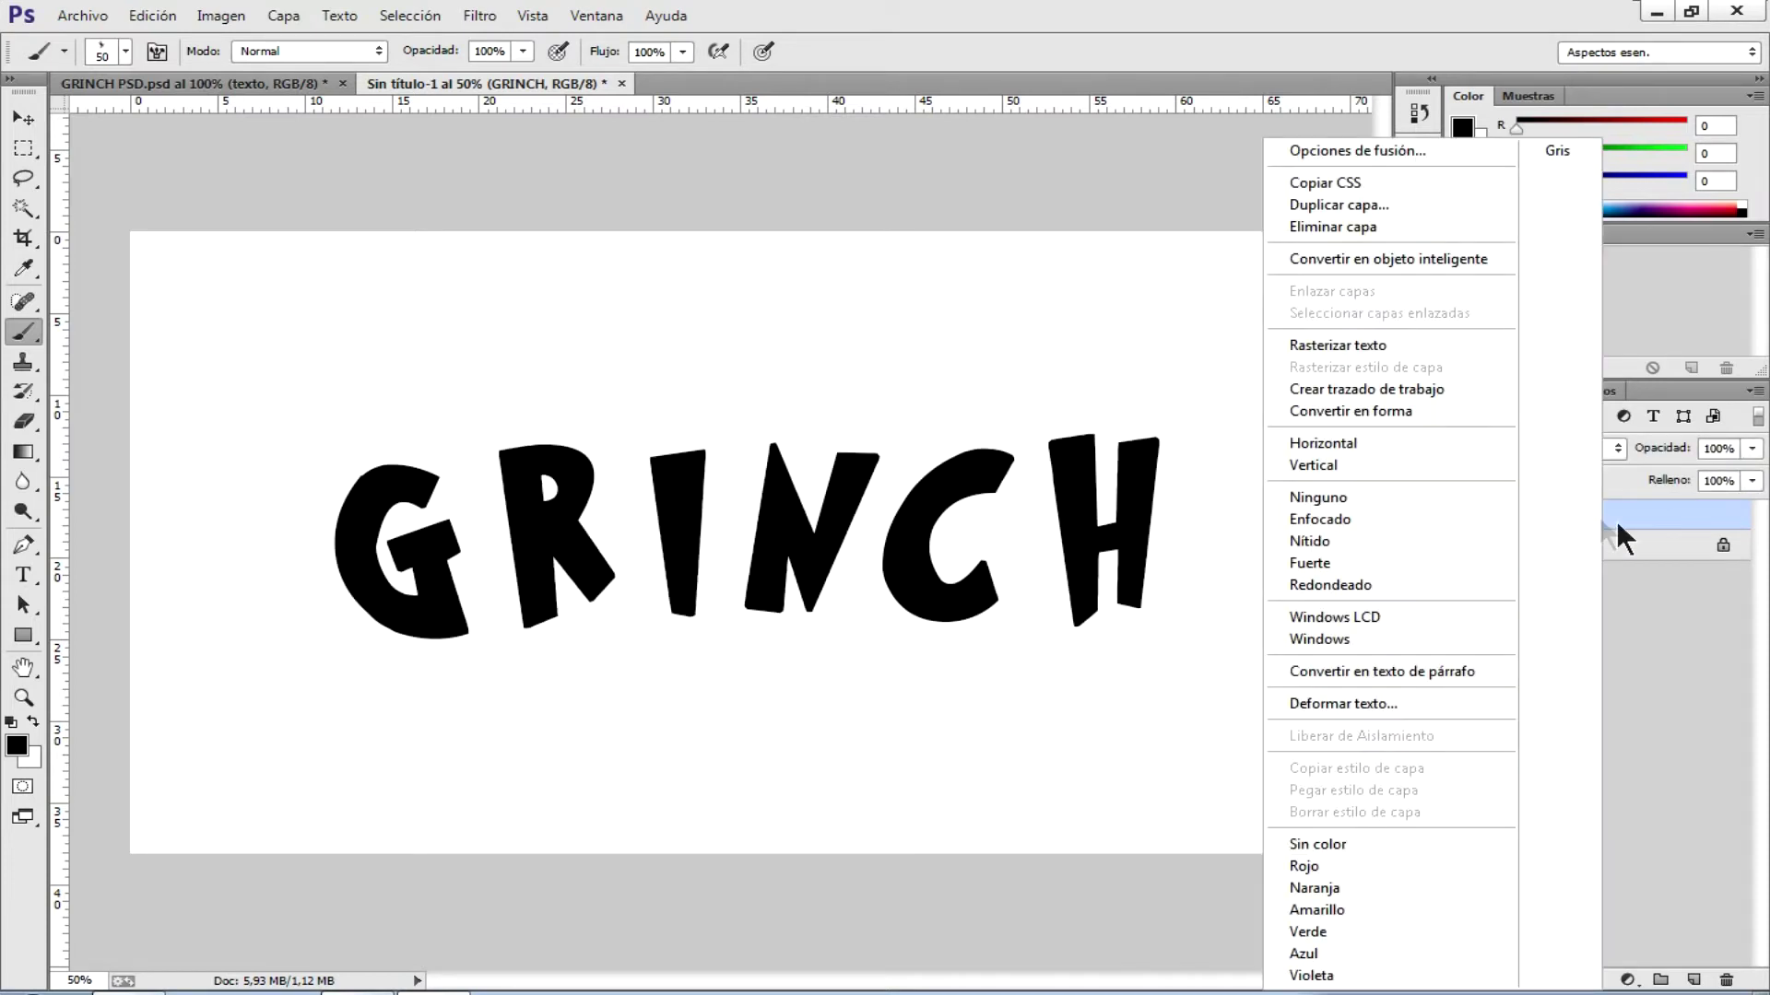
{"action": "left_click", "coordinate": [1341, 347]}
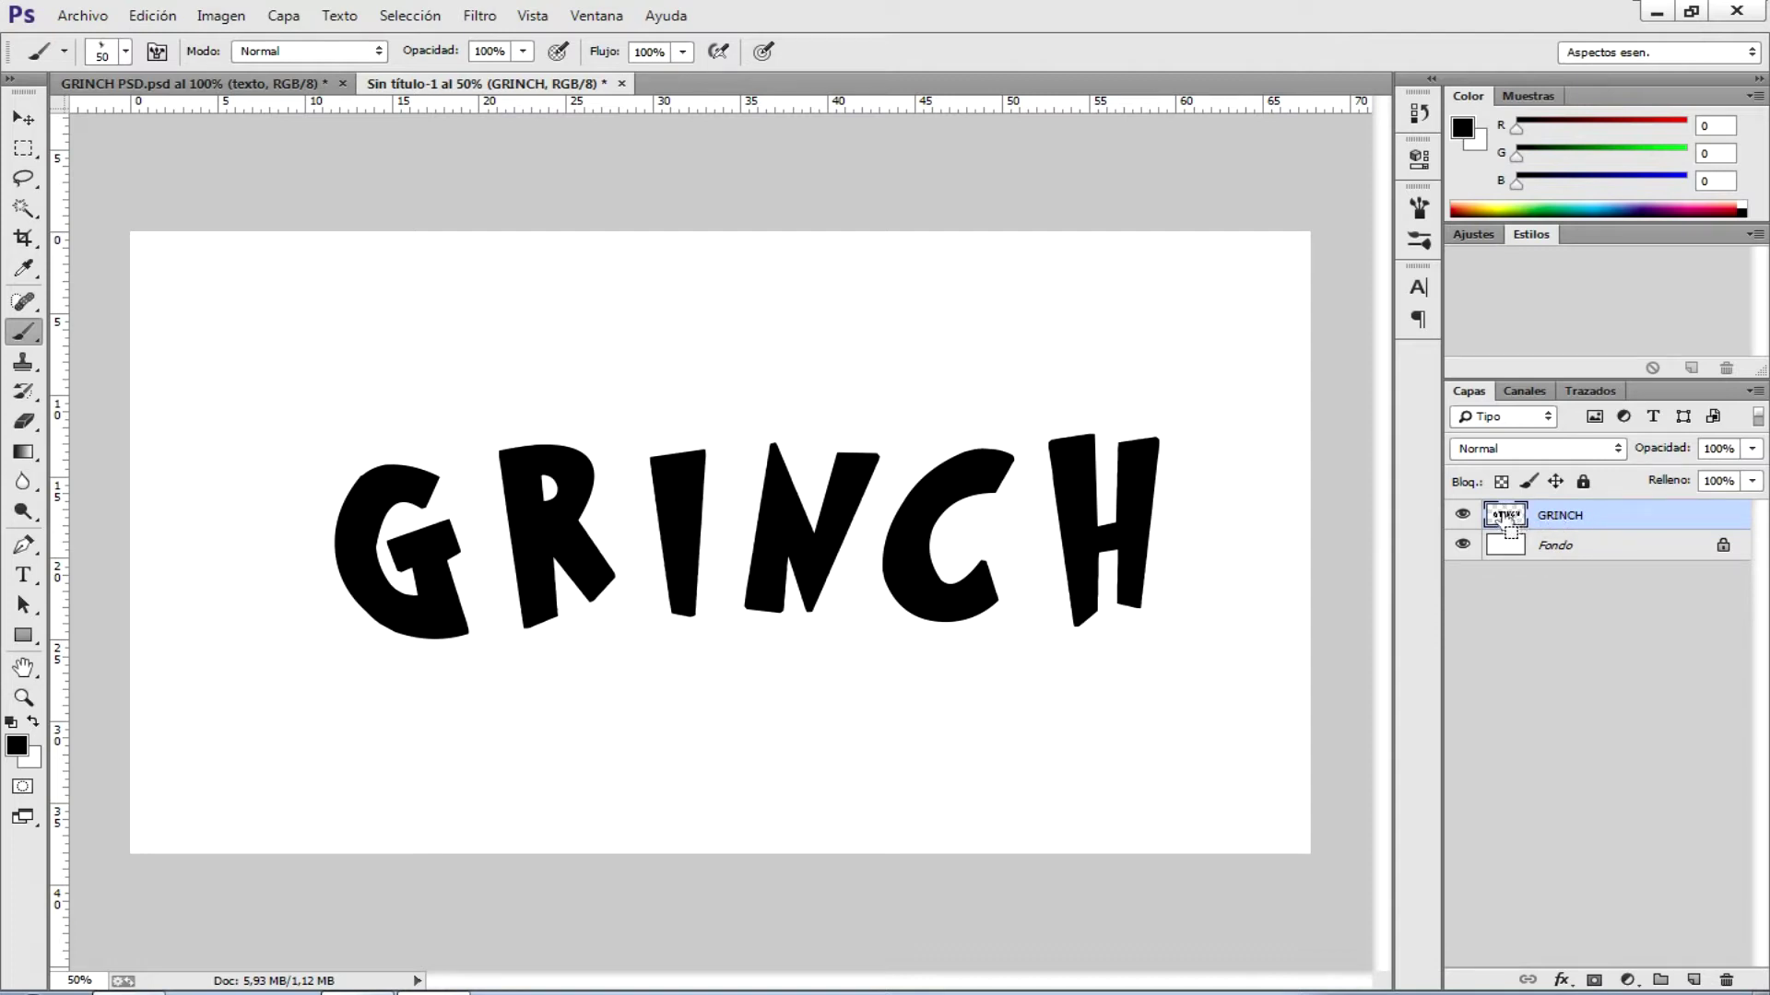
{"action": "left_click", "coordinate": [1505, 519], "text": "ctrl"}
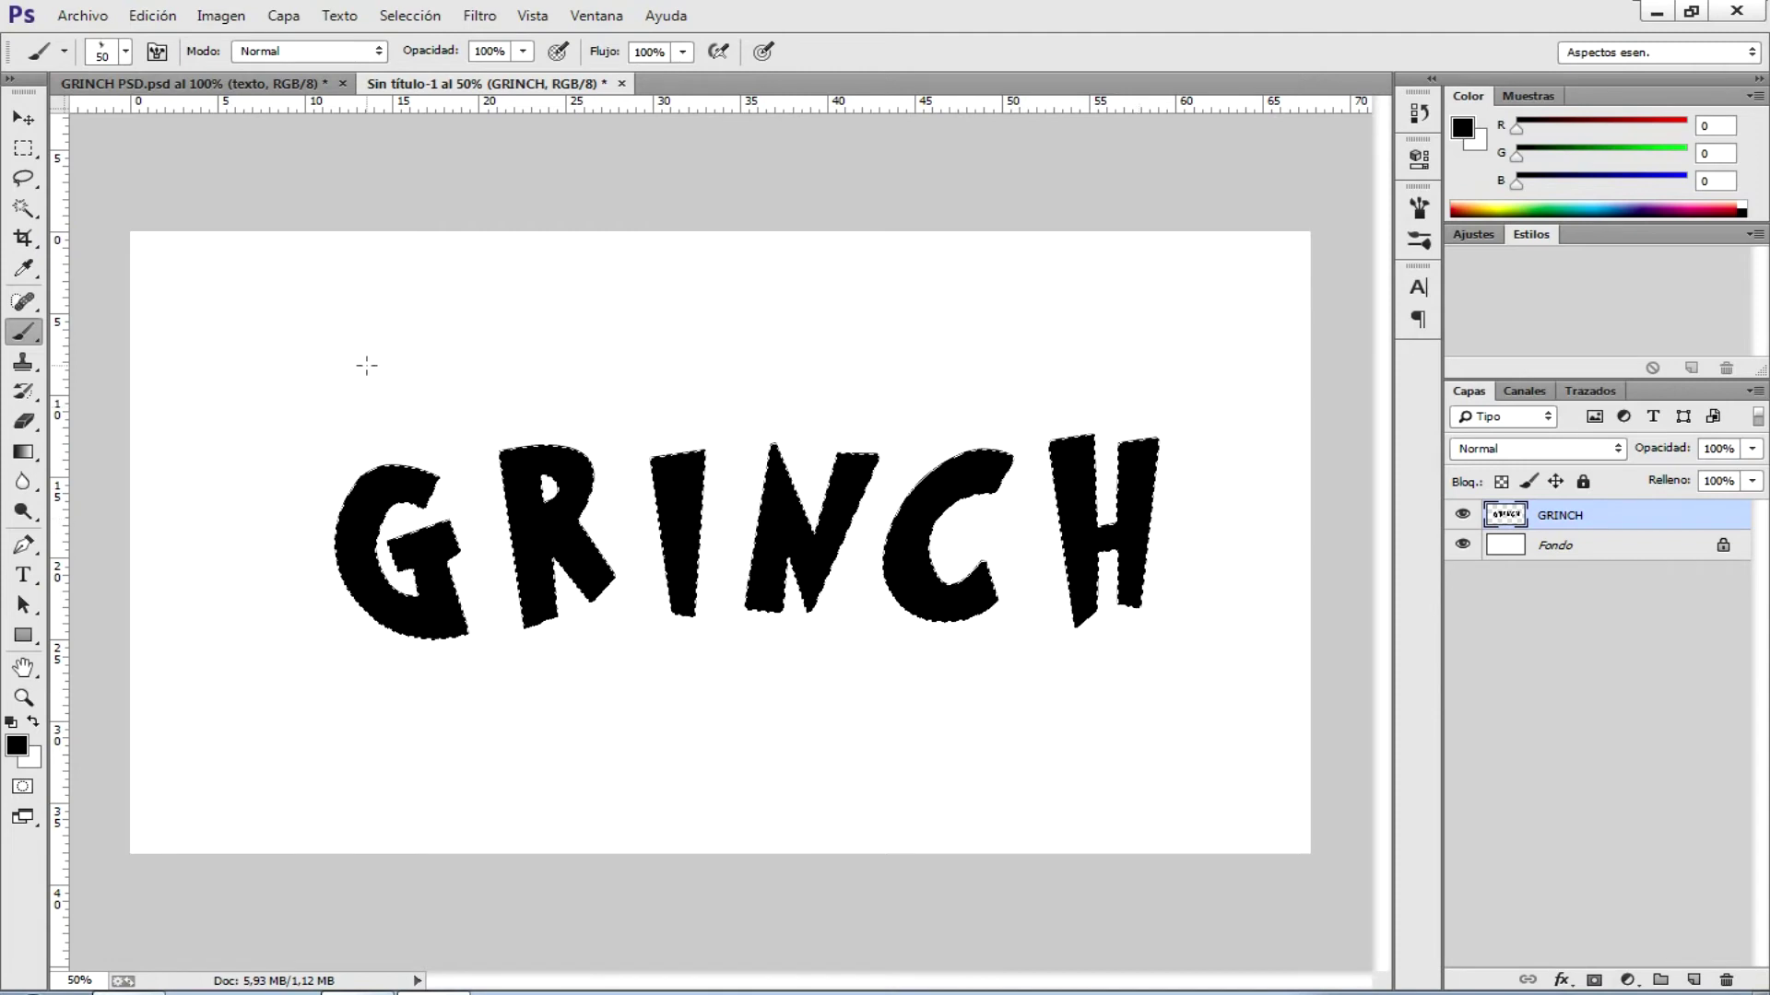
{"action": "left_click", "coordinate": [22, 178]}
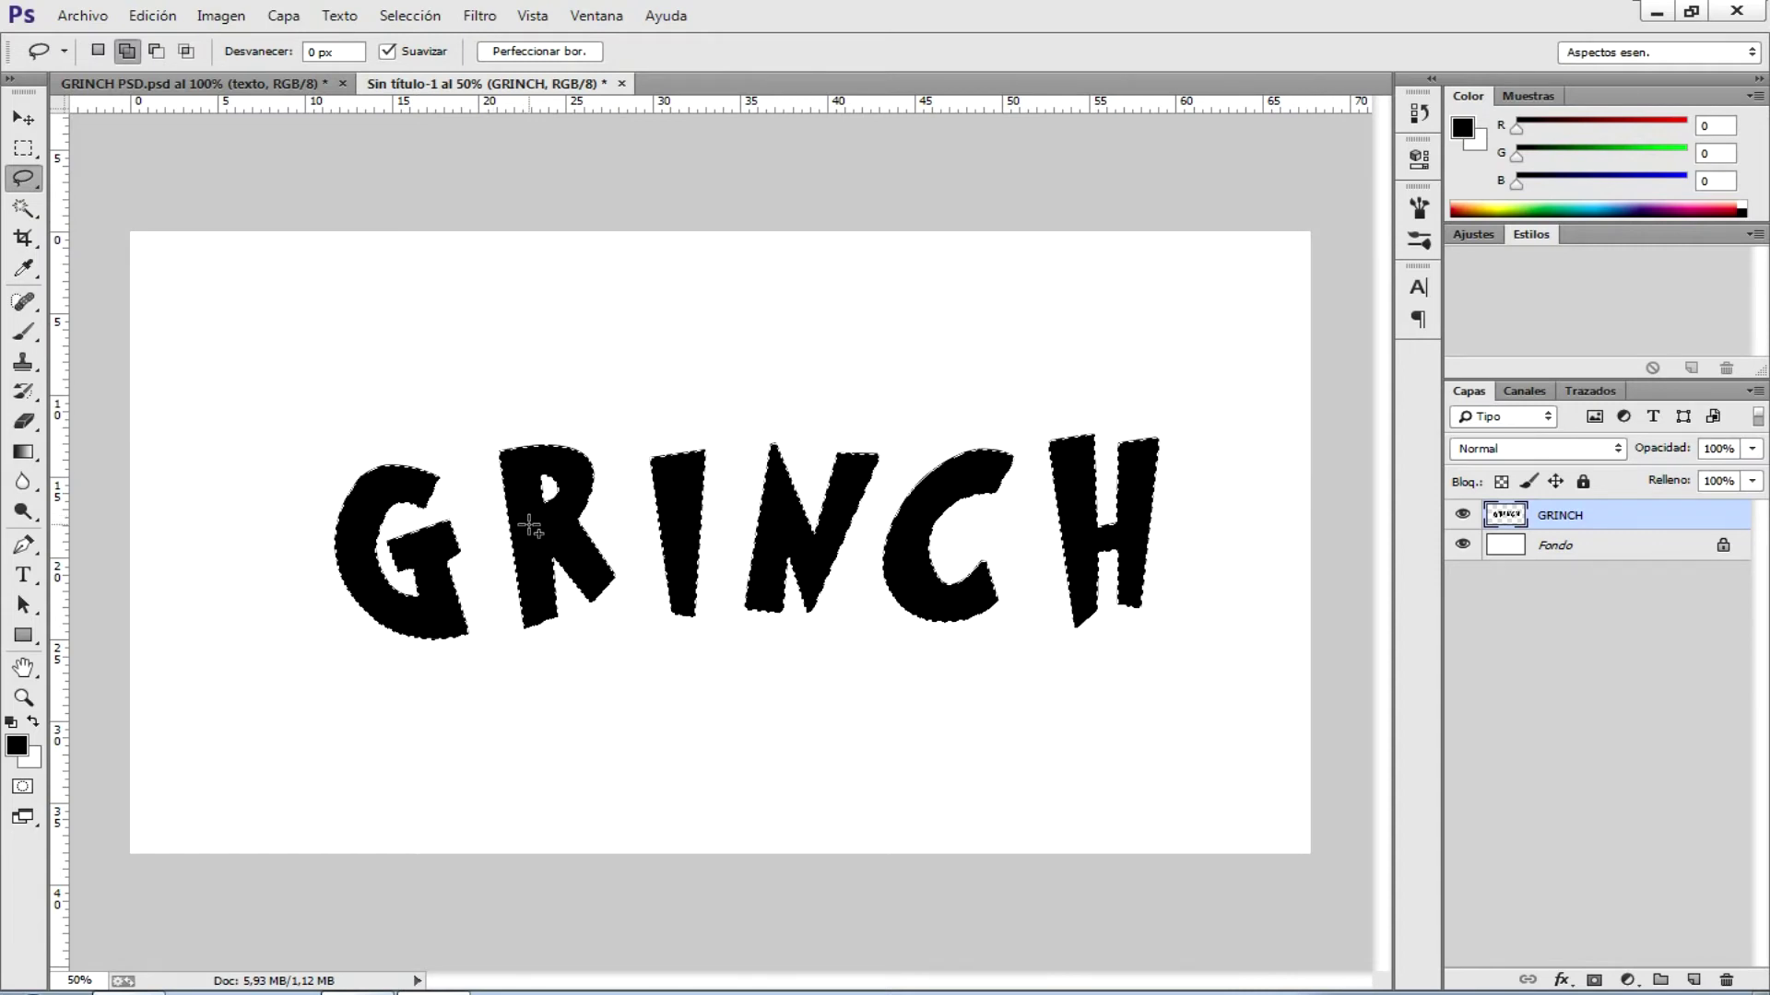
- Convert the GRINCH letter selection into a work path with 1.0 px tolerance
{"action": "right_click", "coordinate": [530, 529]}
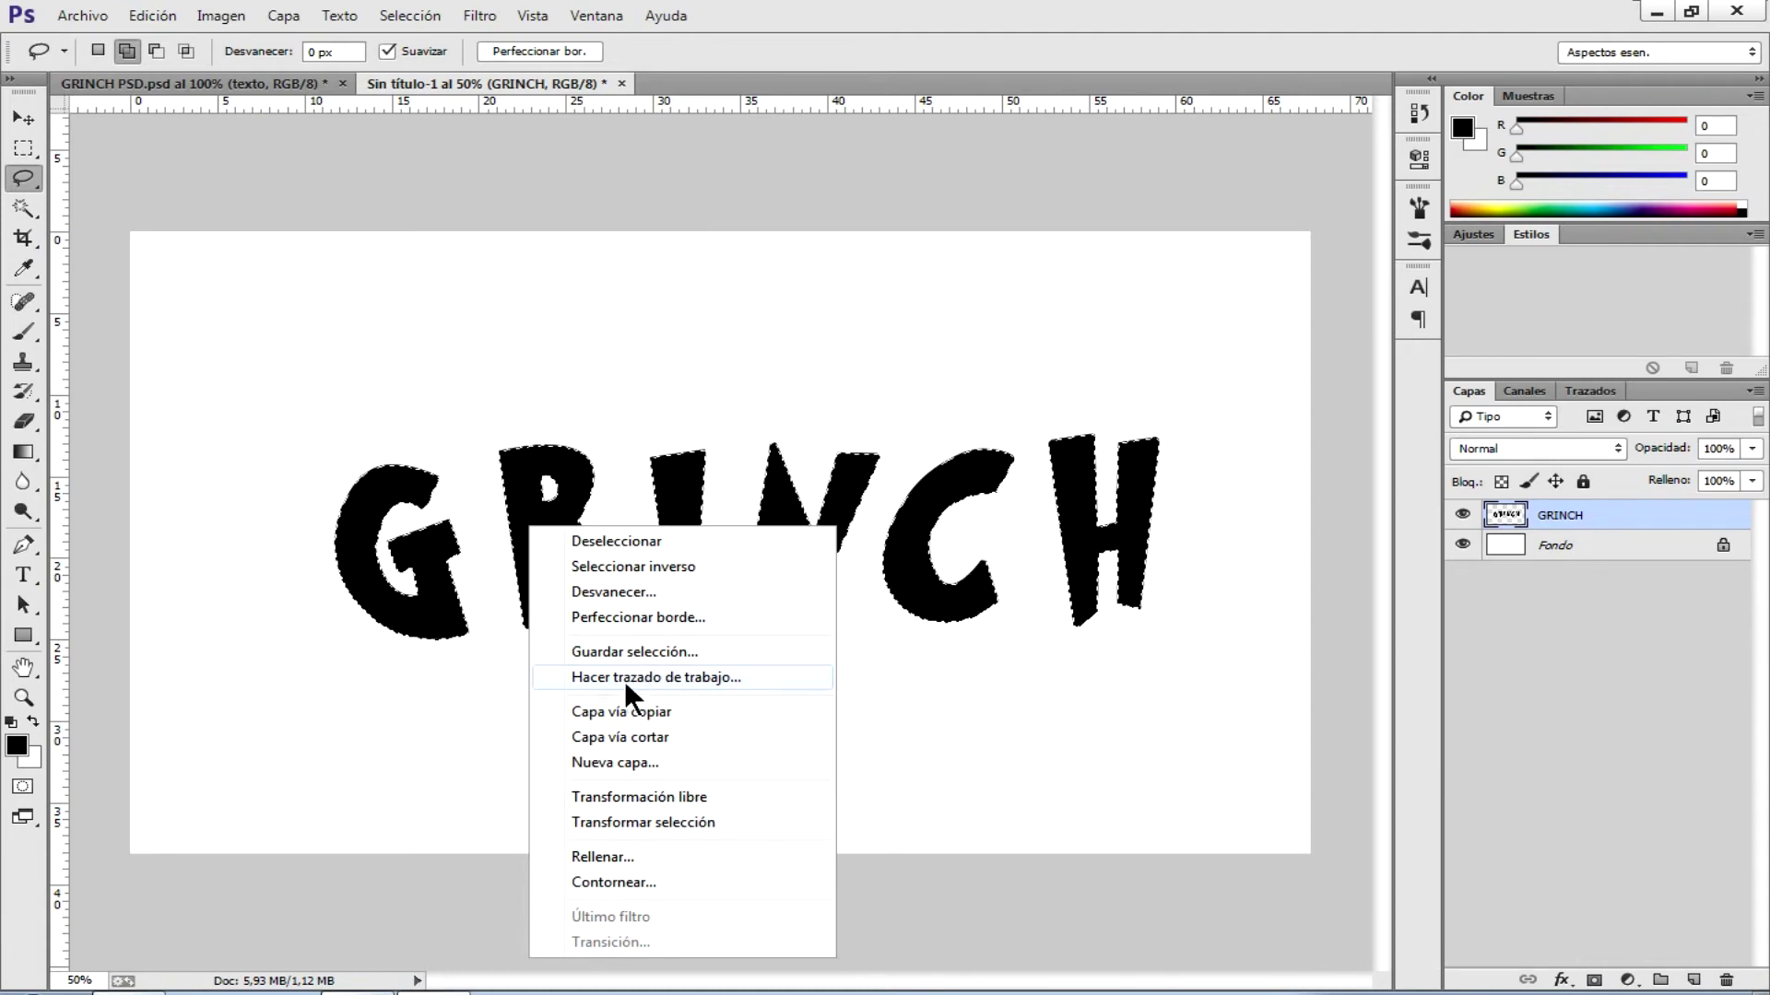
{"action": "left_click", "coordinate": [660, 676]}
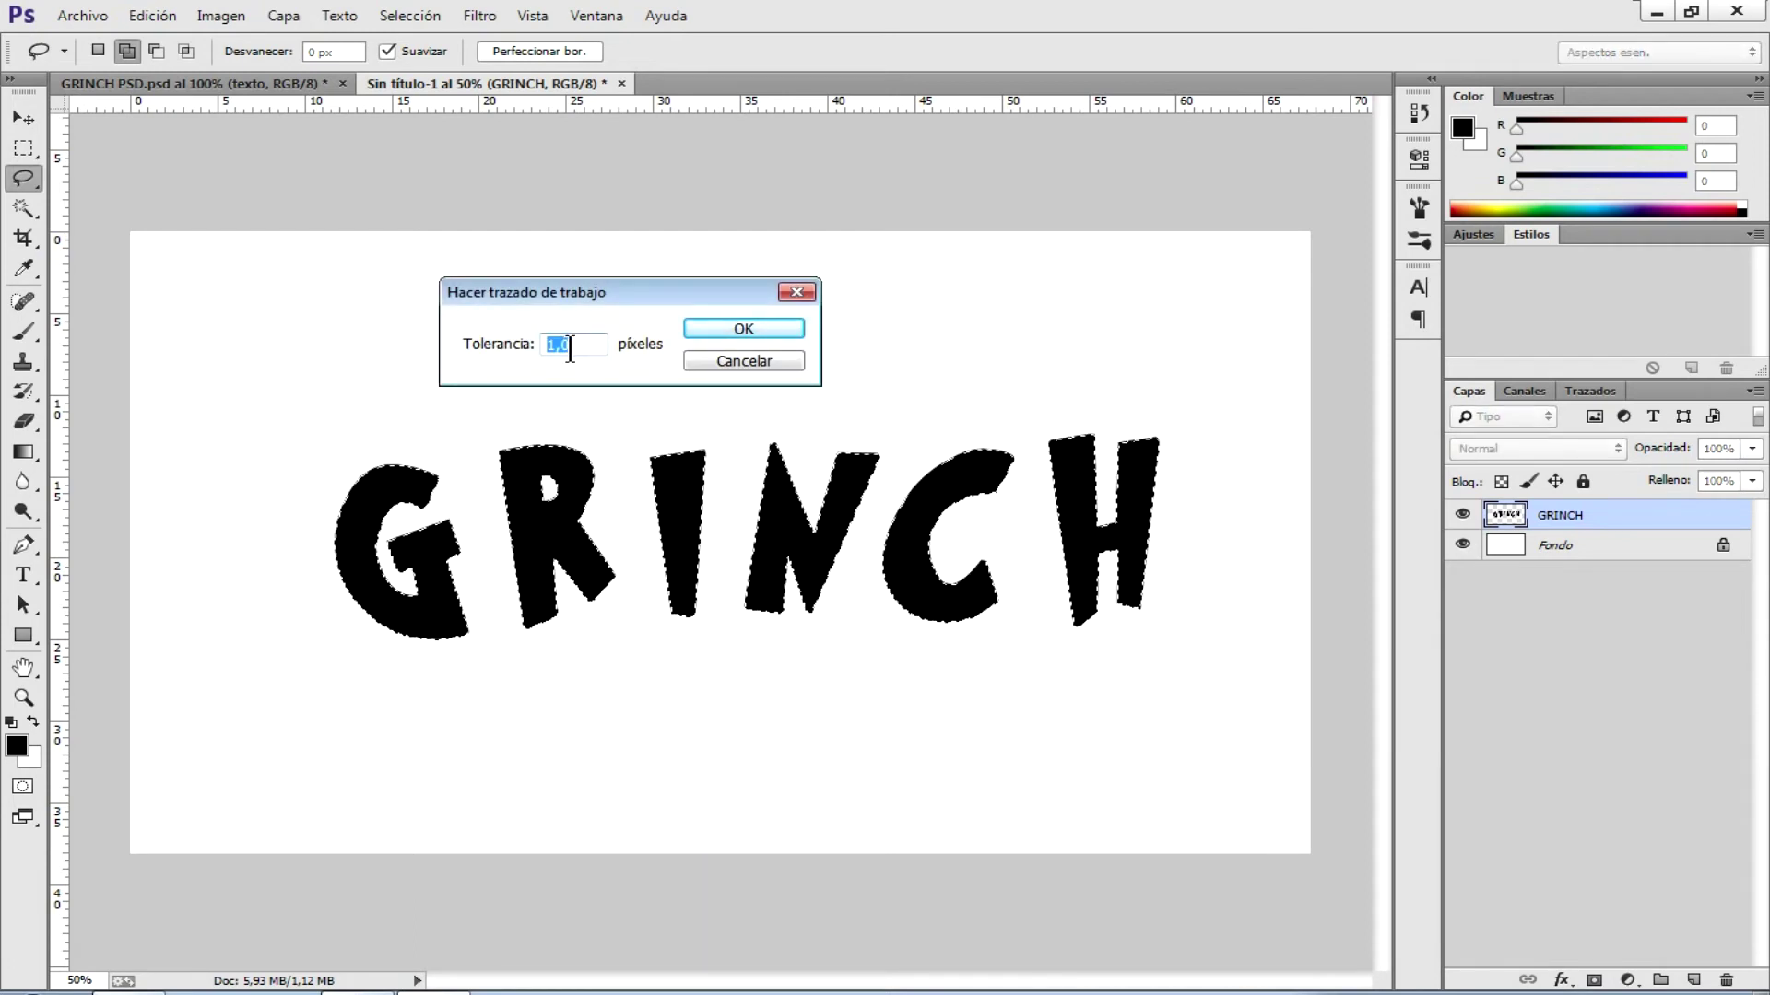
{"action": "left_click", "coordinate": [708, 325]}
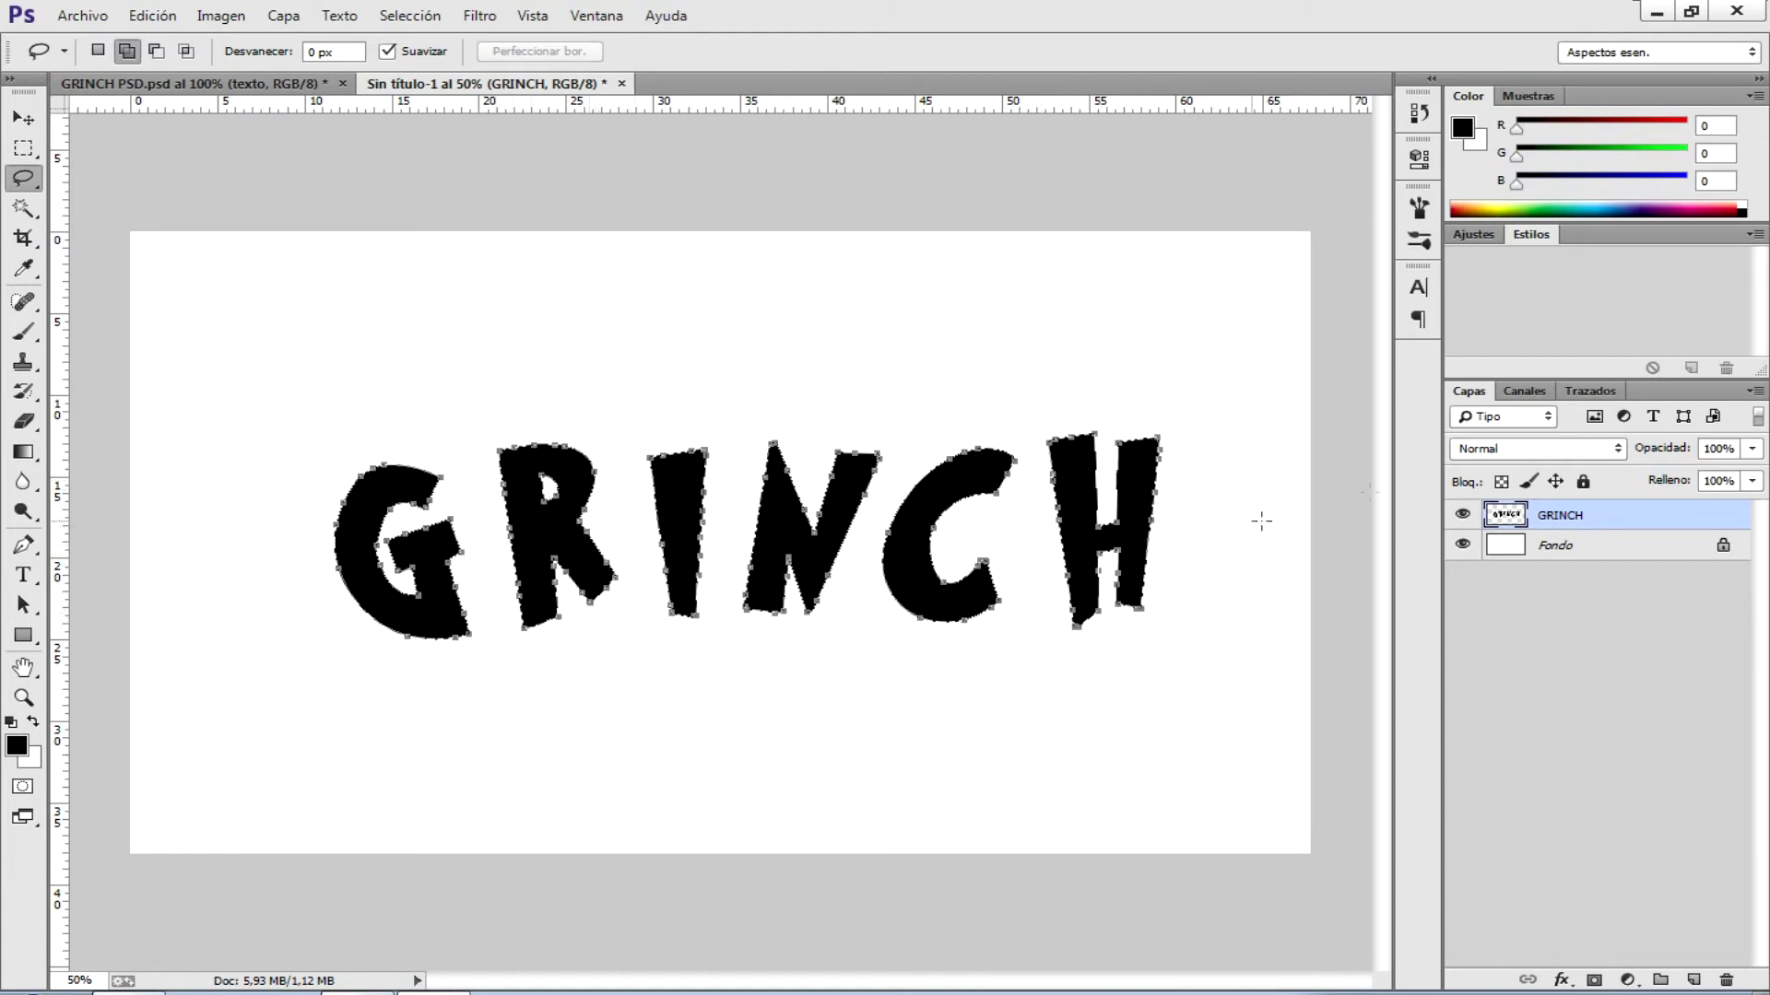
{"action": "left_click", "coordinate": [1585, 388]}
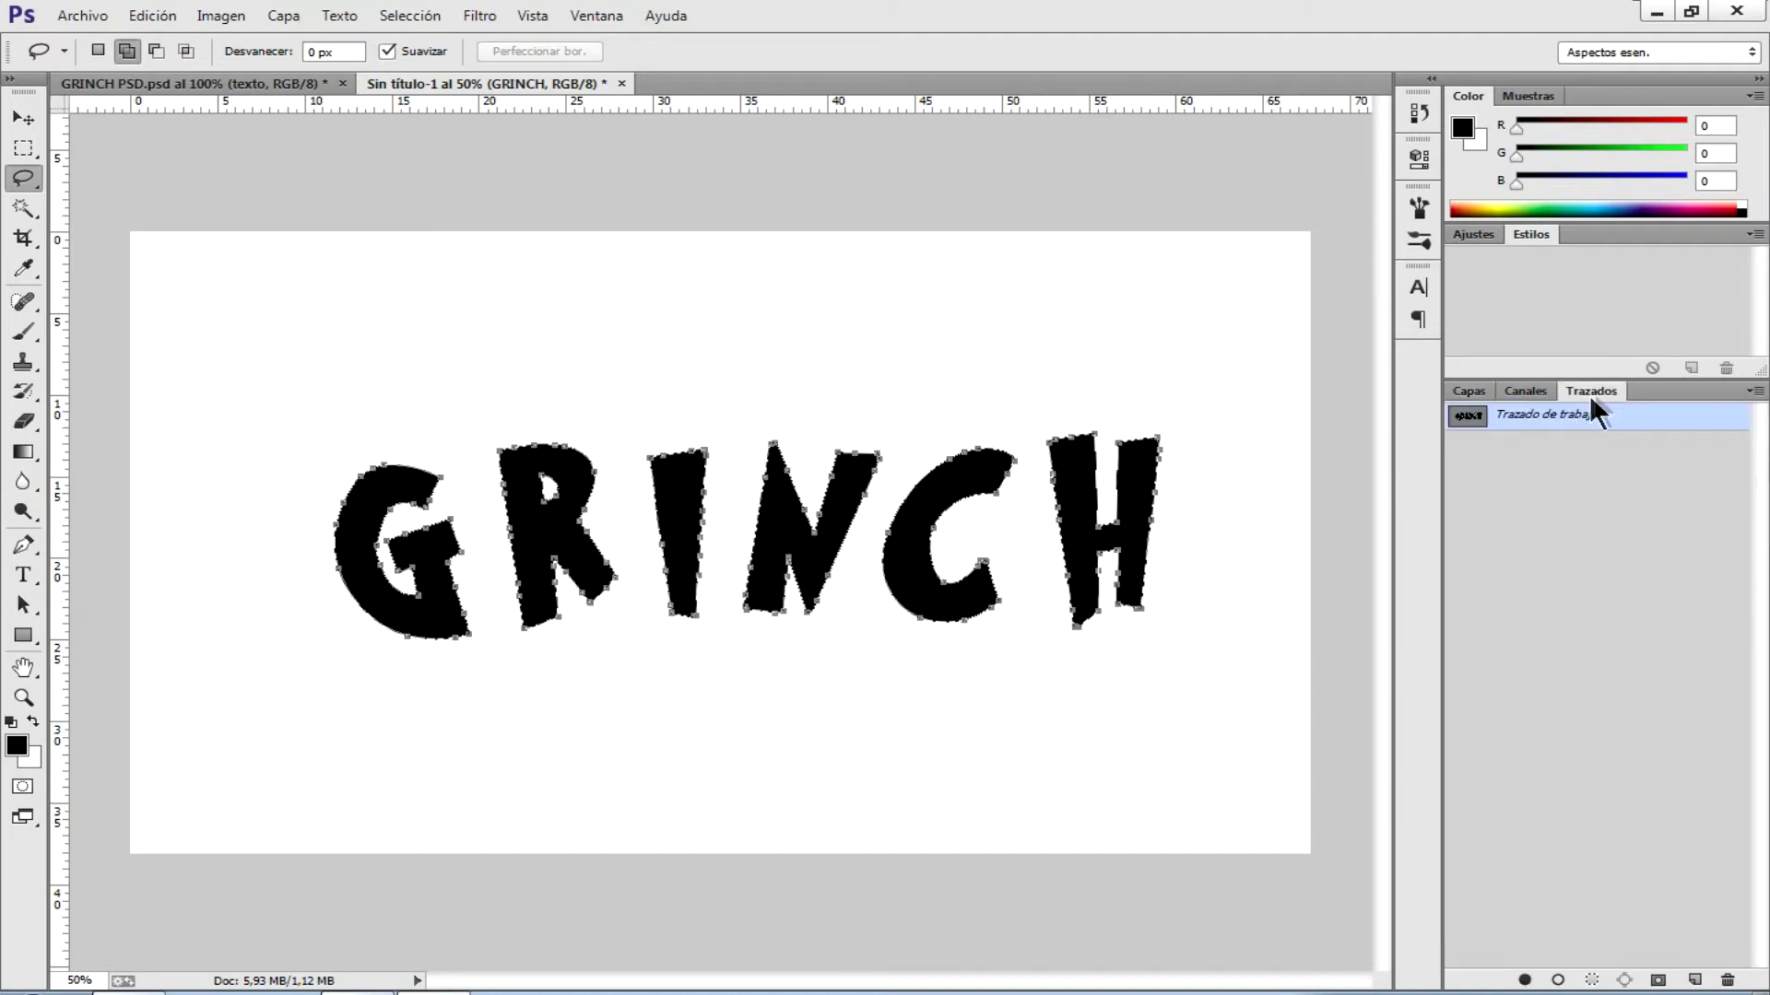
- Stroke the work path with the fur brush (Pincel) to give the letters spiky edges
{"action": "left_click", "coordinate": [1469, 391]}
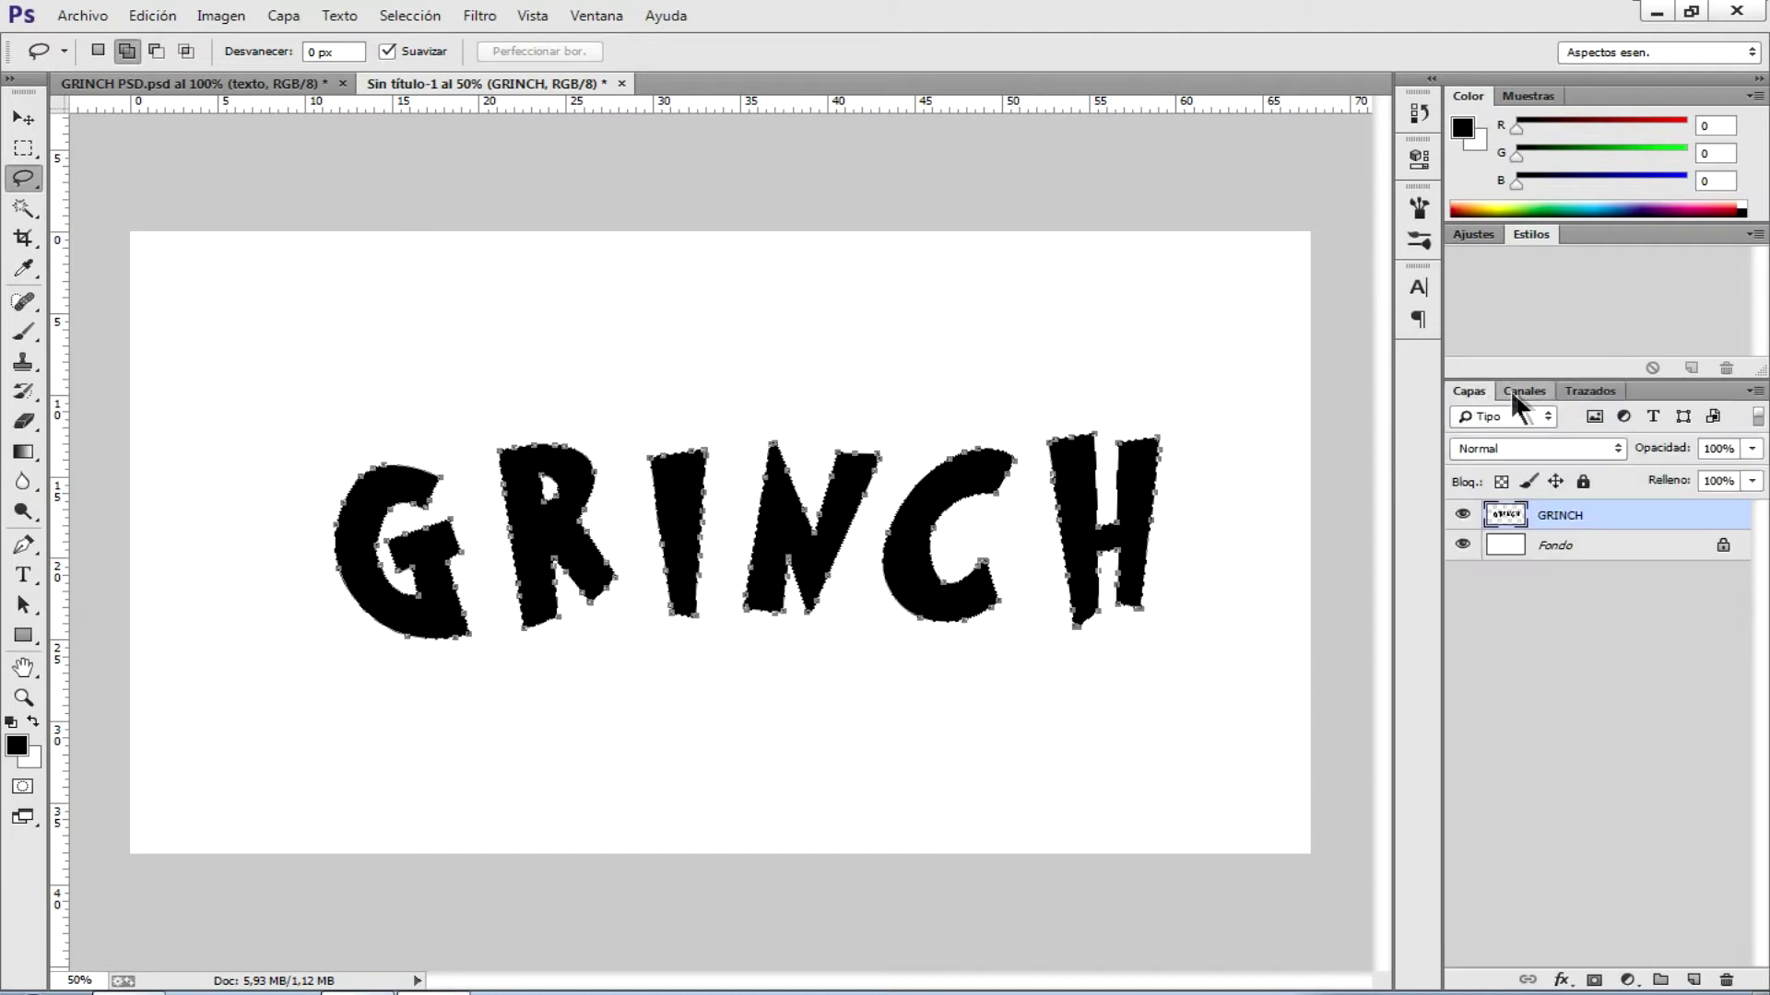
{"action": "left_click", "coordinate": [1519, 390]}
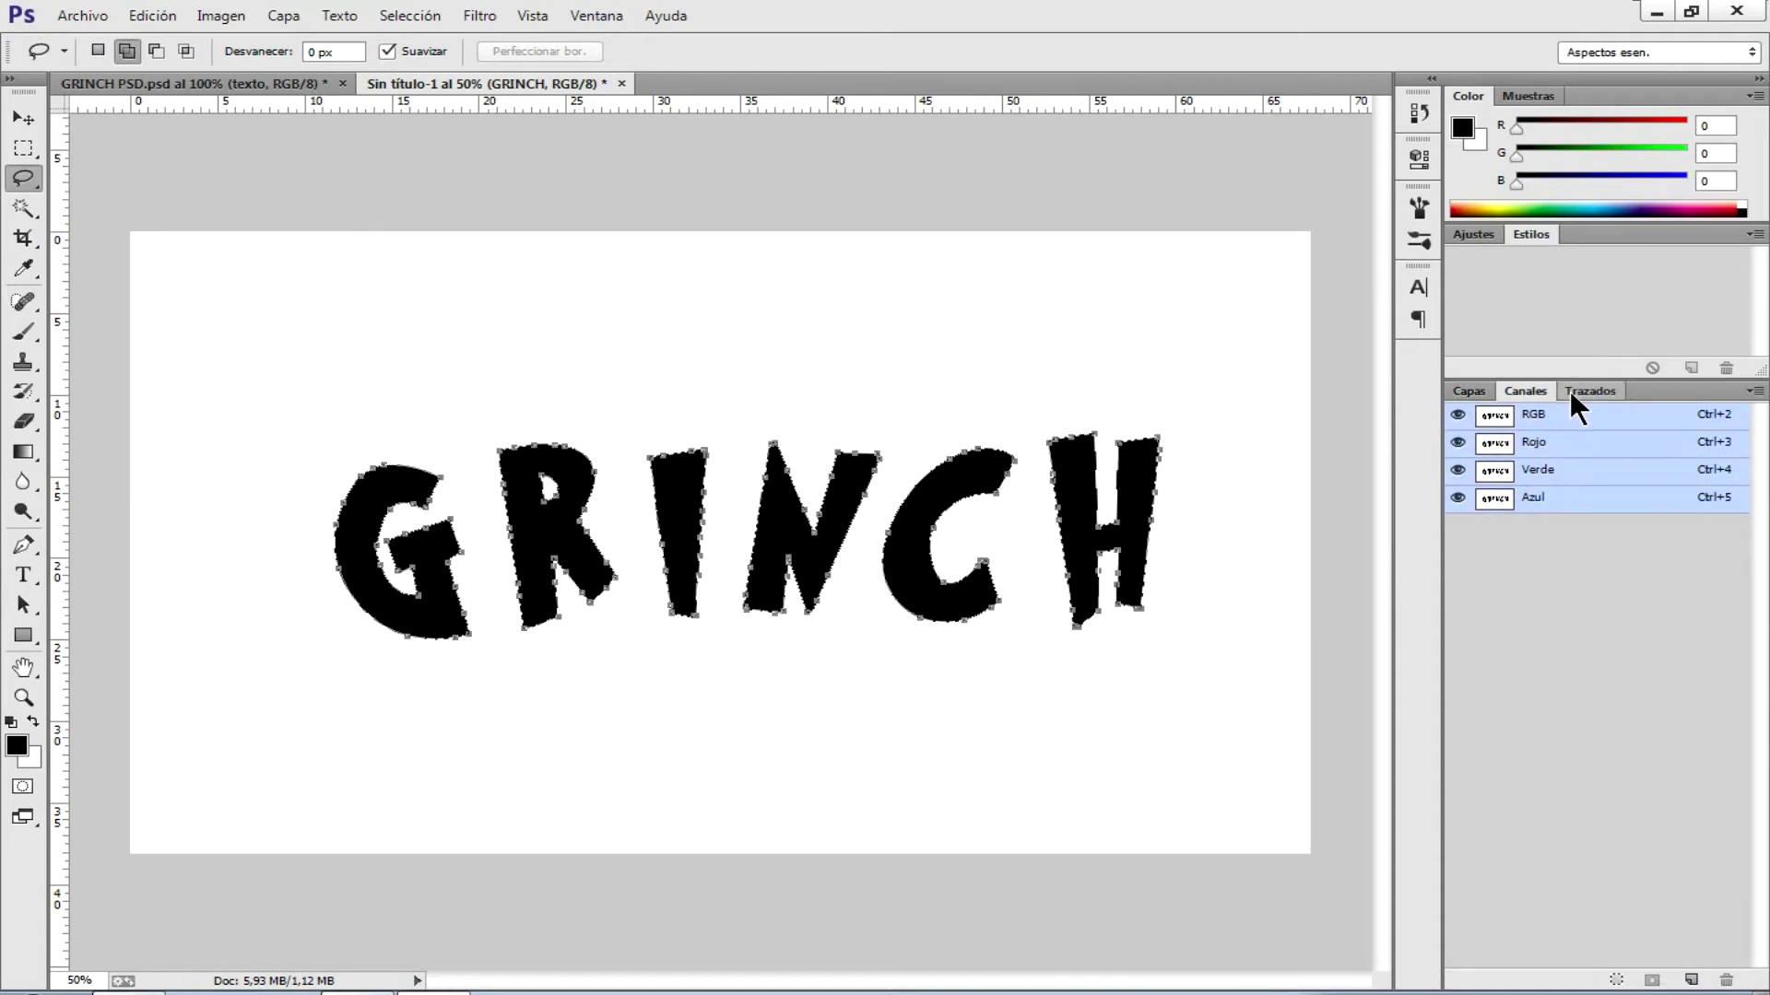
{"action": "left_click", "coordinate": [28, 544]}
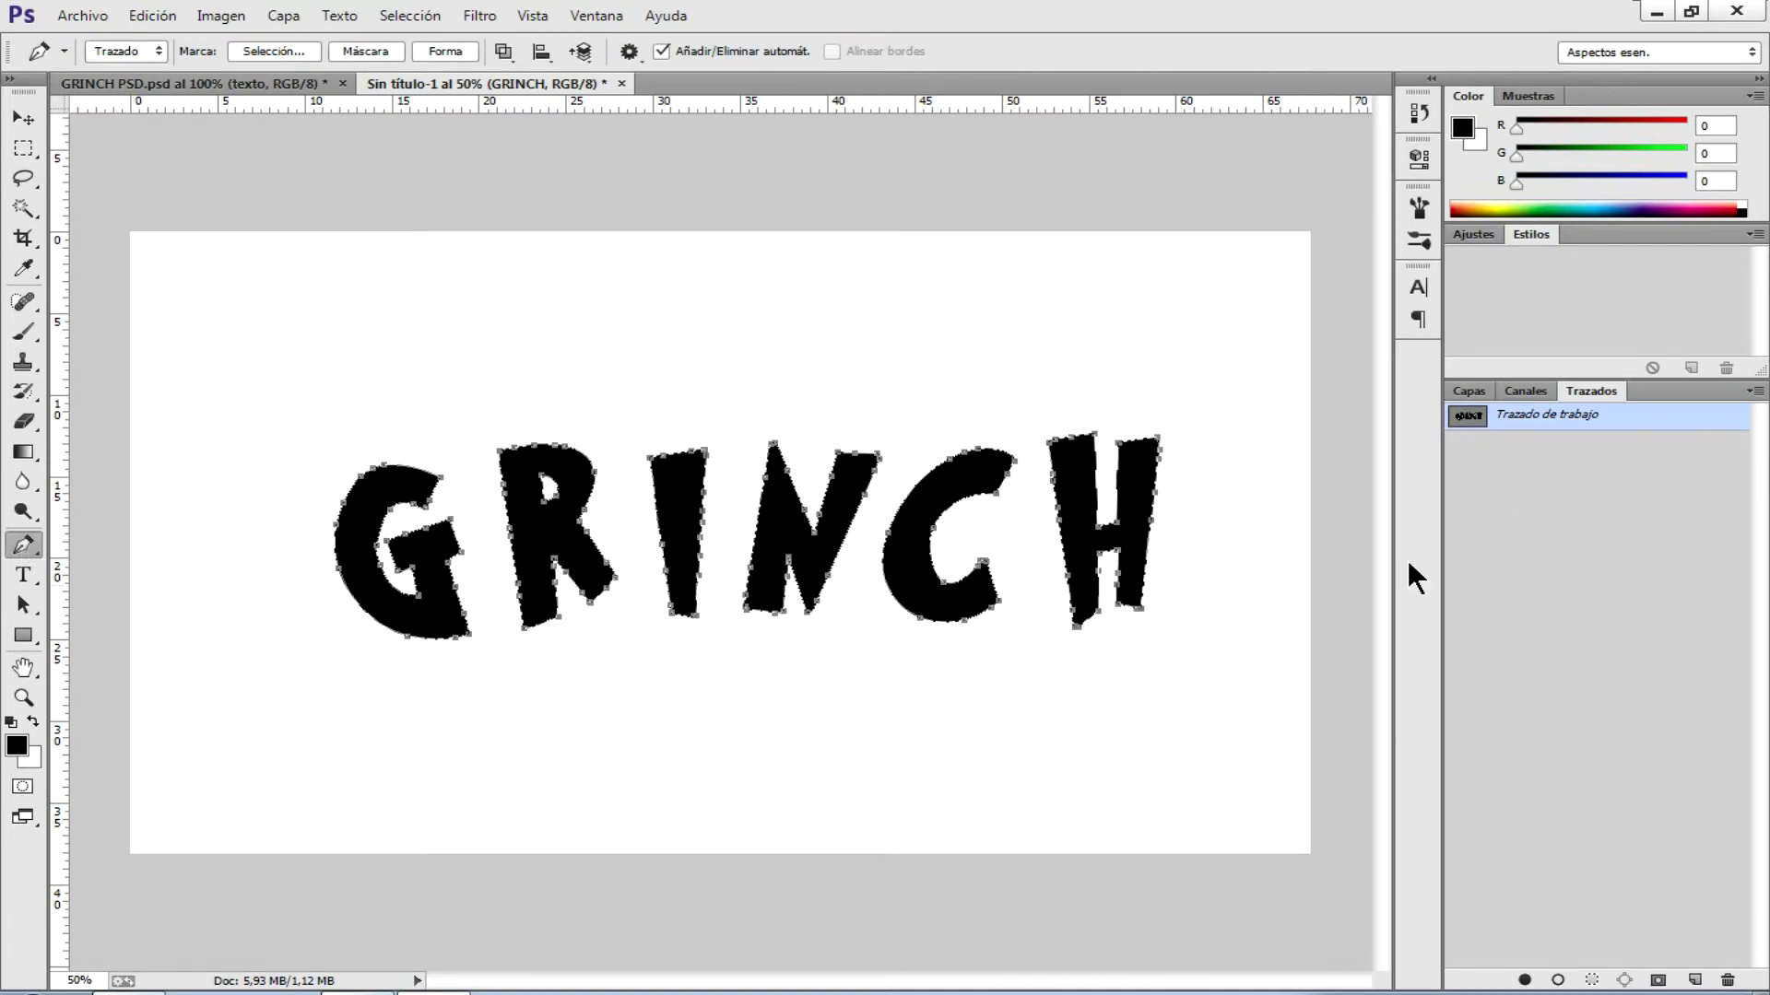
{"action": "right_click", "coordinate": [1608, 421]}
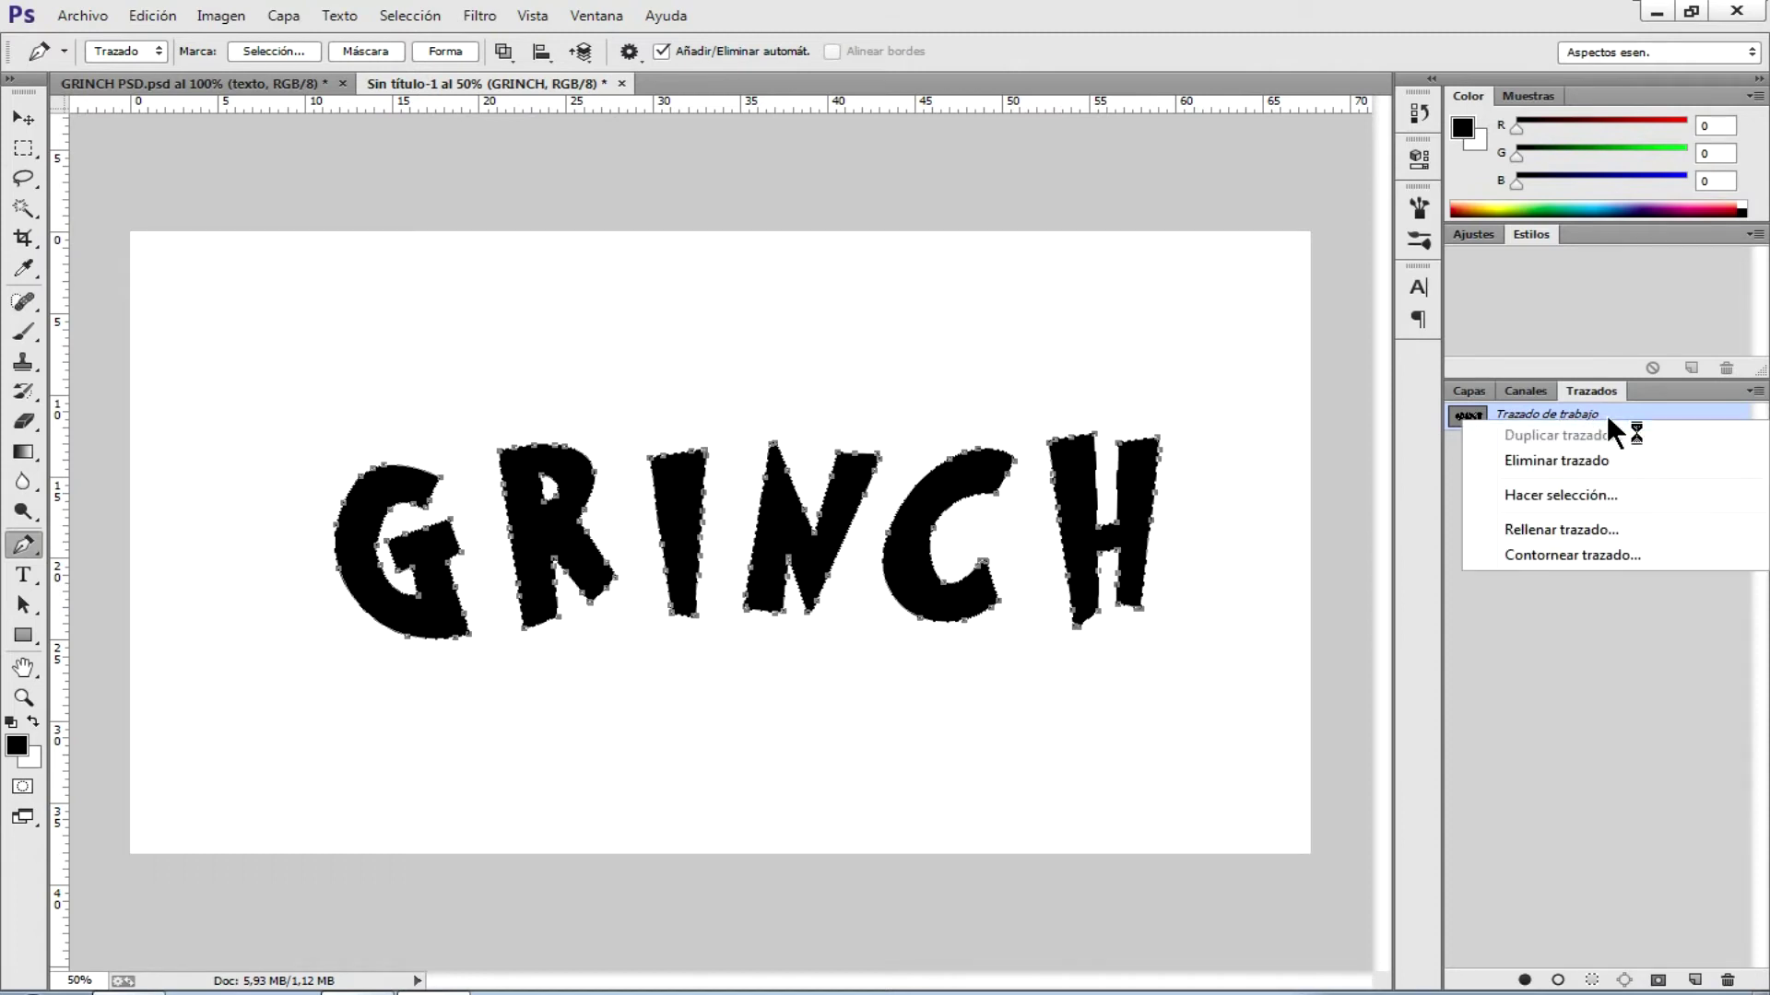
{"action": "left_click", "coordinate": [1578, 555]}
{"action": "left_click", "coordinate": [809, 347]}
{"action": "left_click", "coordinate": [783, 376]}
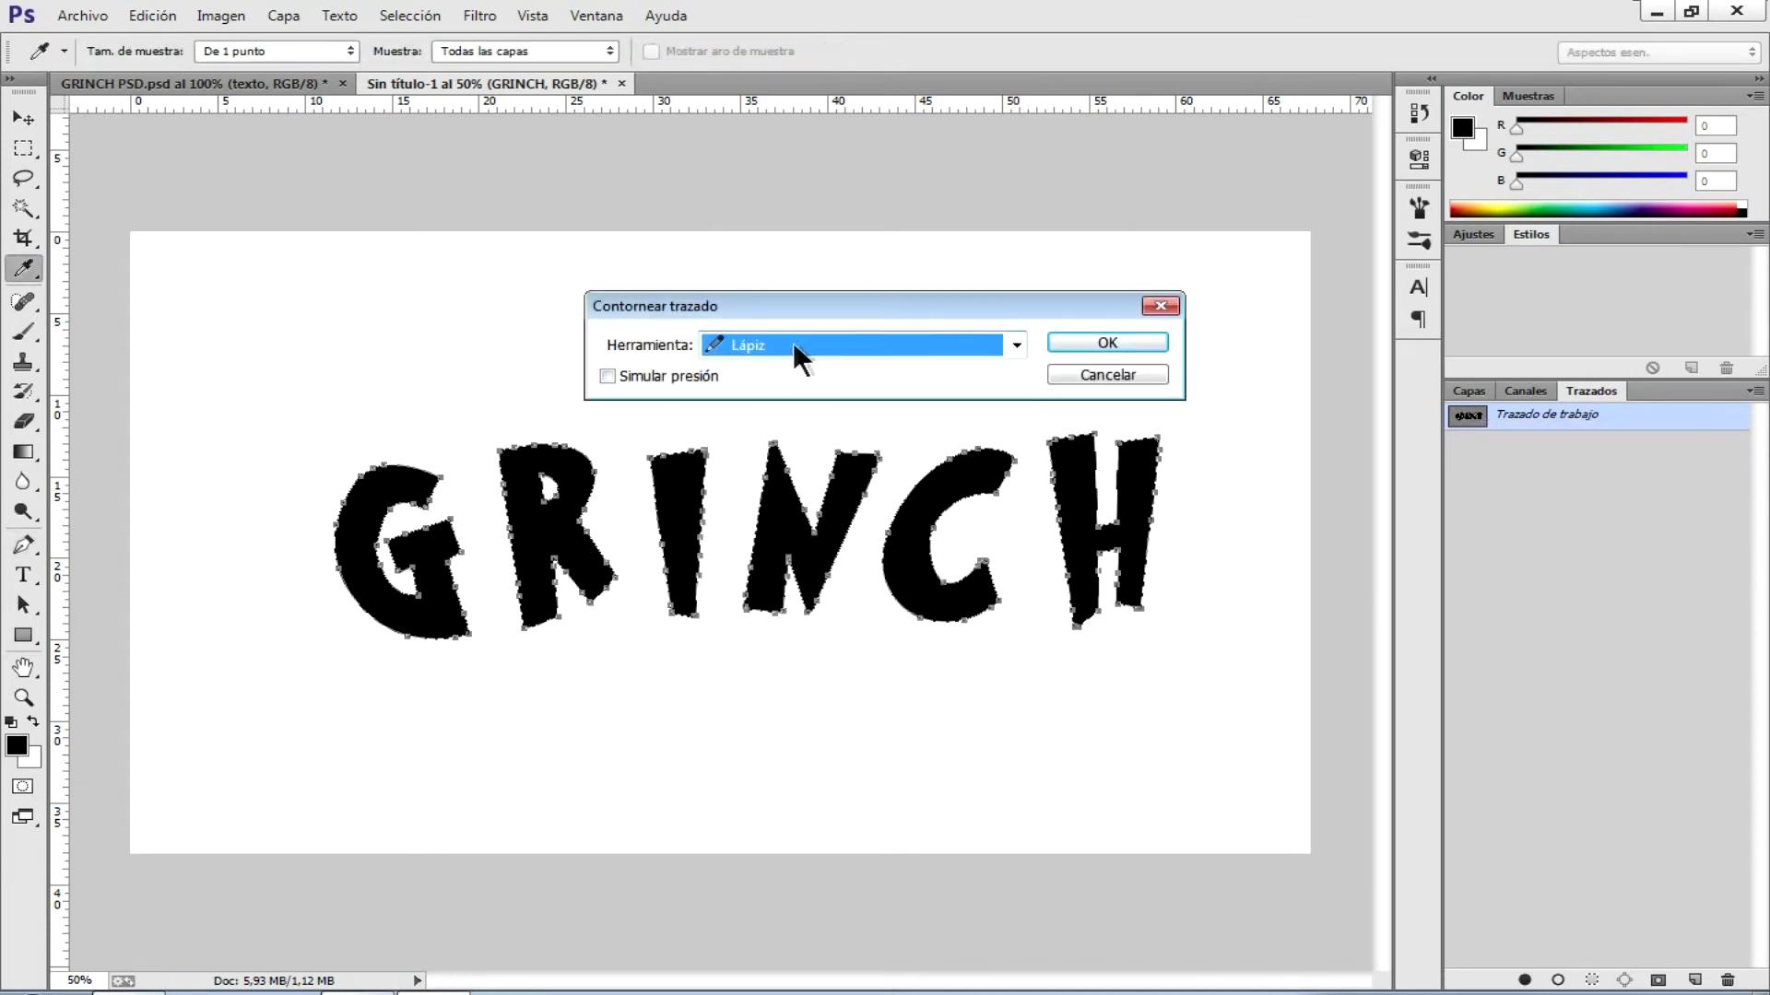
{"action": "left_click", "coordinate": [792, 347]}
{"action": "left_click", "coordinate": [776, 388]}
{"action": "left_click", "coordinate": [1120, 339]}
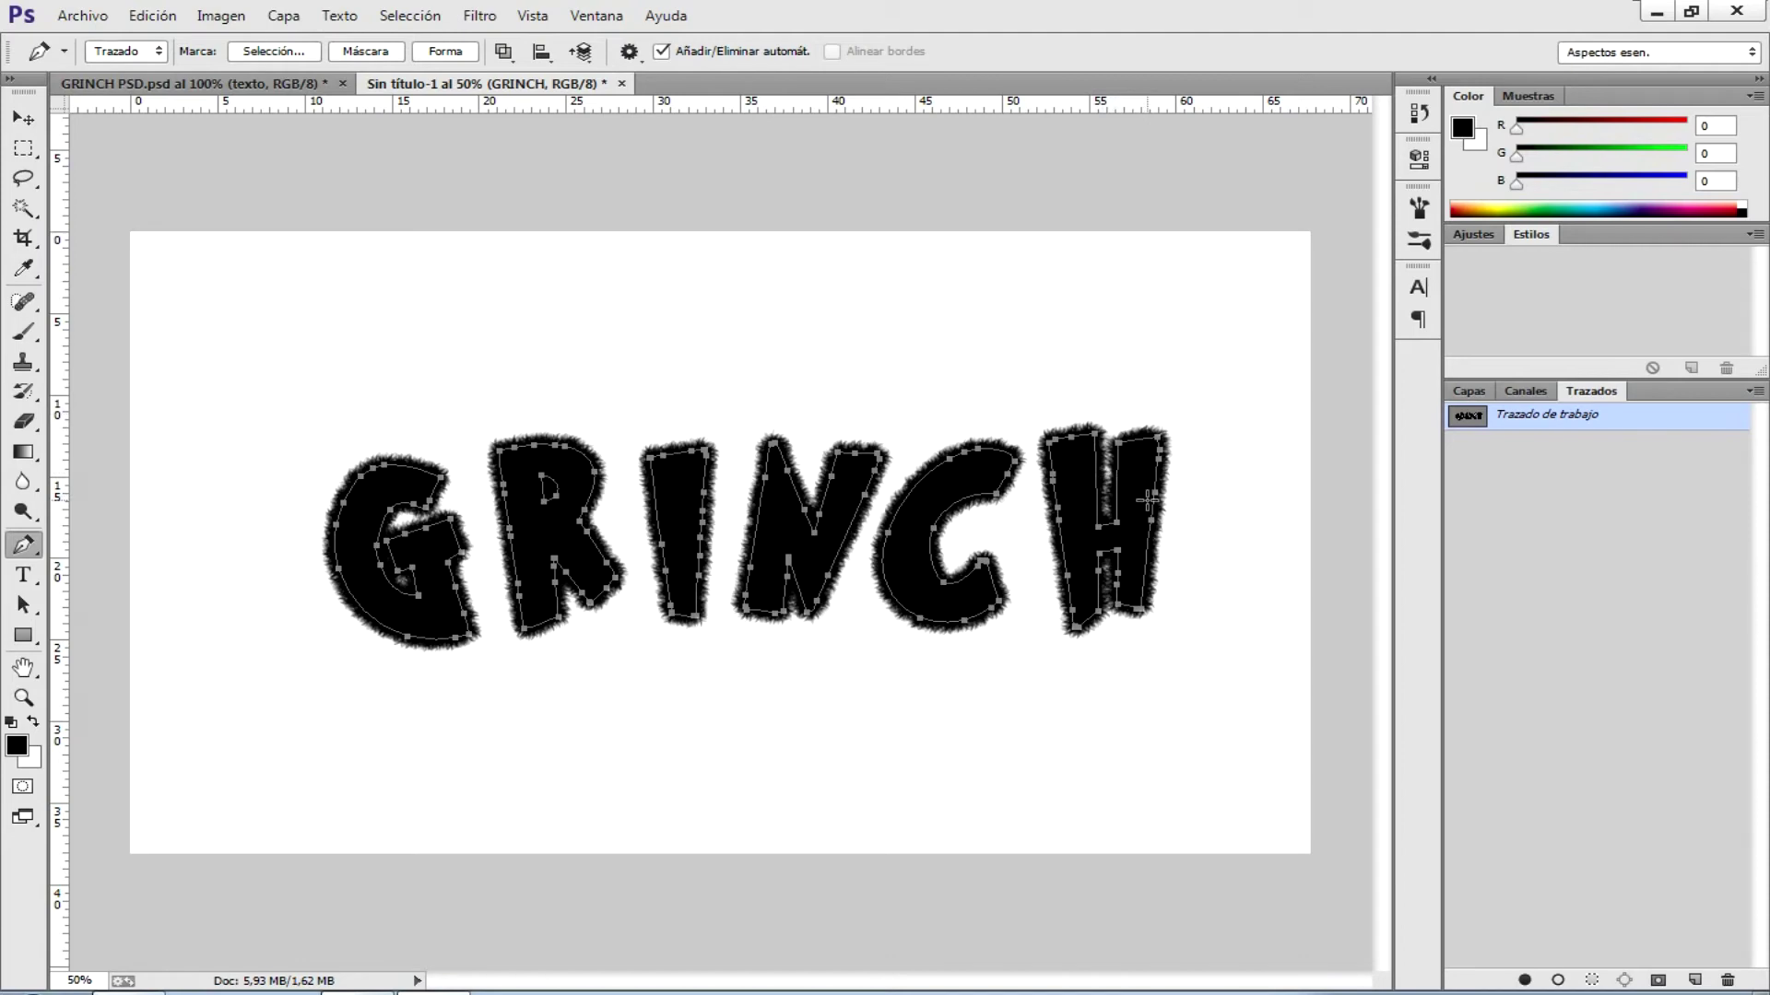
- Zoom to 100% to inspect the furry letters and delete the work path
{"action": "key", "text": "ctrl+plus"}
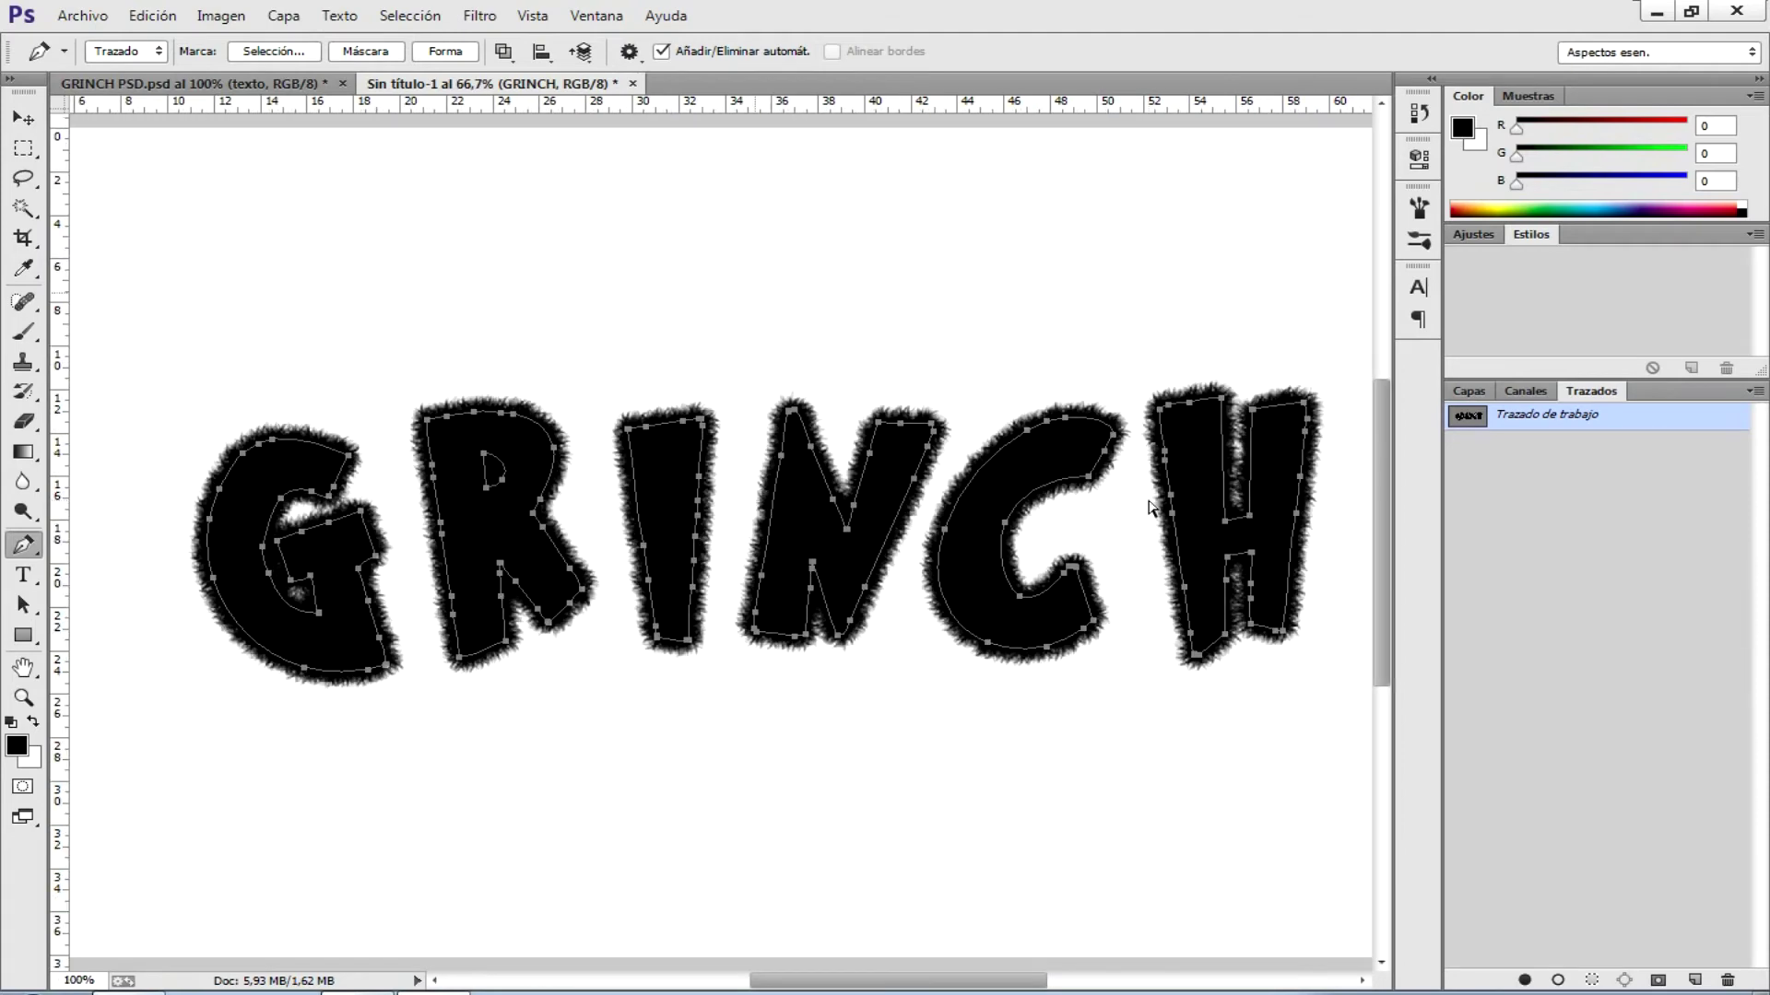
{"action": "key", "text": "ctrl+plus"}
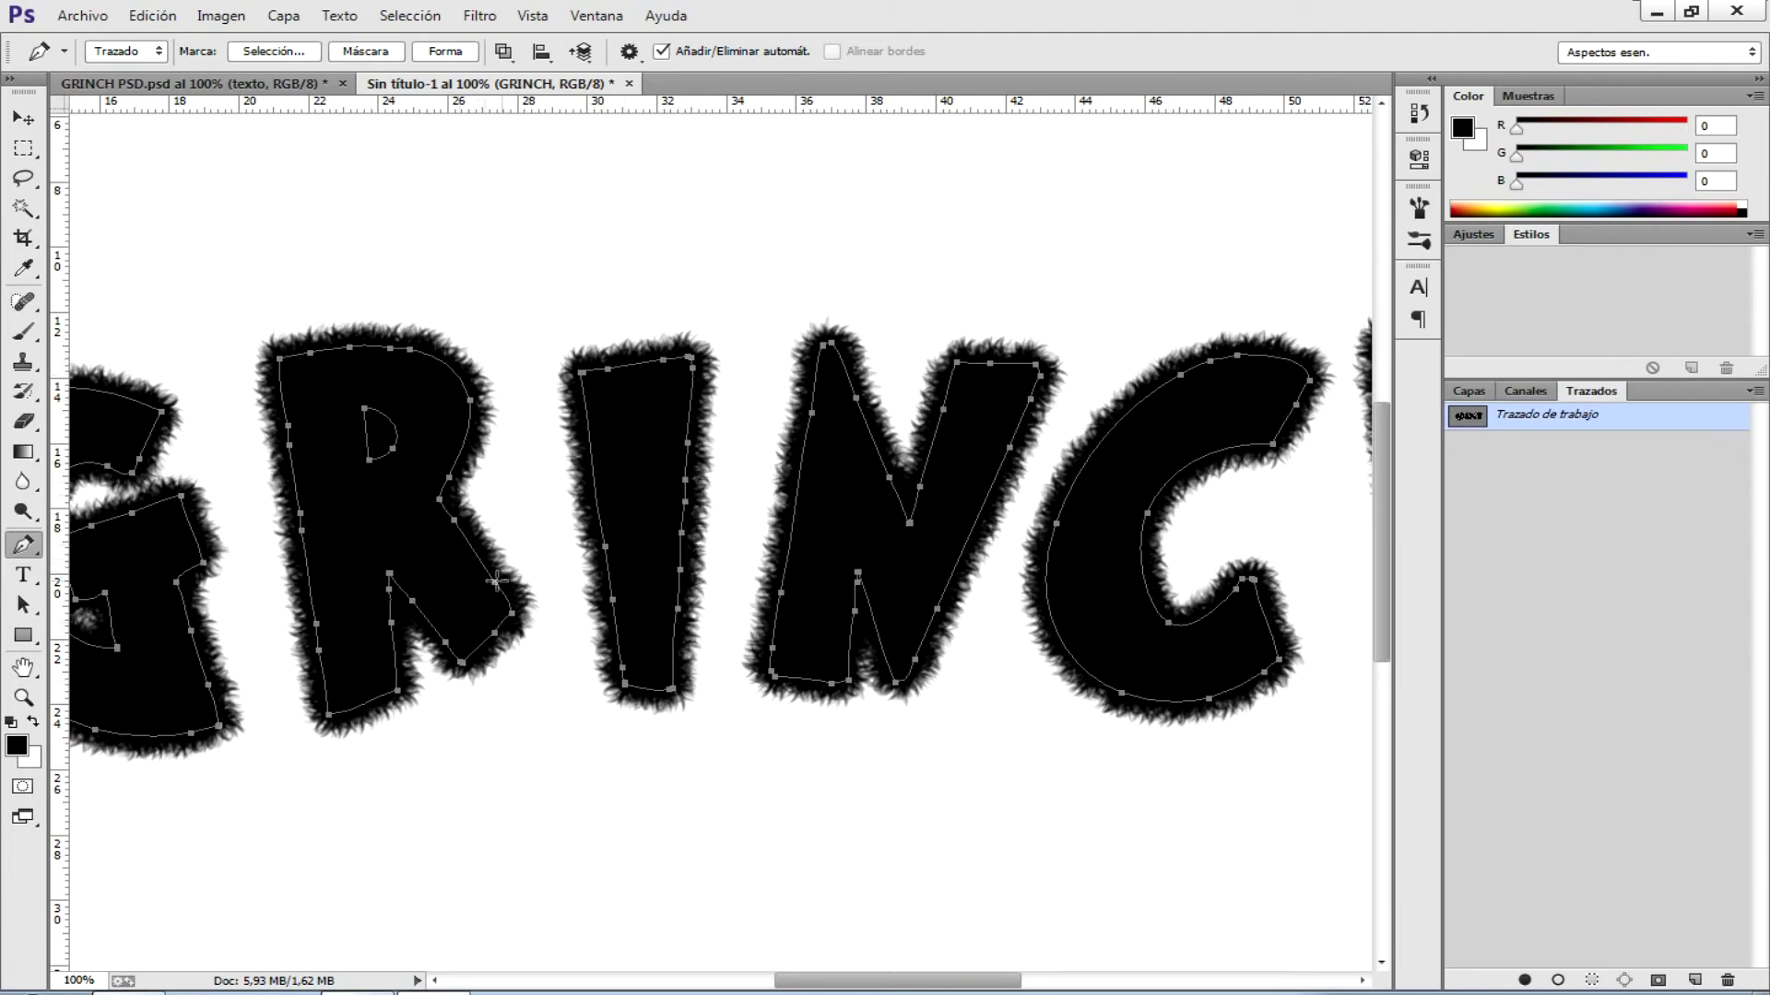
{"action": "right_click", "coordinate": [1576, 416]}
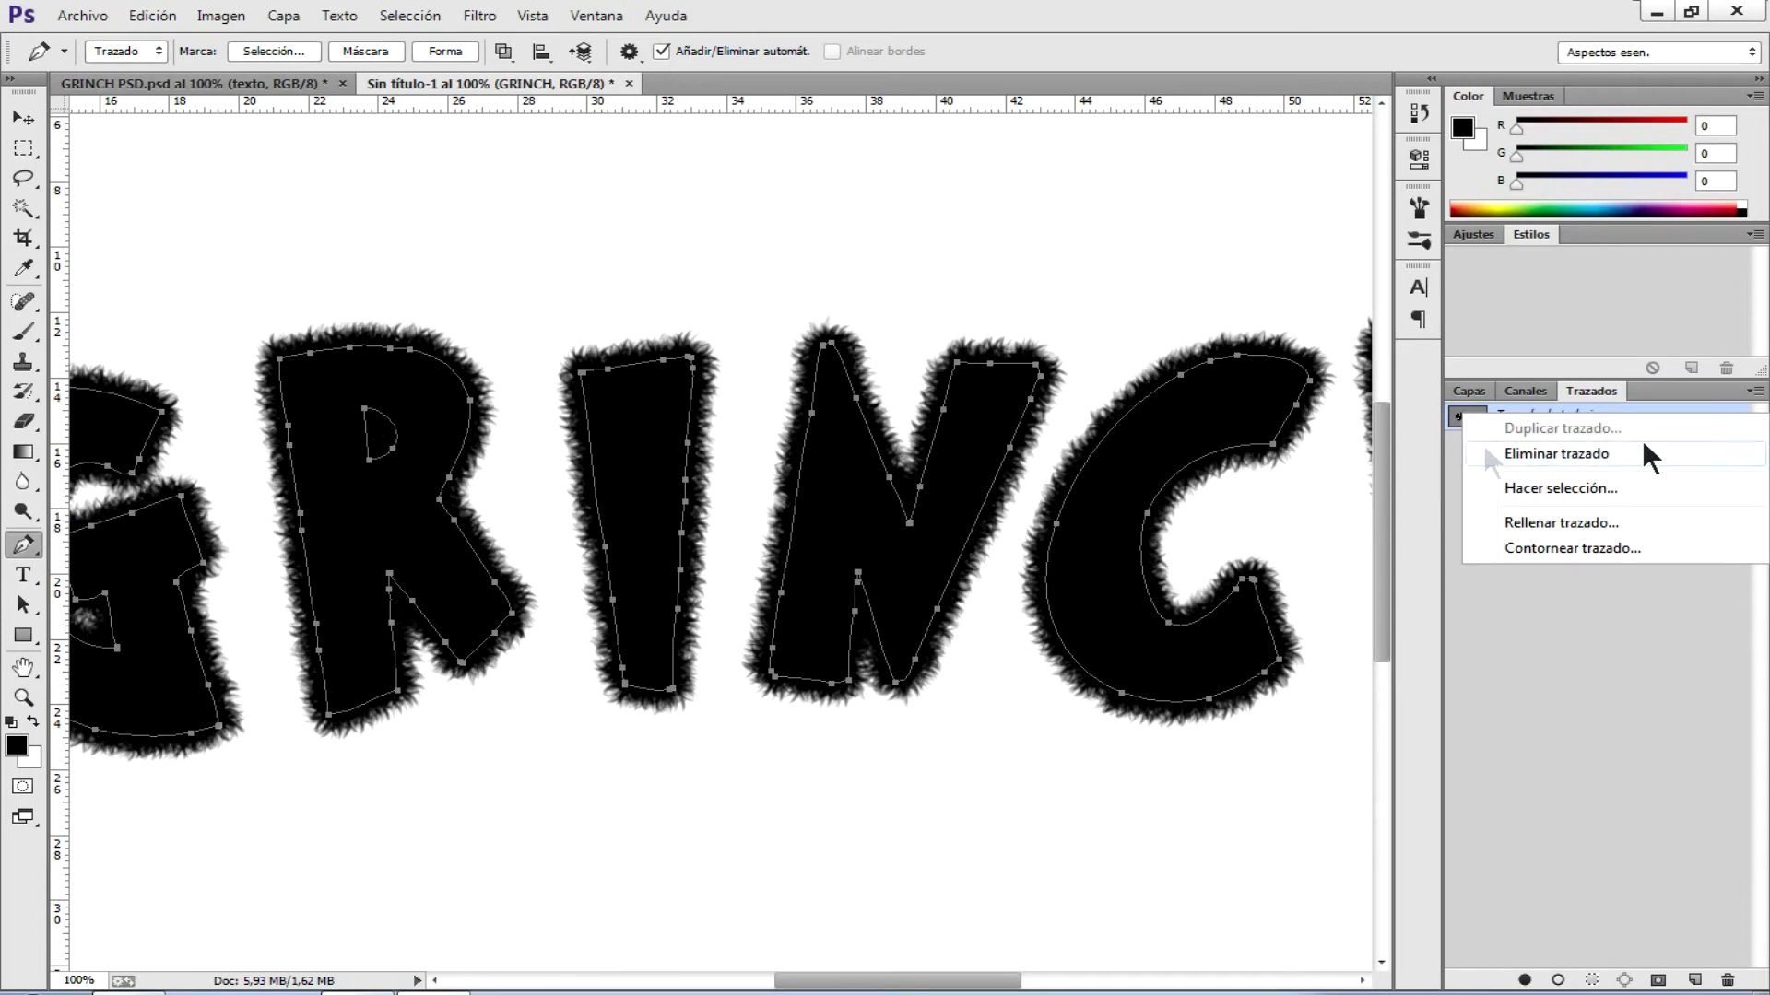
{"action": "left_click", "coordinate": [1579, 451]}
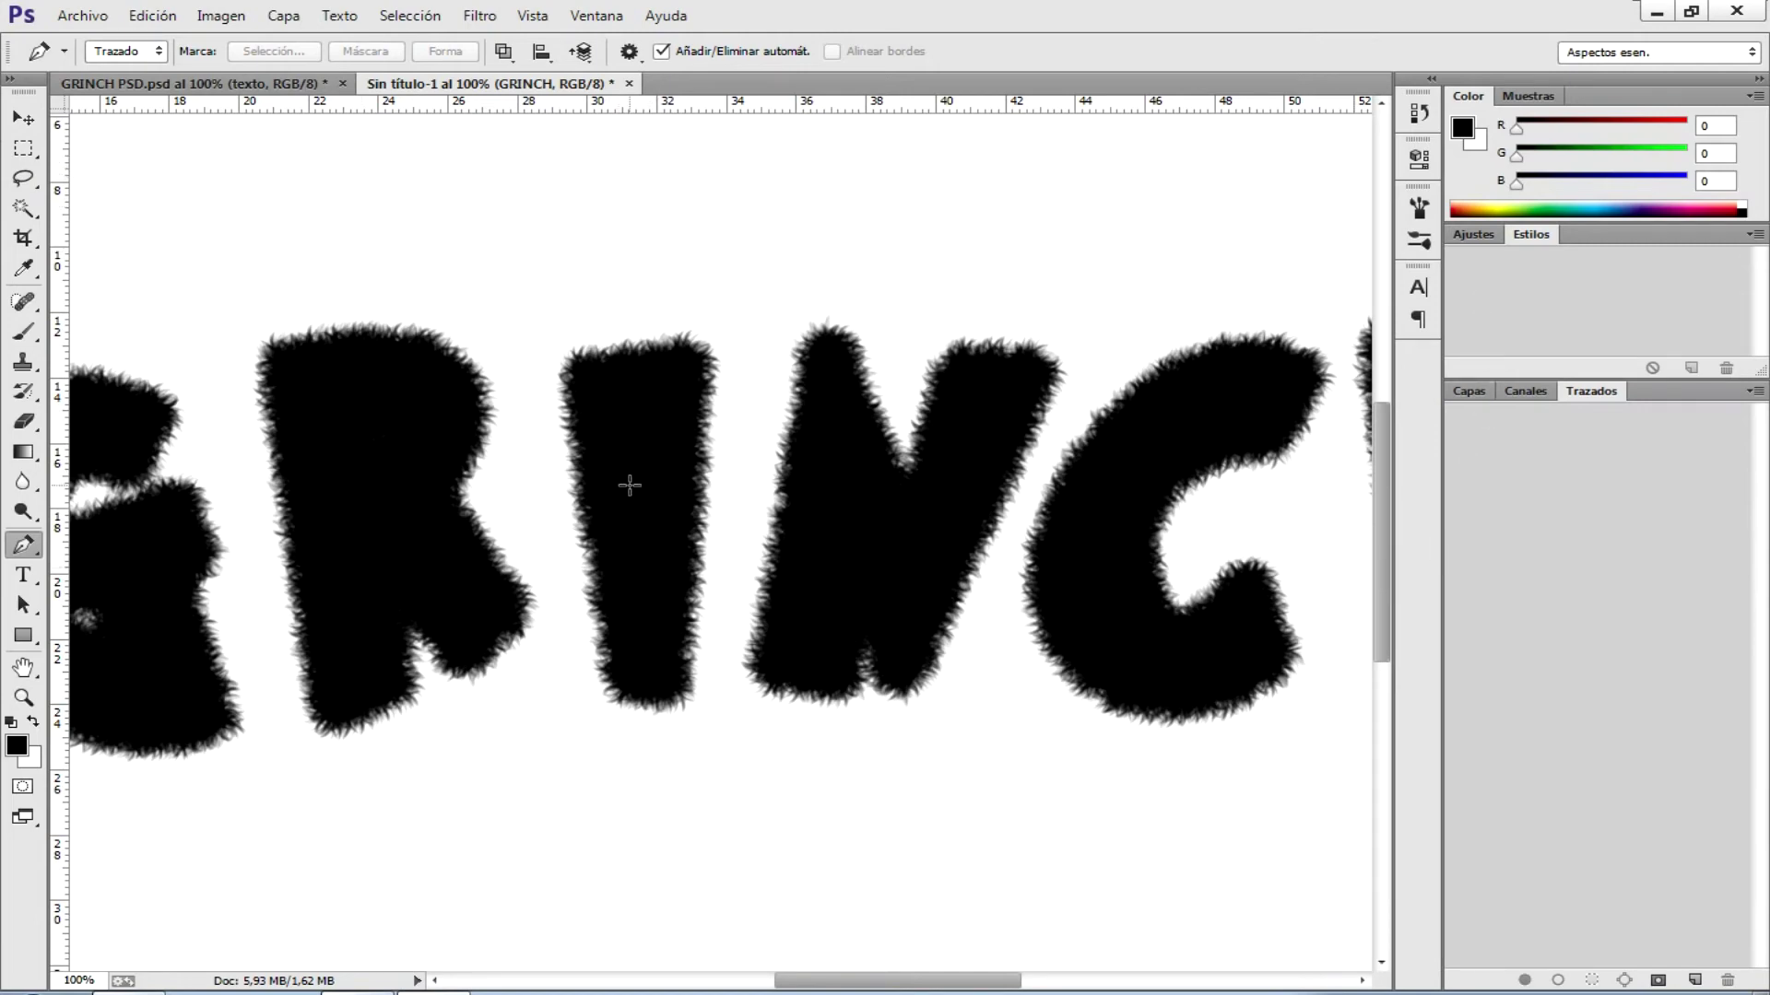
{"action": "left_click", "coordinate": [18, 120]}
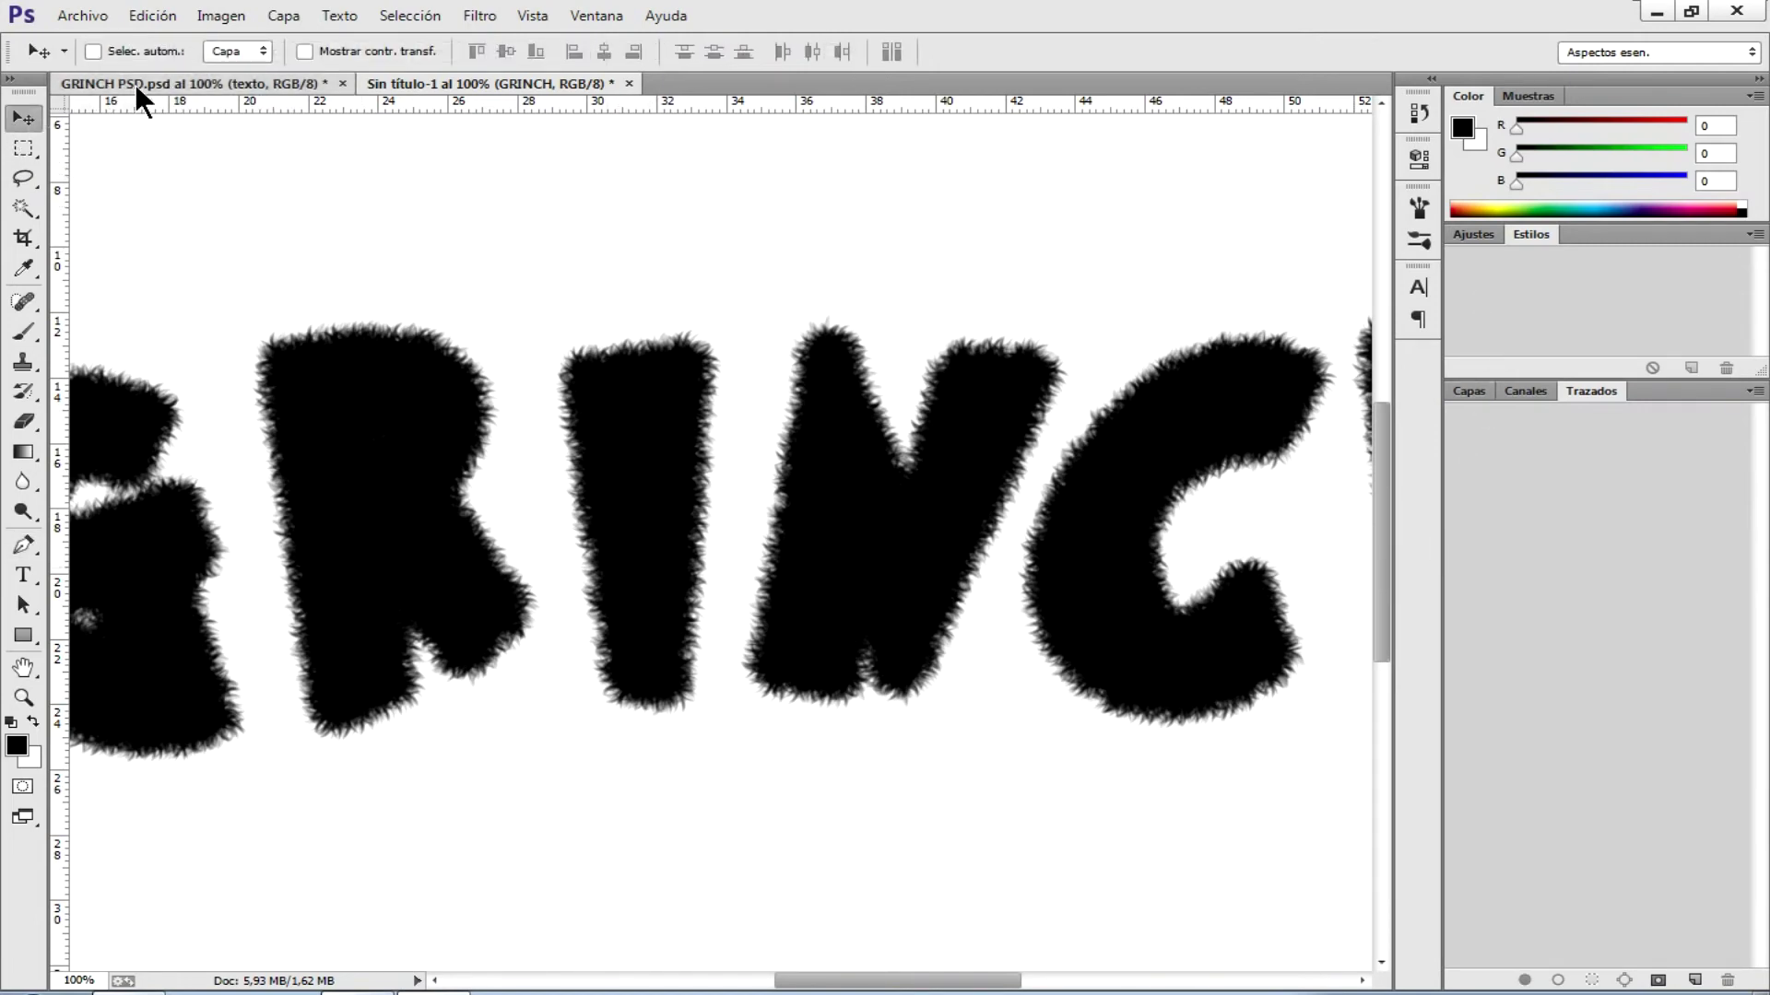
{"action": "left_click", "coordinate": [135, 83]}
{"action": "left_click_drag", "start_coordinate": [908, 982], "coordinate": [1002, 982]}
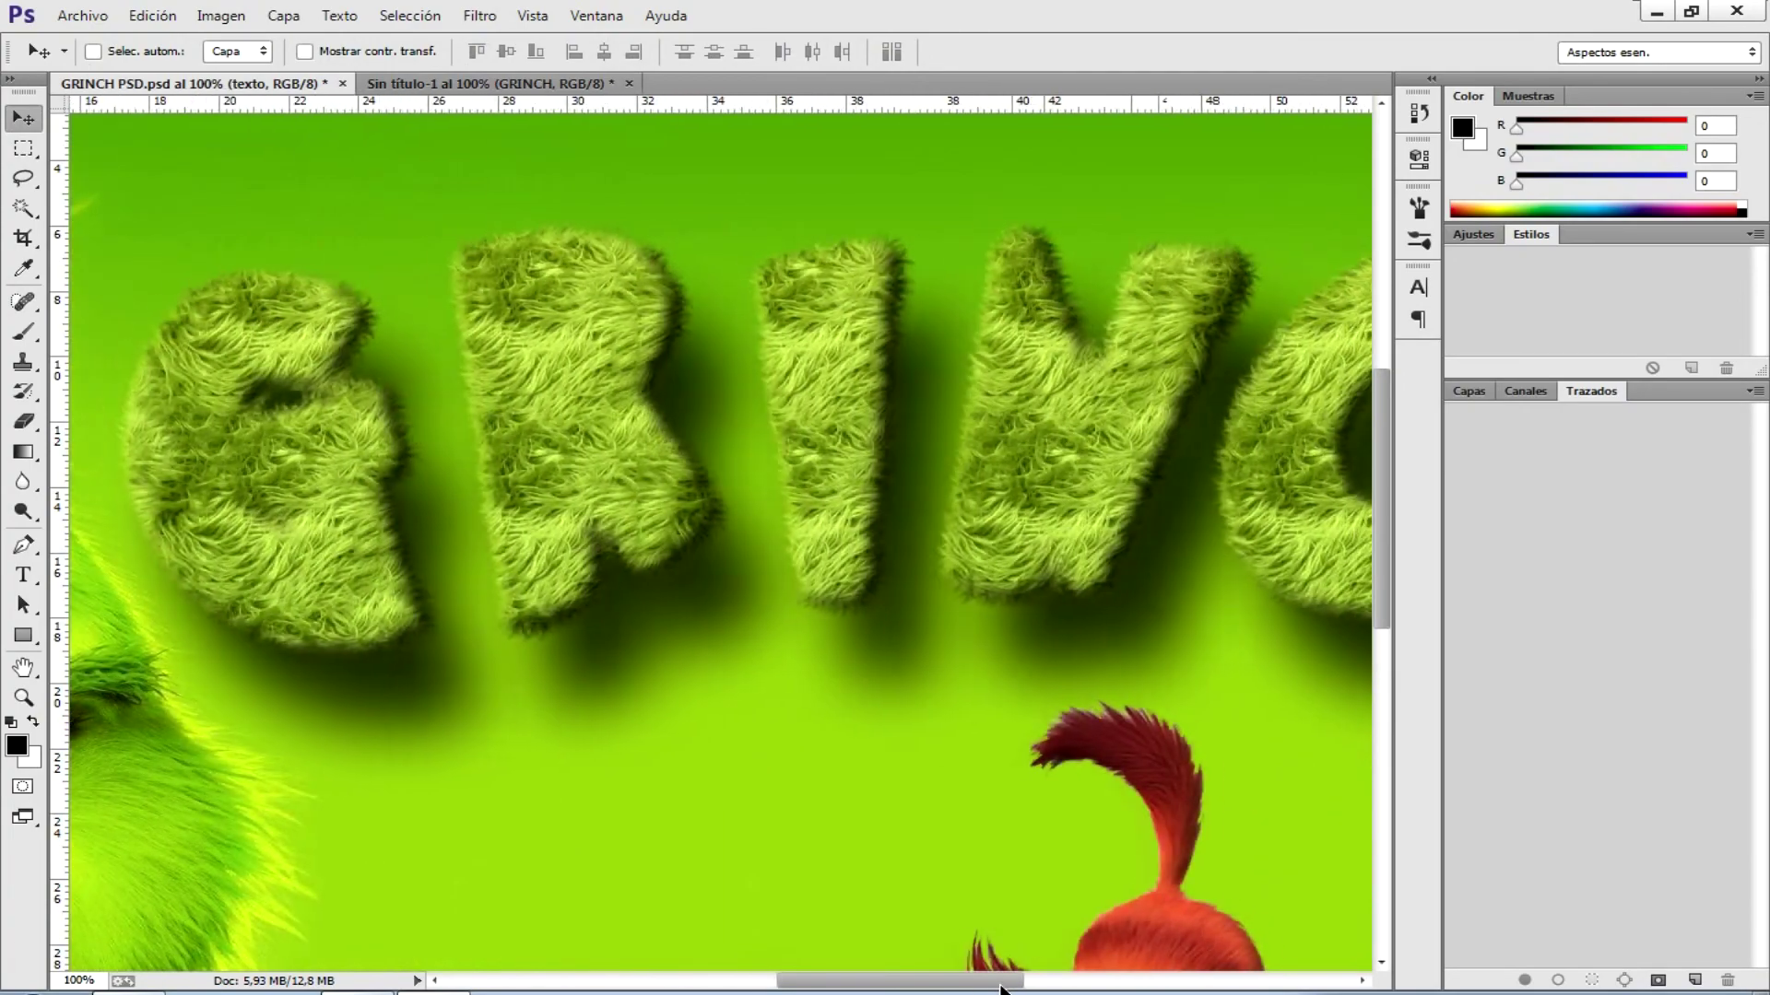
{"action": "left_click", "coordinate": [526, 81]}
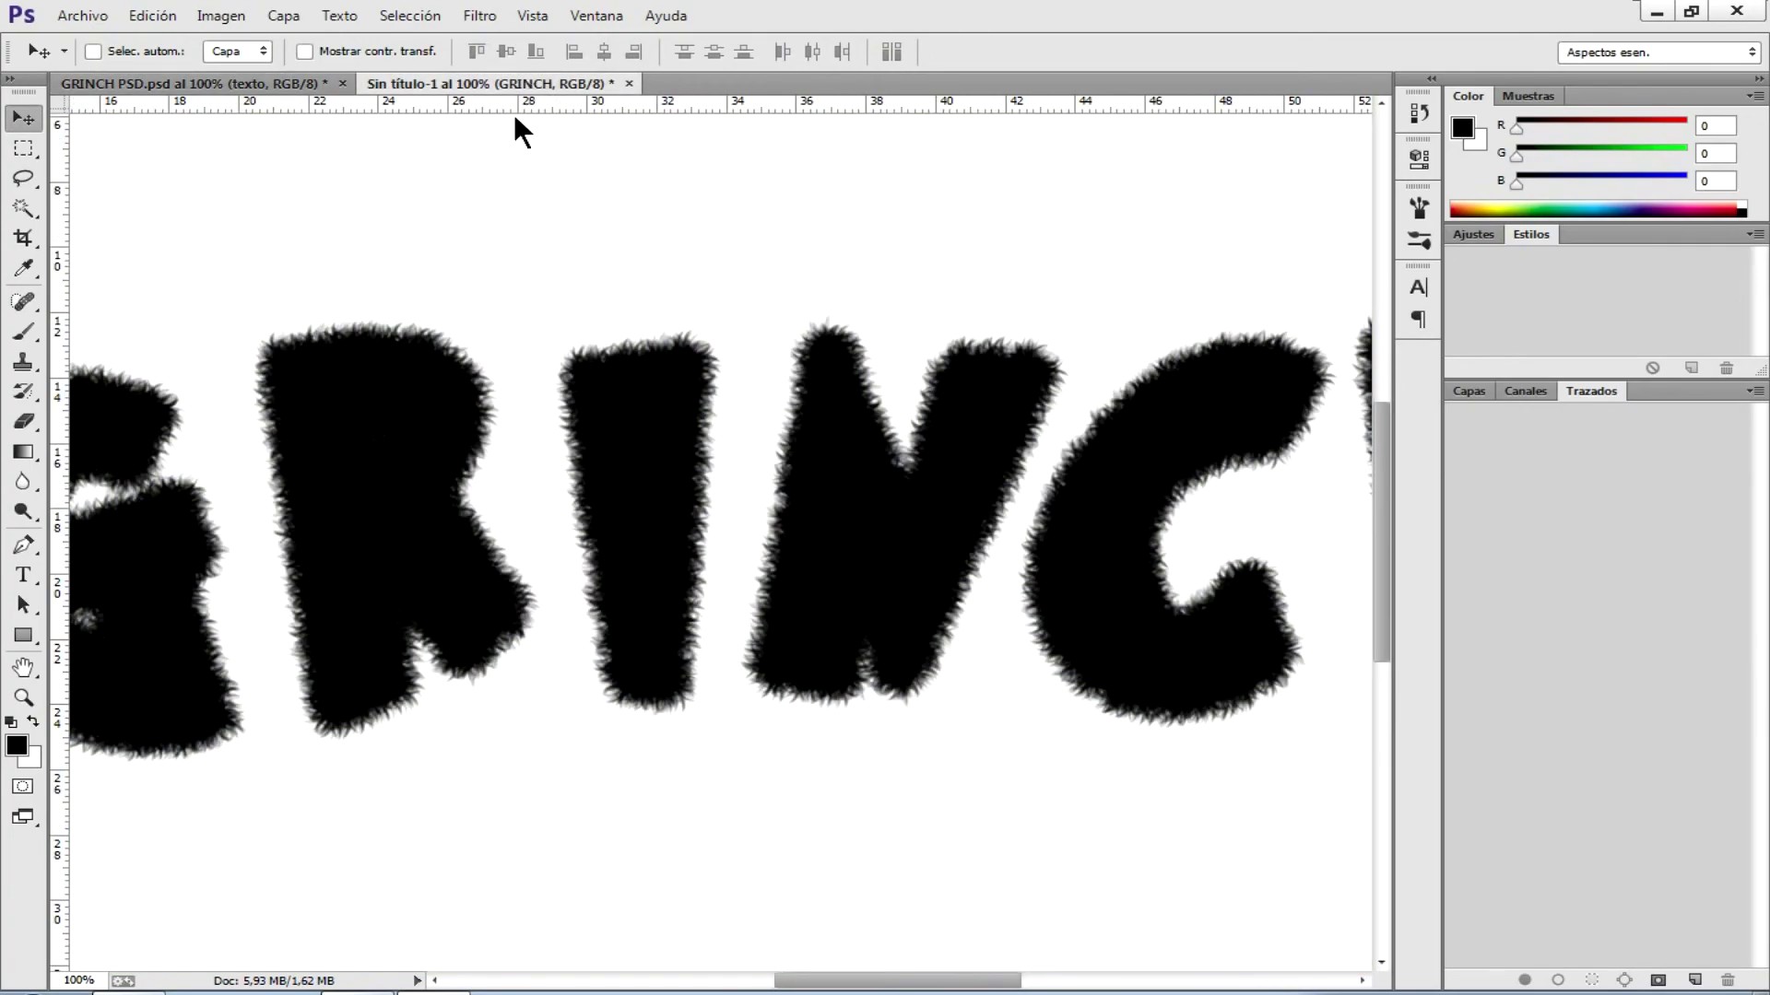
{"action": "left_click", "coordinate": [596, 17]}
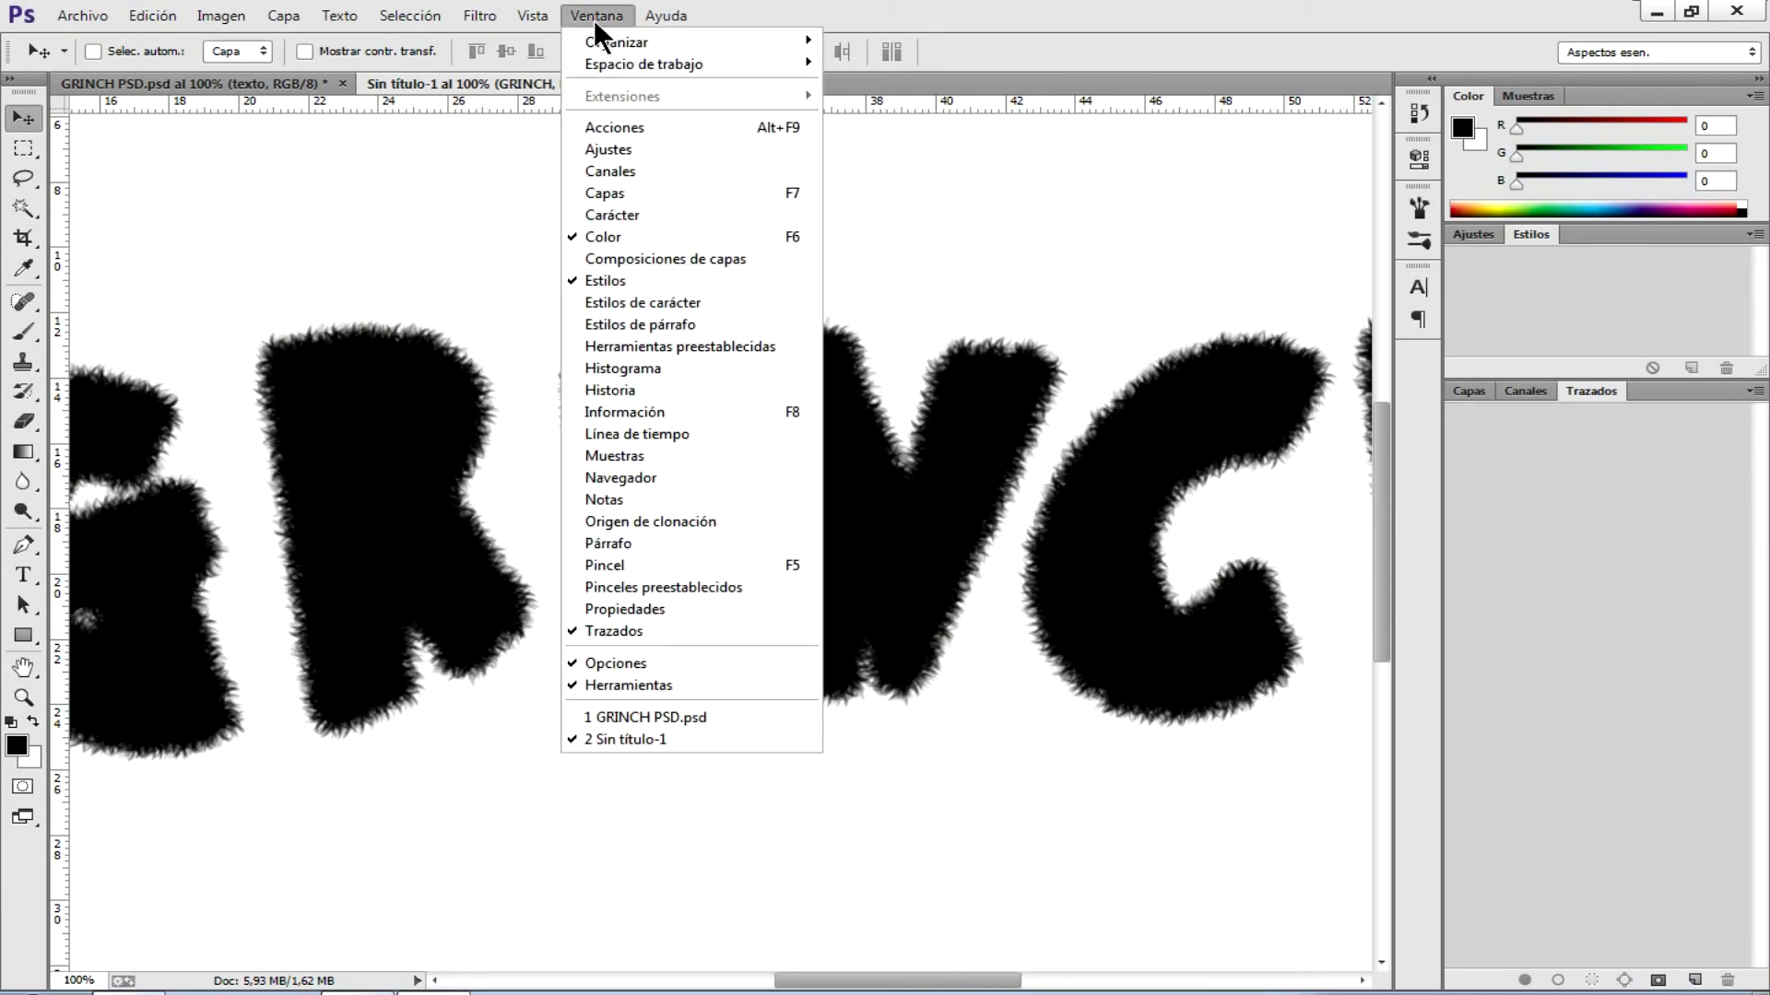
{"action": "left_click", "coordinate": [634, 282]}
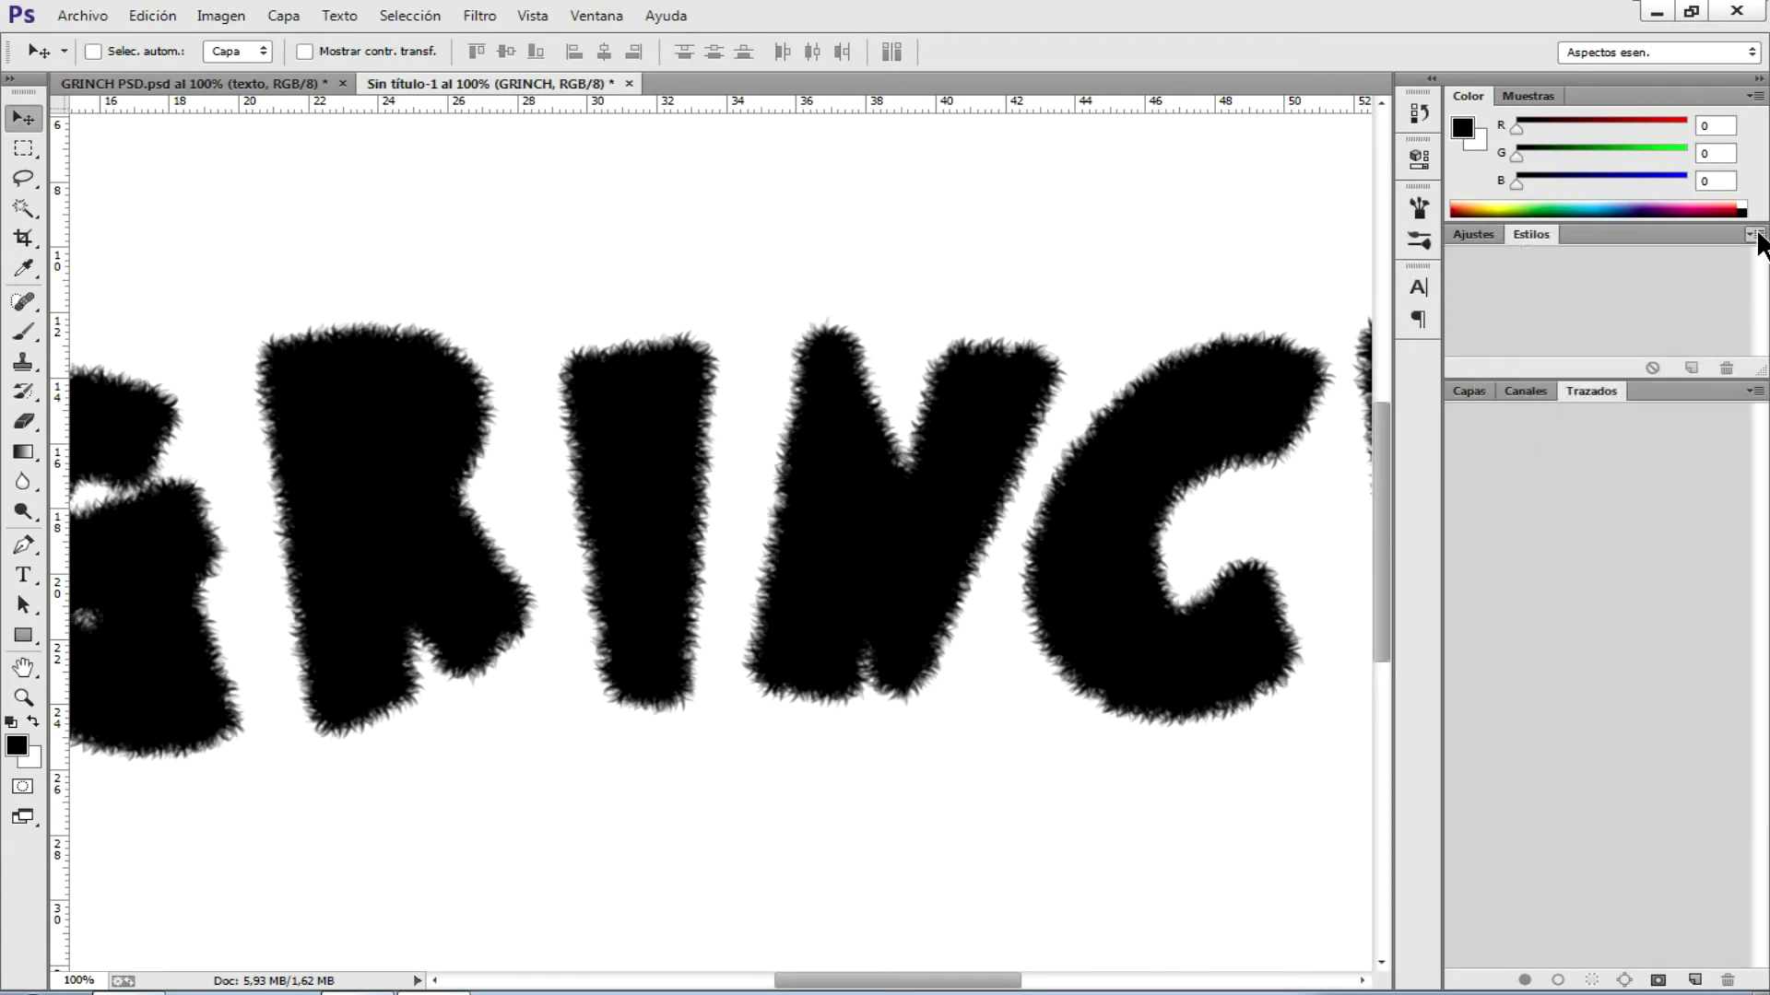
{"action": "left_click", "coordinate": [1757, 237]}
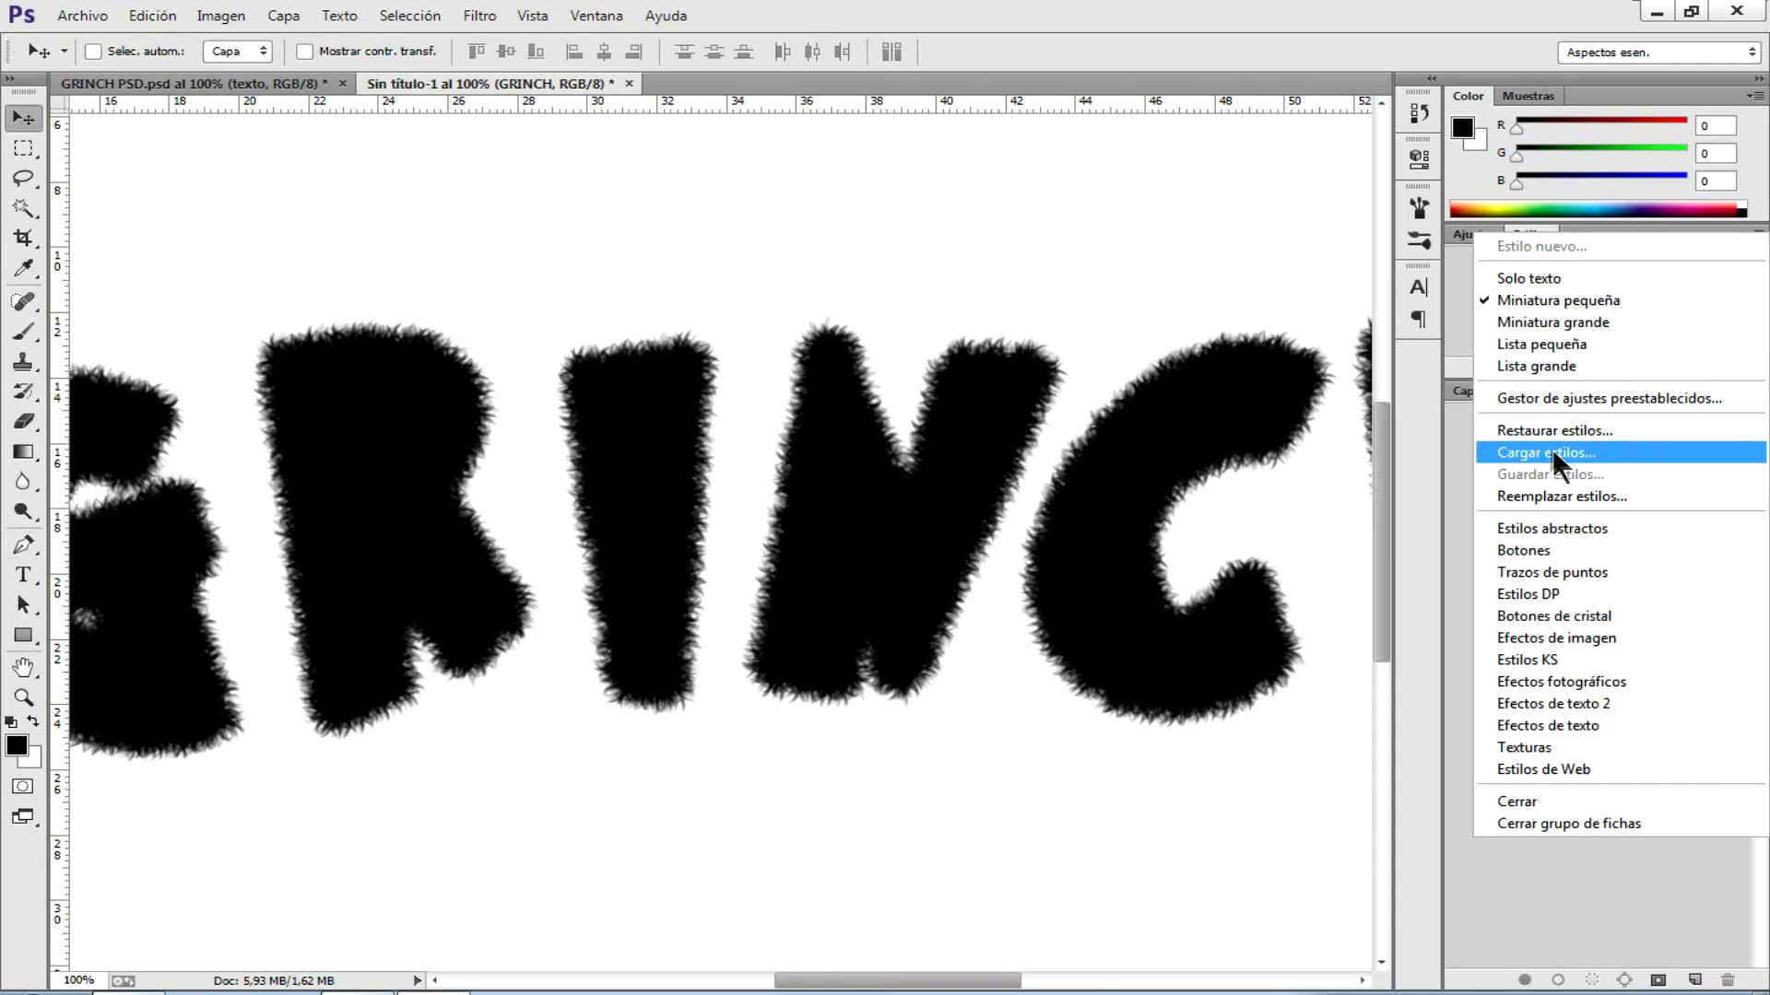
- Load estilo grinch.asl and apply its grinch style to the GRINCH layer
{"action": "left_click", "coordinate": [1589, 452]}
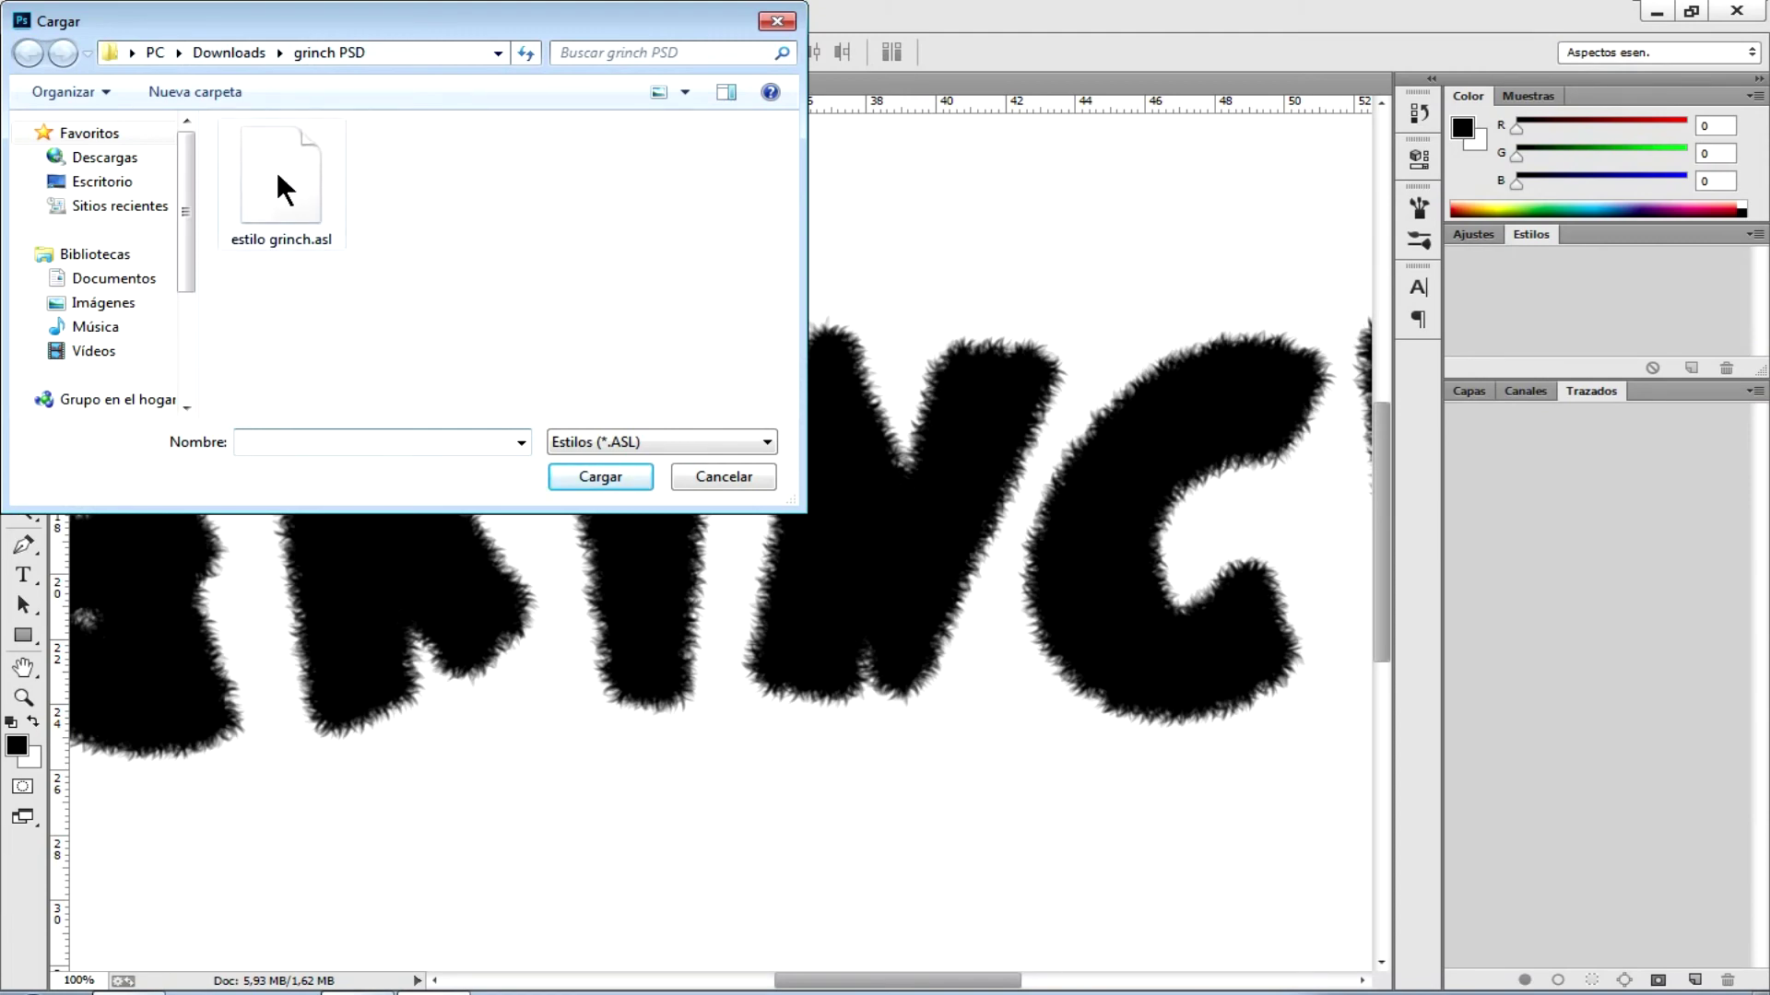
{"action": "left_click", "coordinate": [286, 198]}
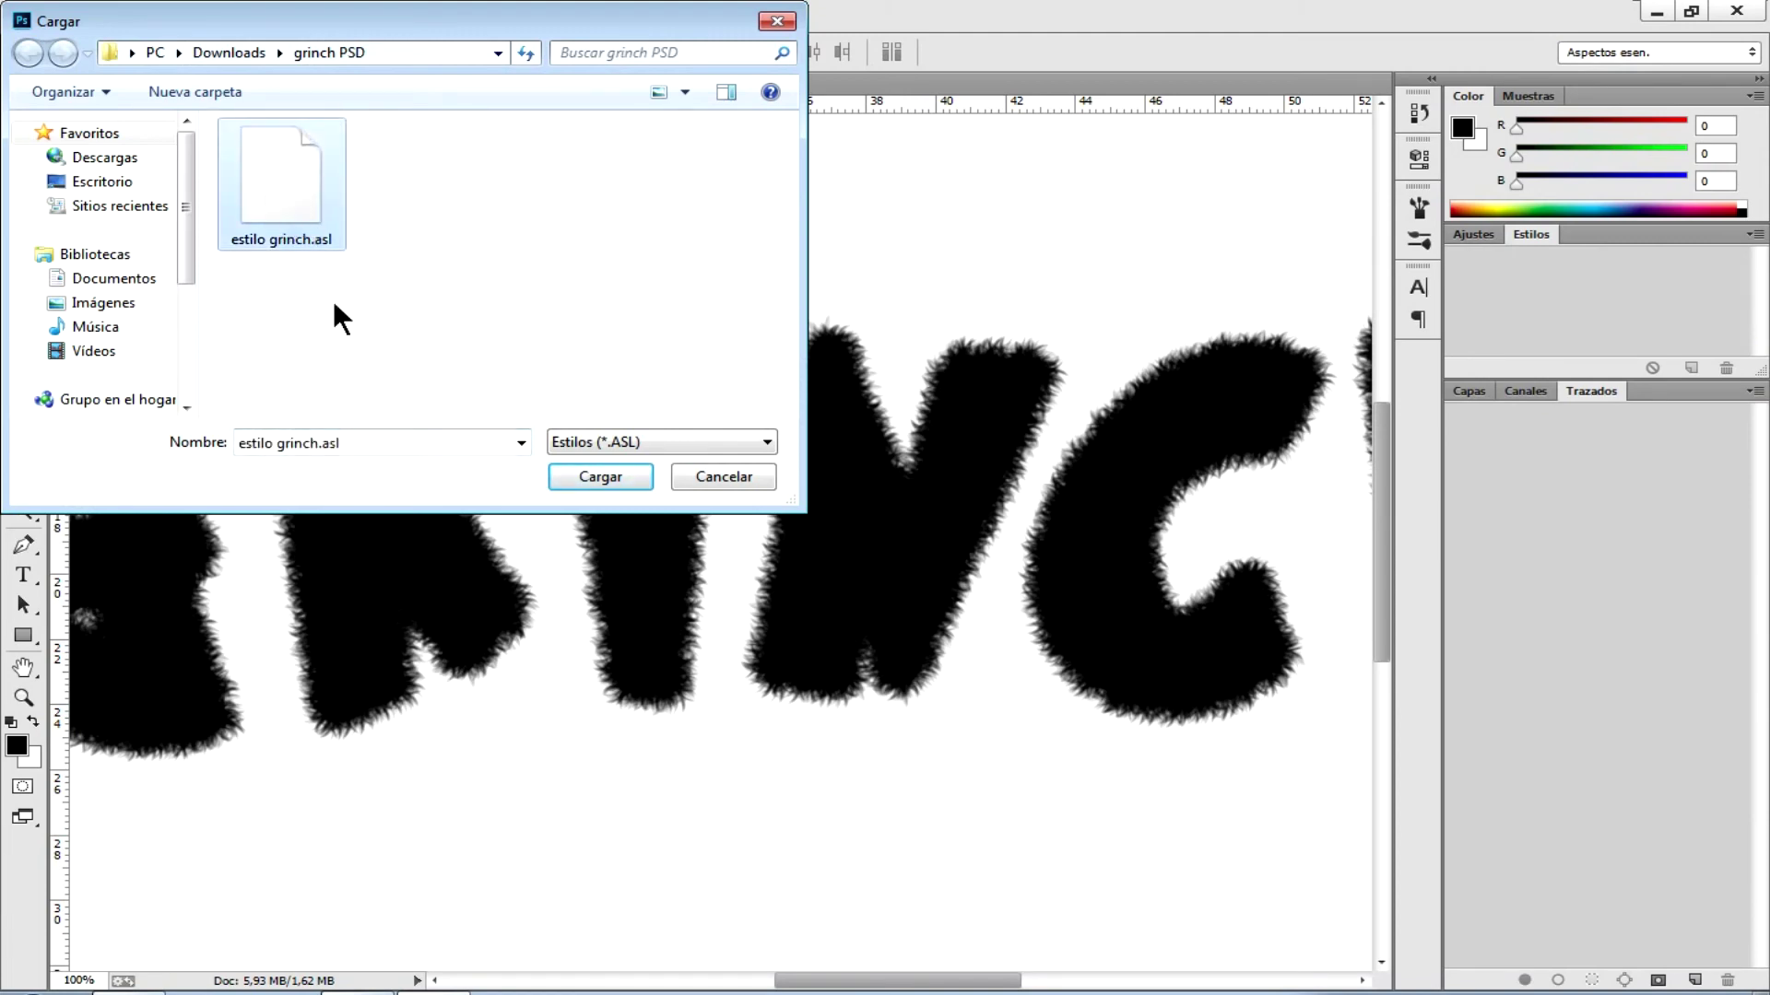
{"action": "left_click", "coordinate": [606, 478]}
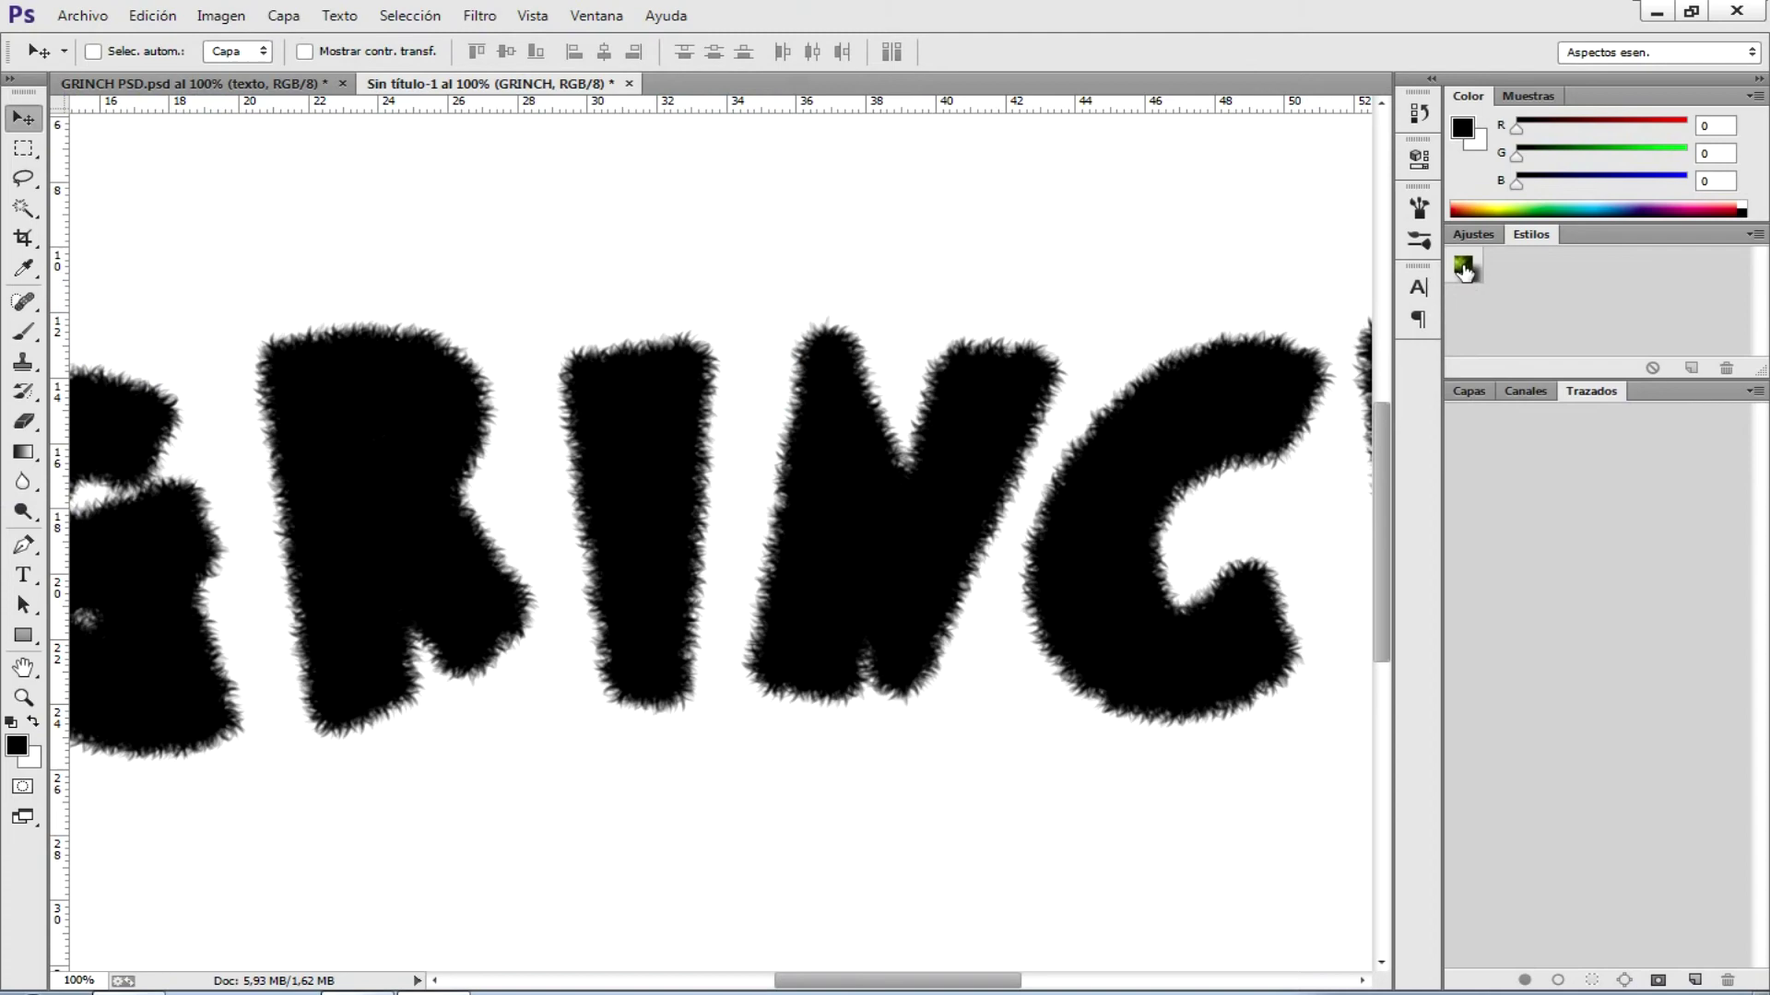
{"action": "left_click_drag", "start_coordinate": [1466, 270], "coordinate": [1481, 372]}
{"action": "left_click_drag", "start_coordinate": [1471, 389], "coordinate": [1610, 522]}
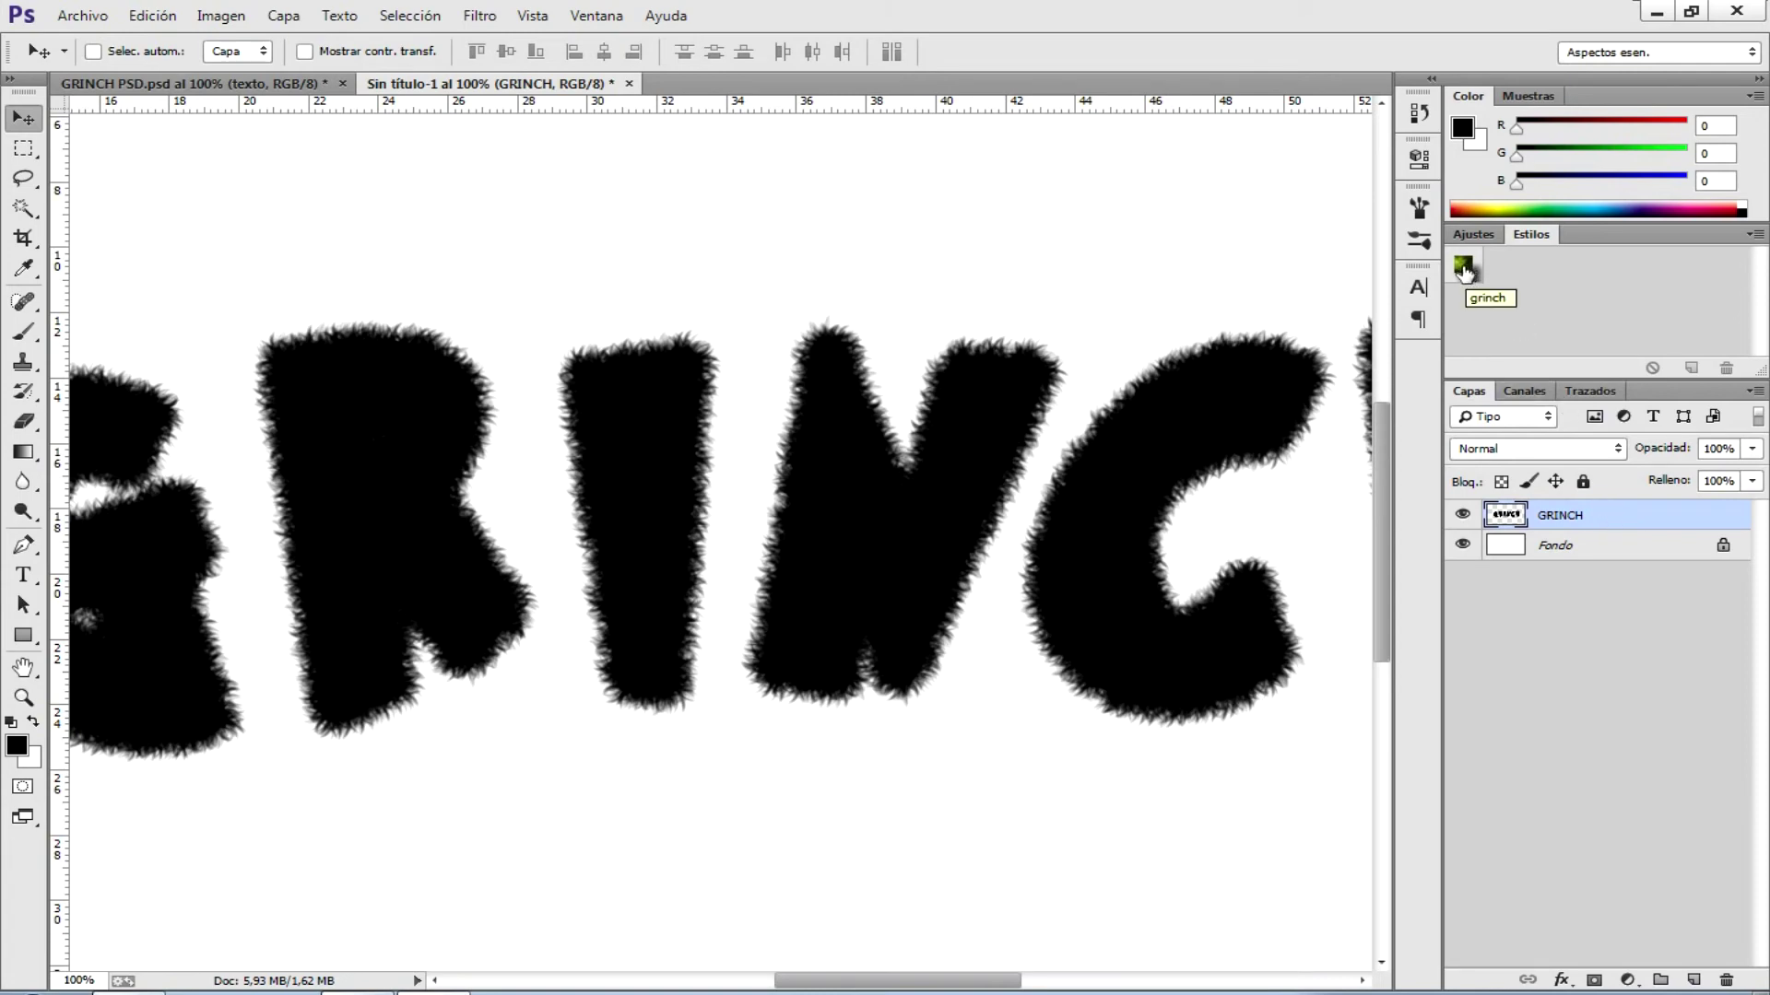
{"action": "left_click", "coordinate": [1462, 268]}
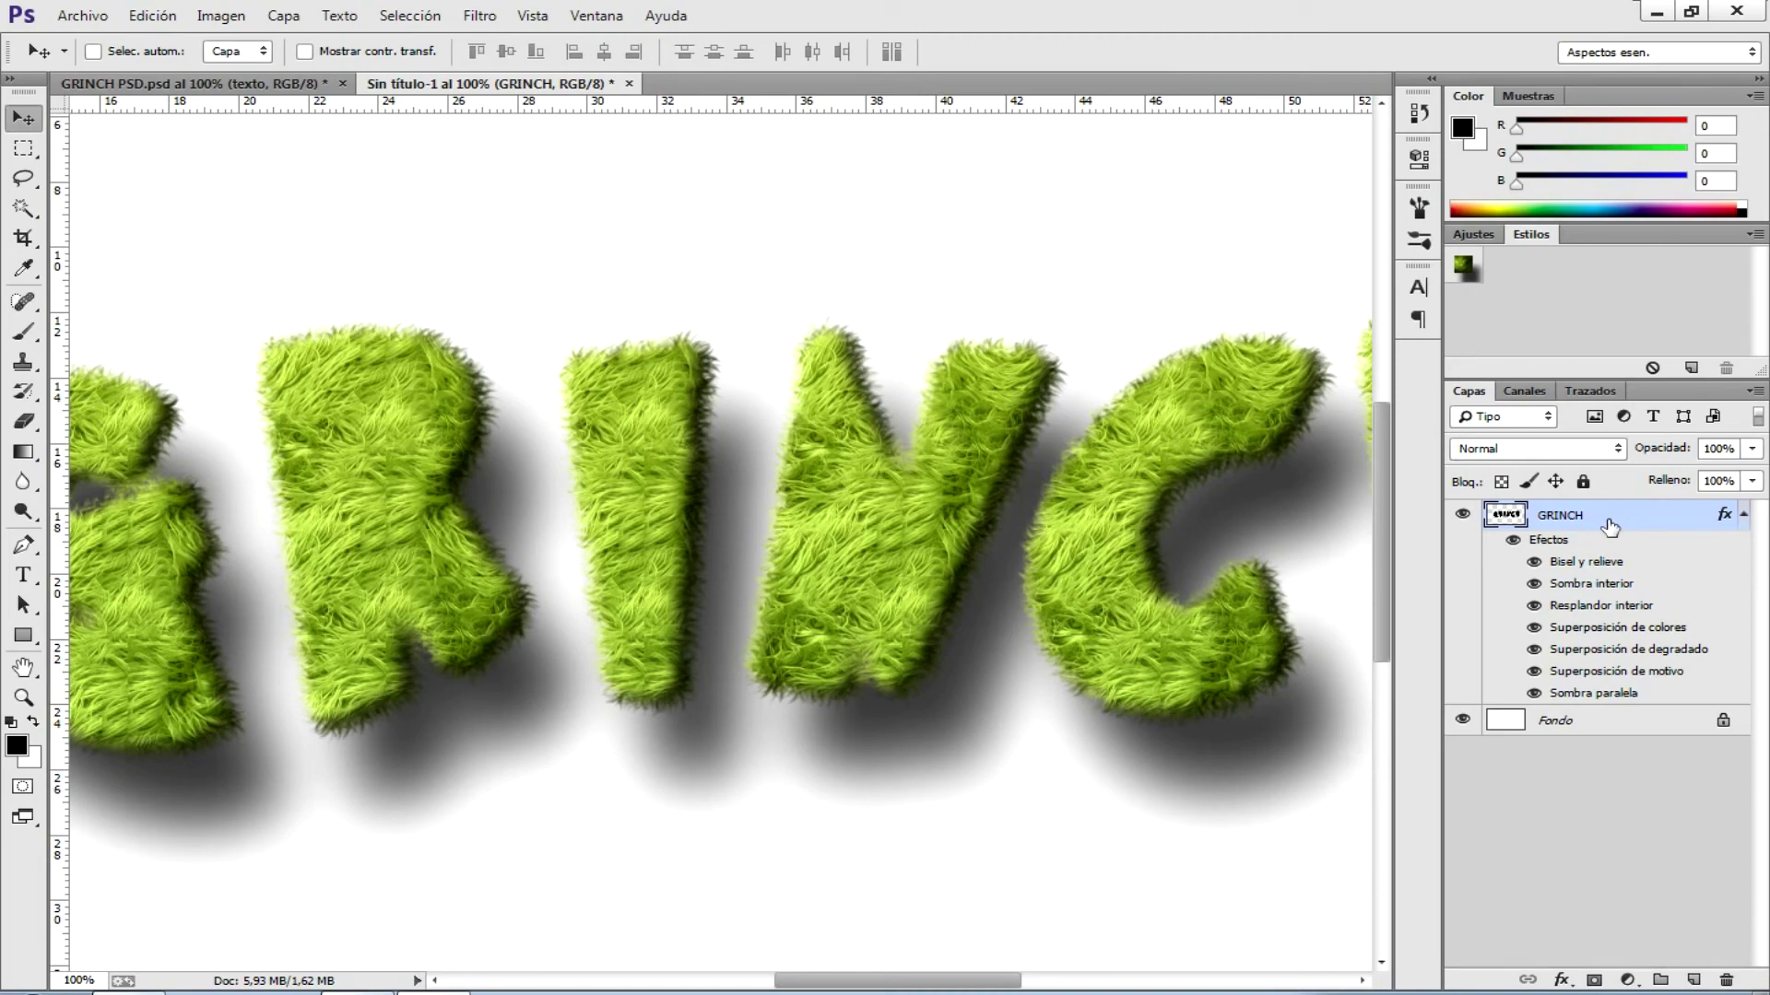
{"action": "right_click", "coordinate": [1617, 526]}
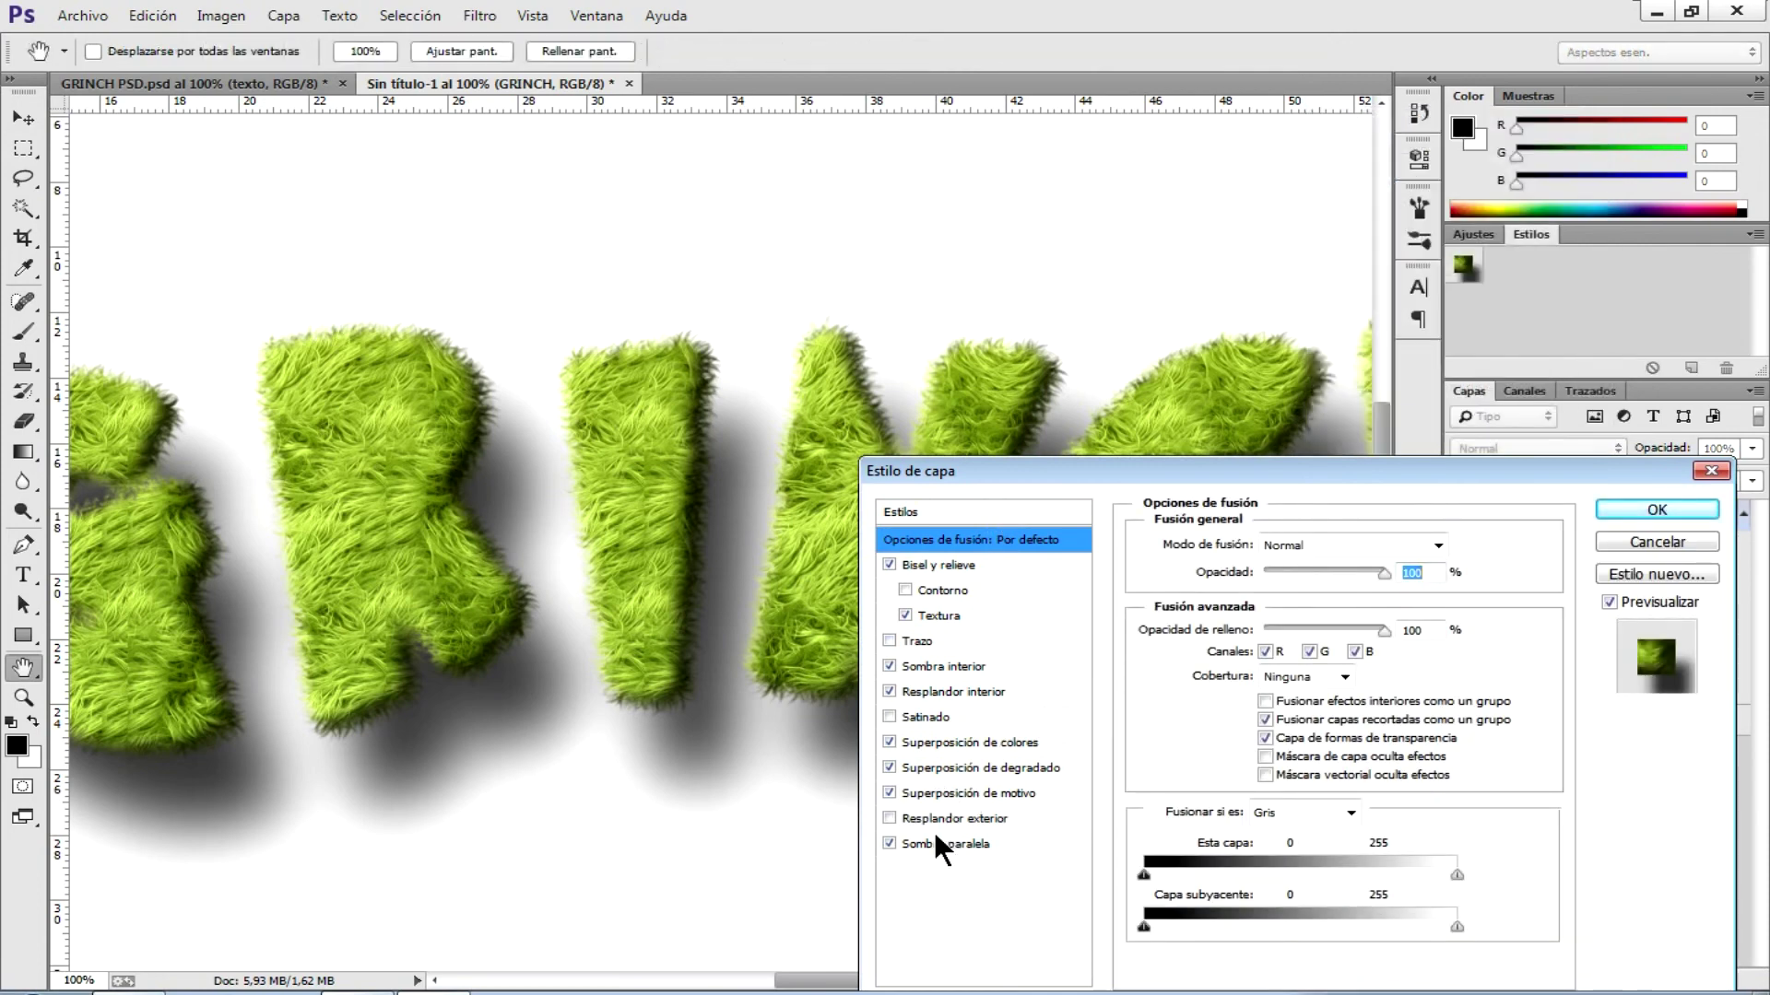
{"action": "left_click", "coordinate": [955, 840]}
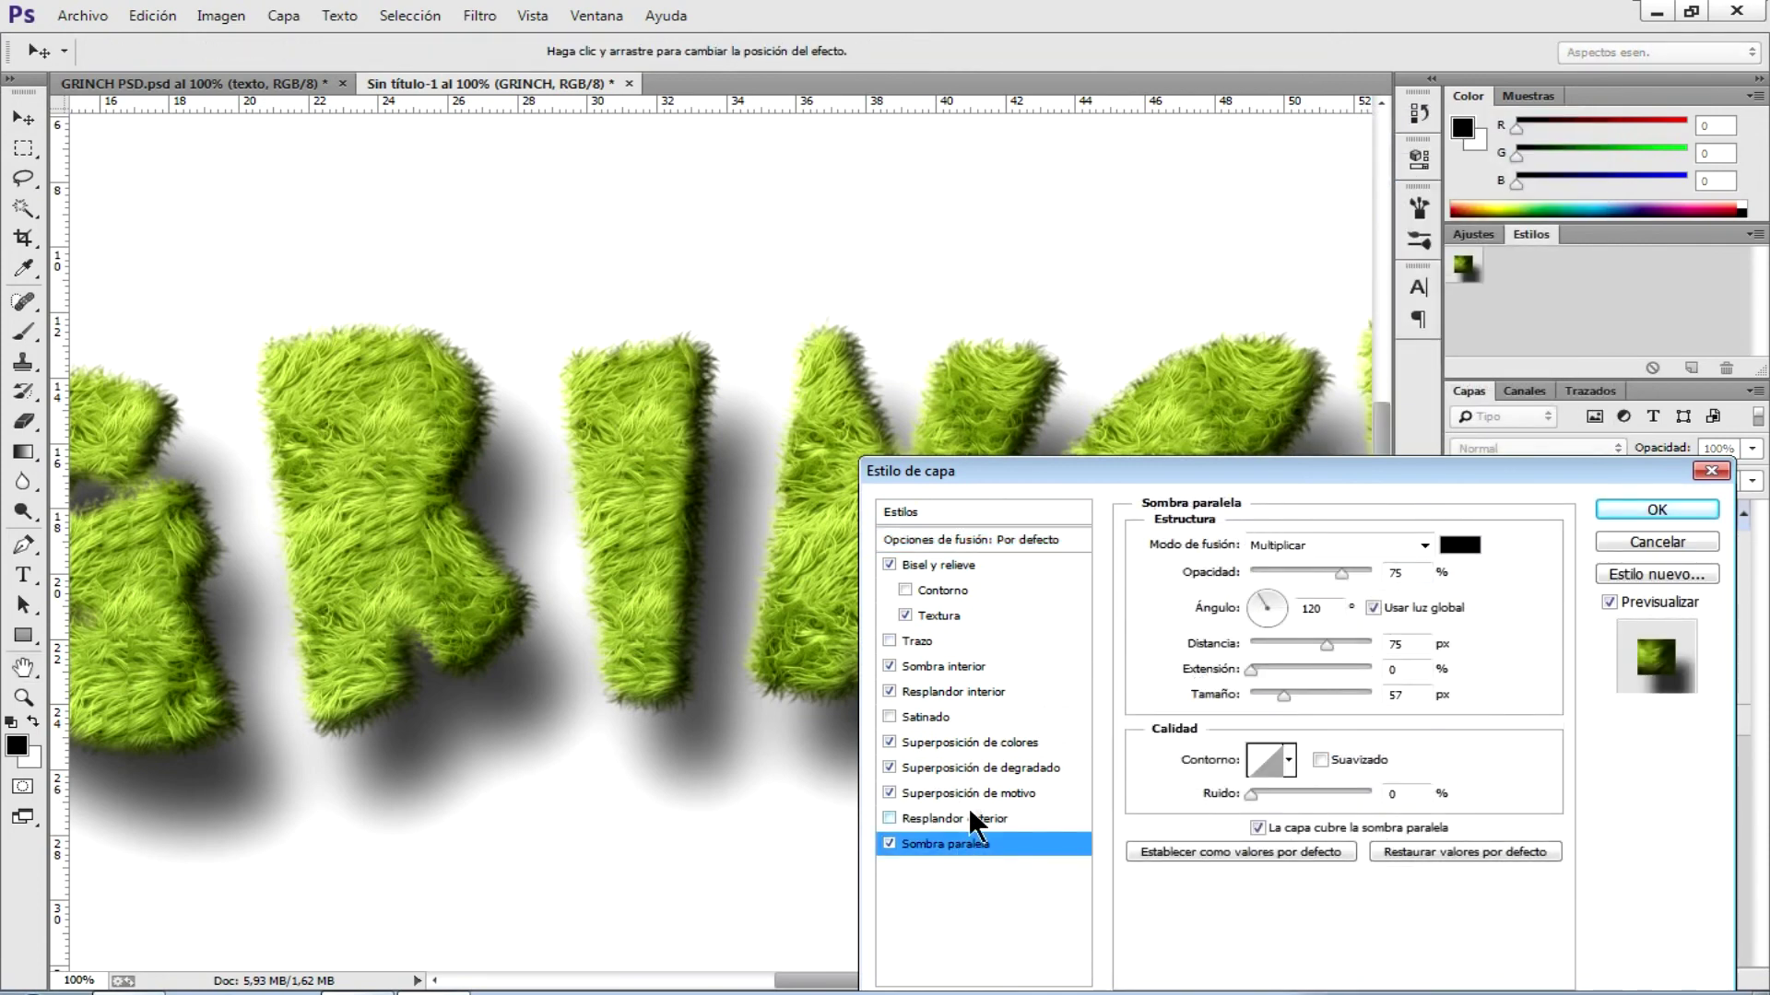
{"action": "left_click", "coordinate": [997, 793]}
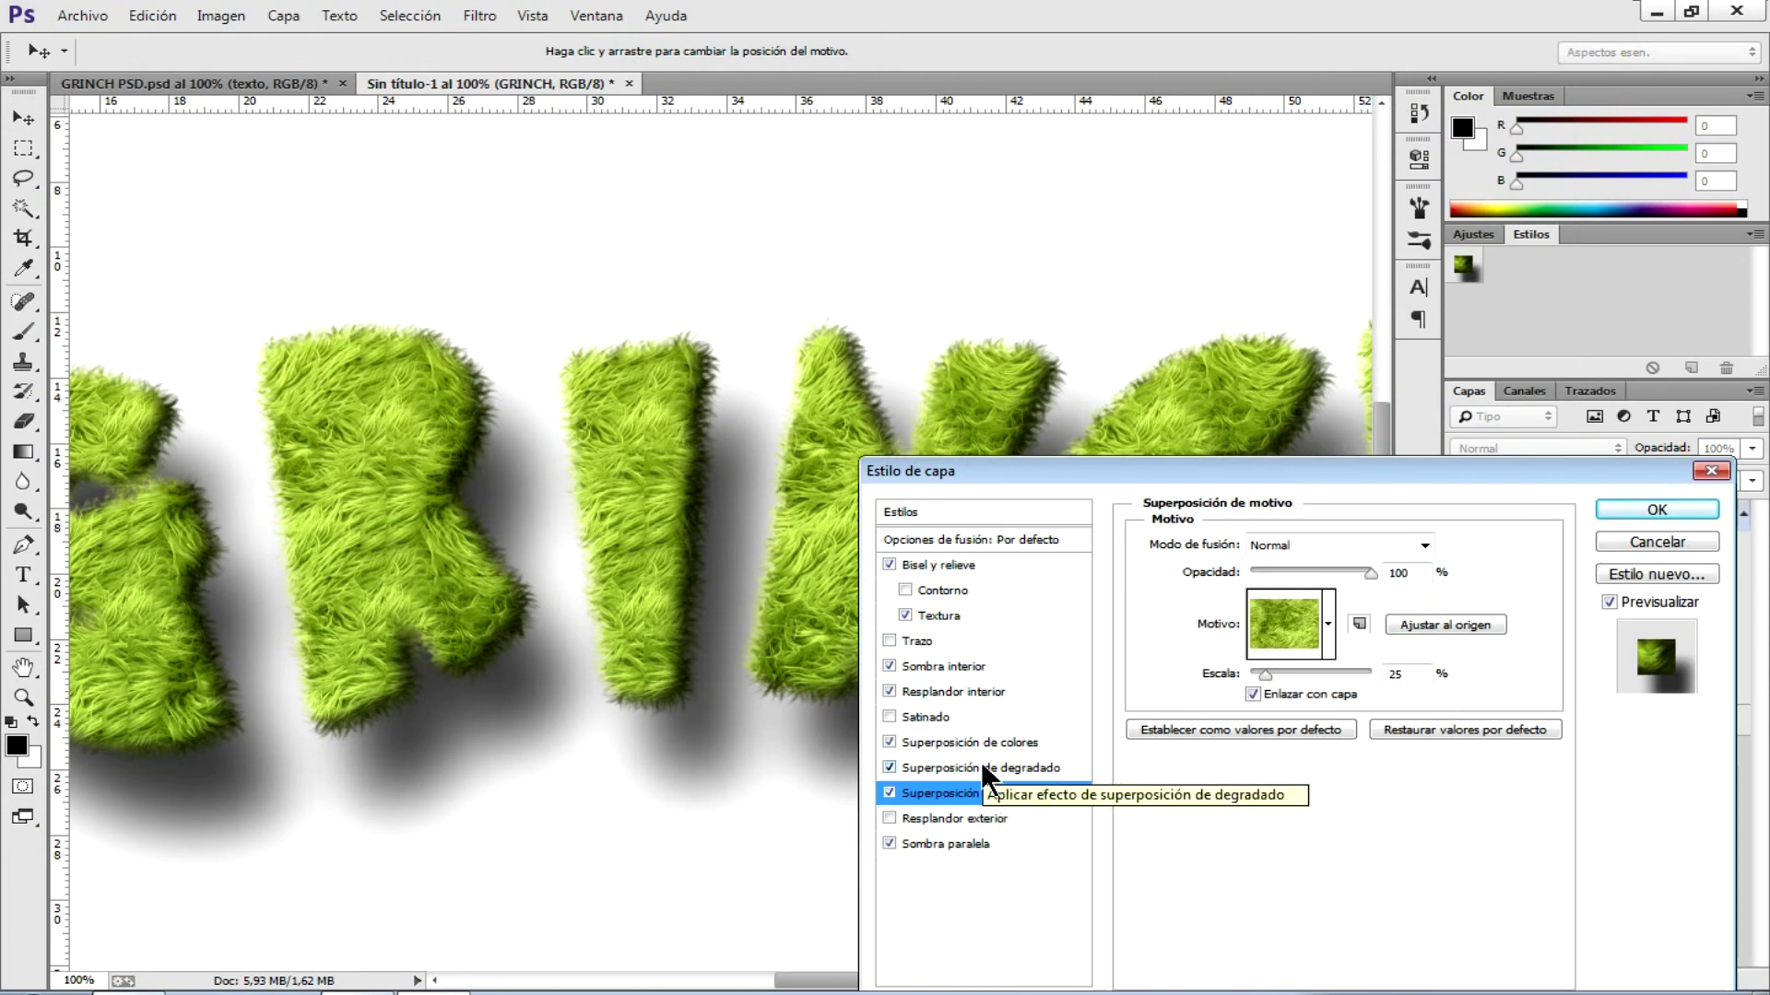
{"action": "left_click", "coordinate": [983, 768]}
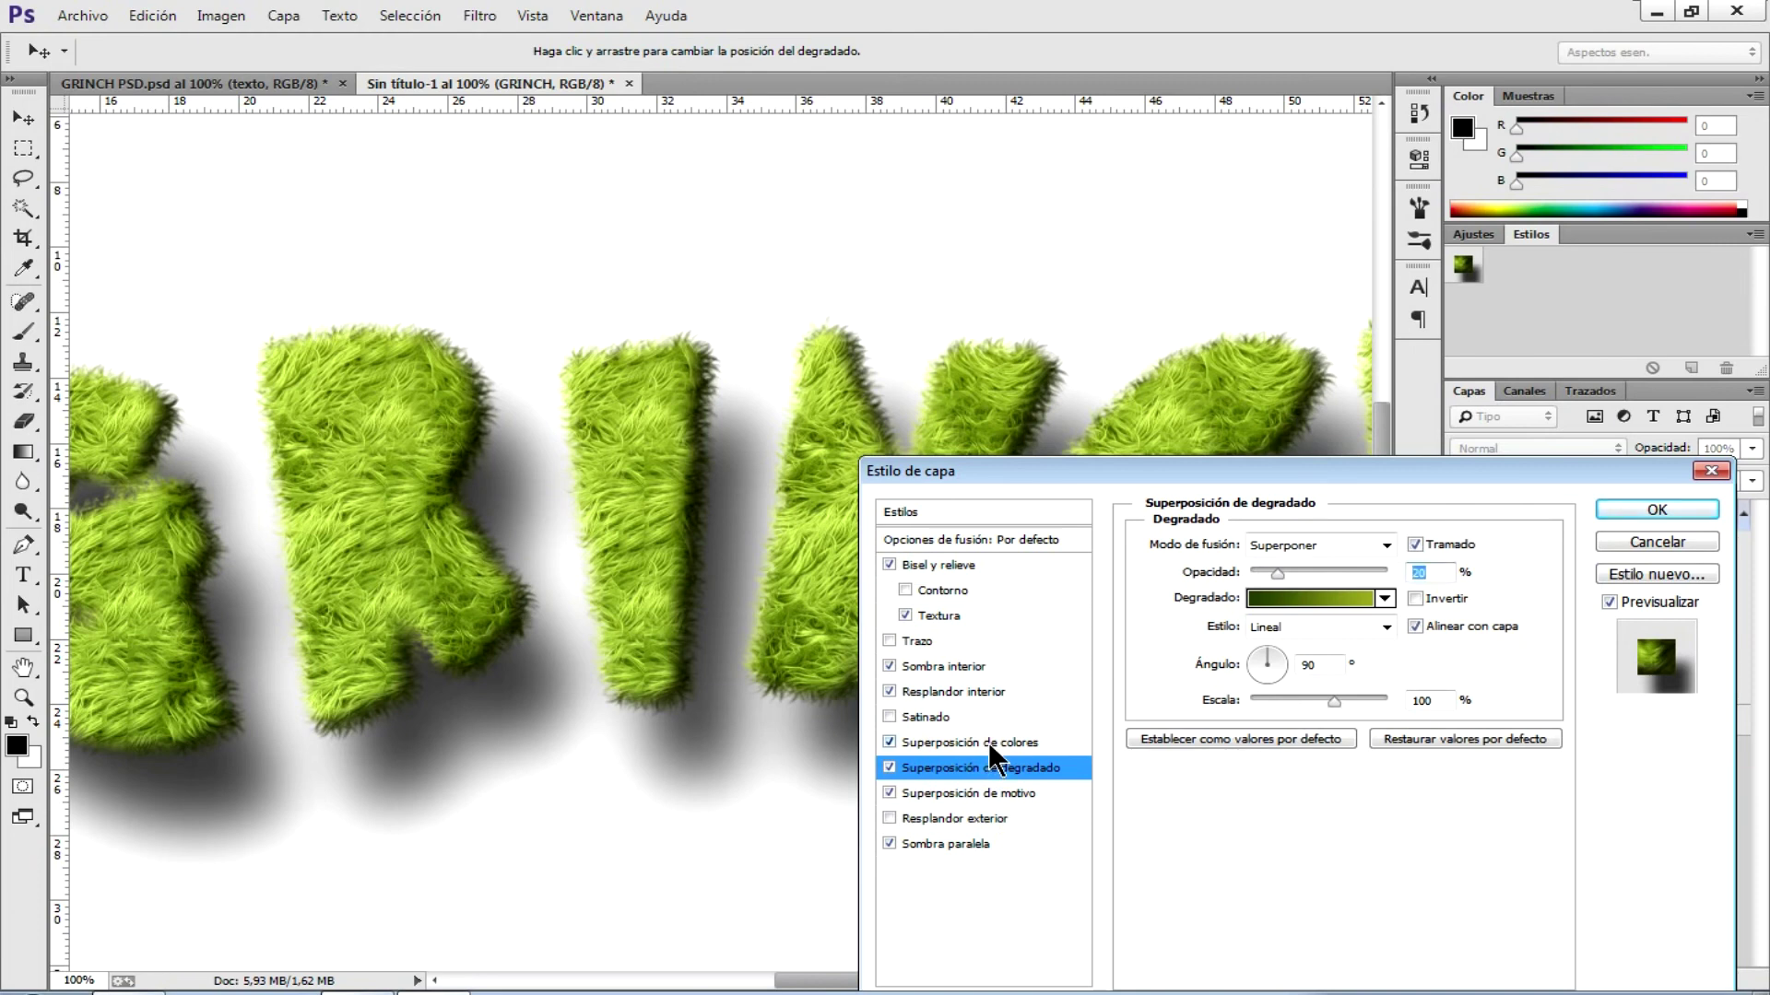
{"action": "left_click", "coordinate": [989, 743]}
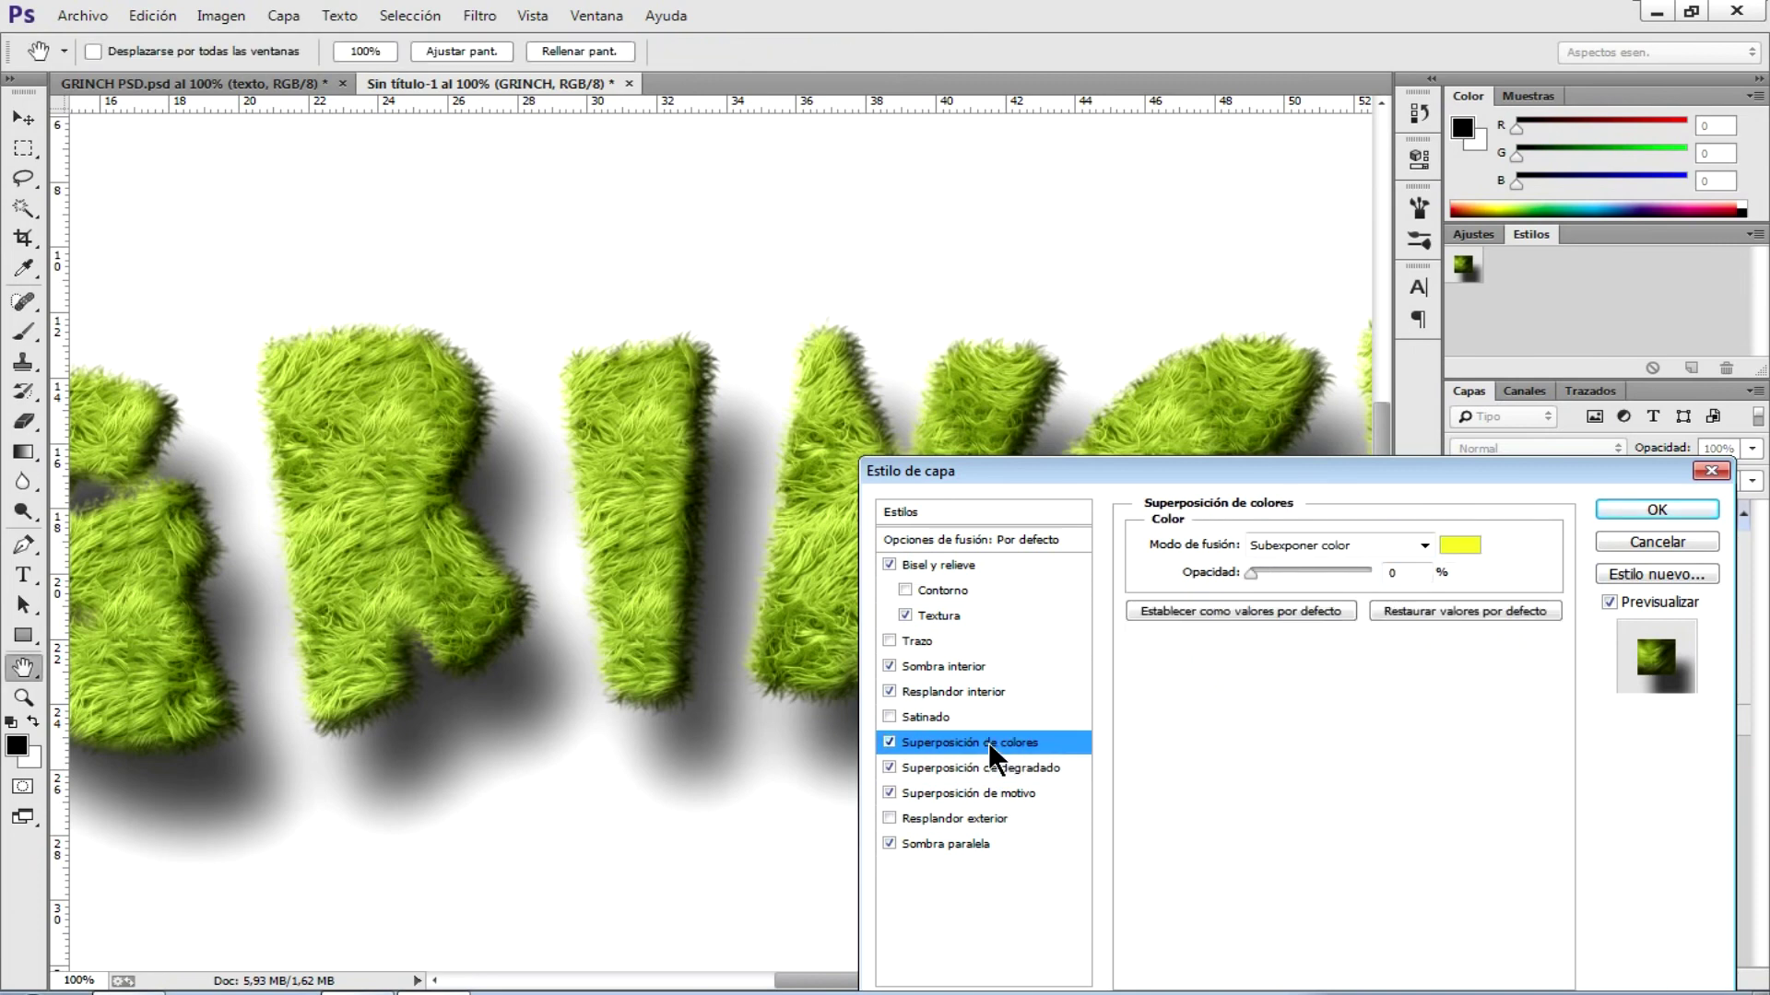
{"action": "left_click", "coordinate": [954, 686]}
{"action": "left_click", "coordinate": [959, 666]}
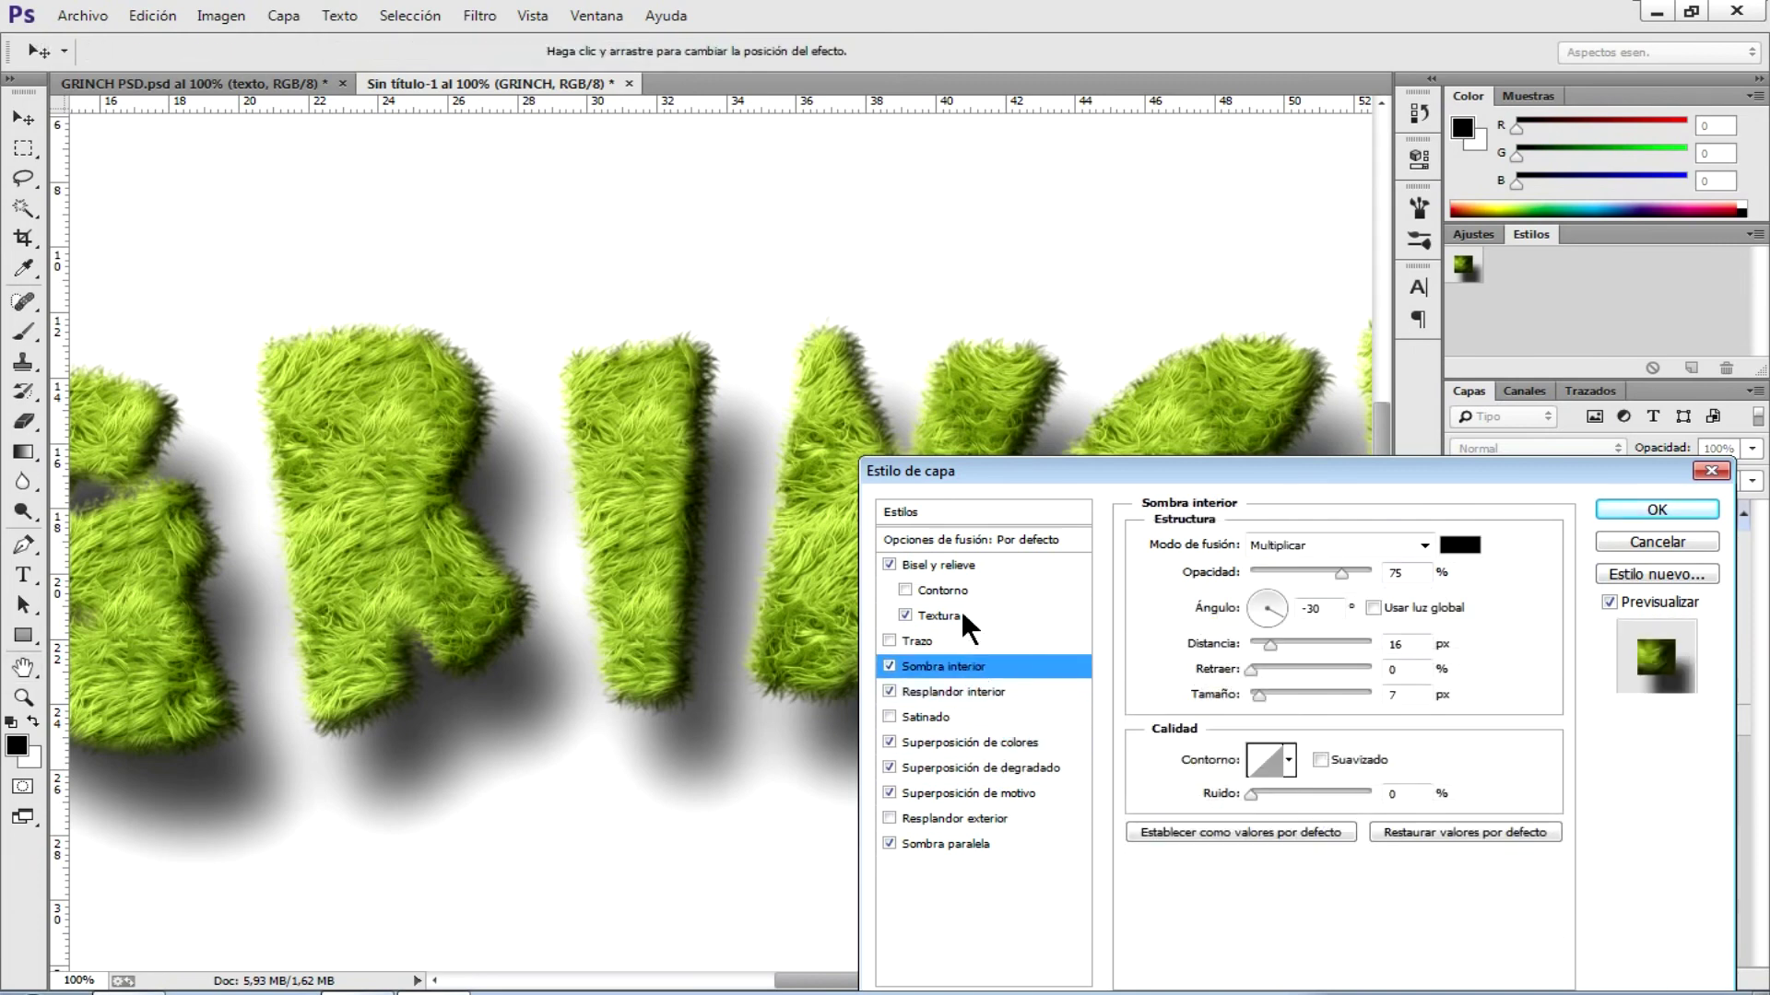
{"action": "left_click", "coordinate": [963, 562]}
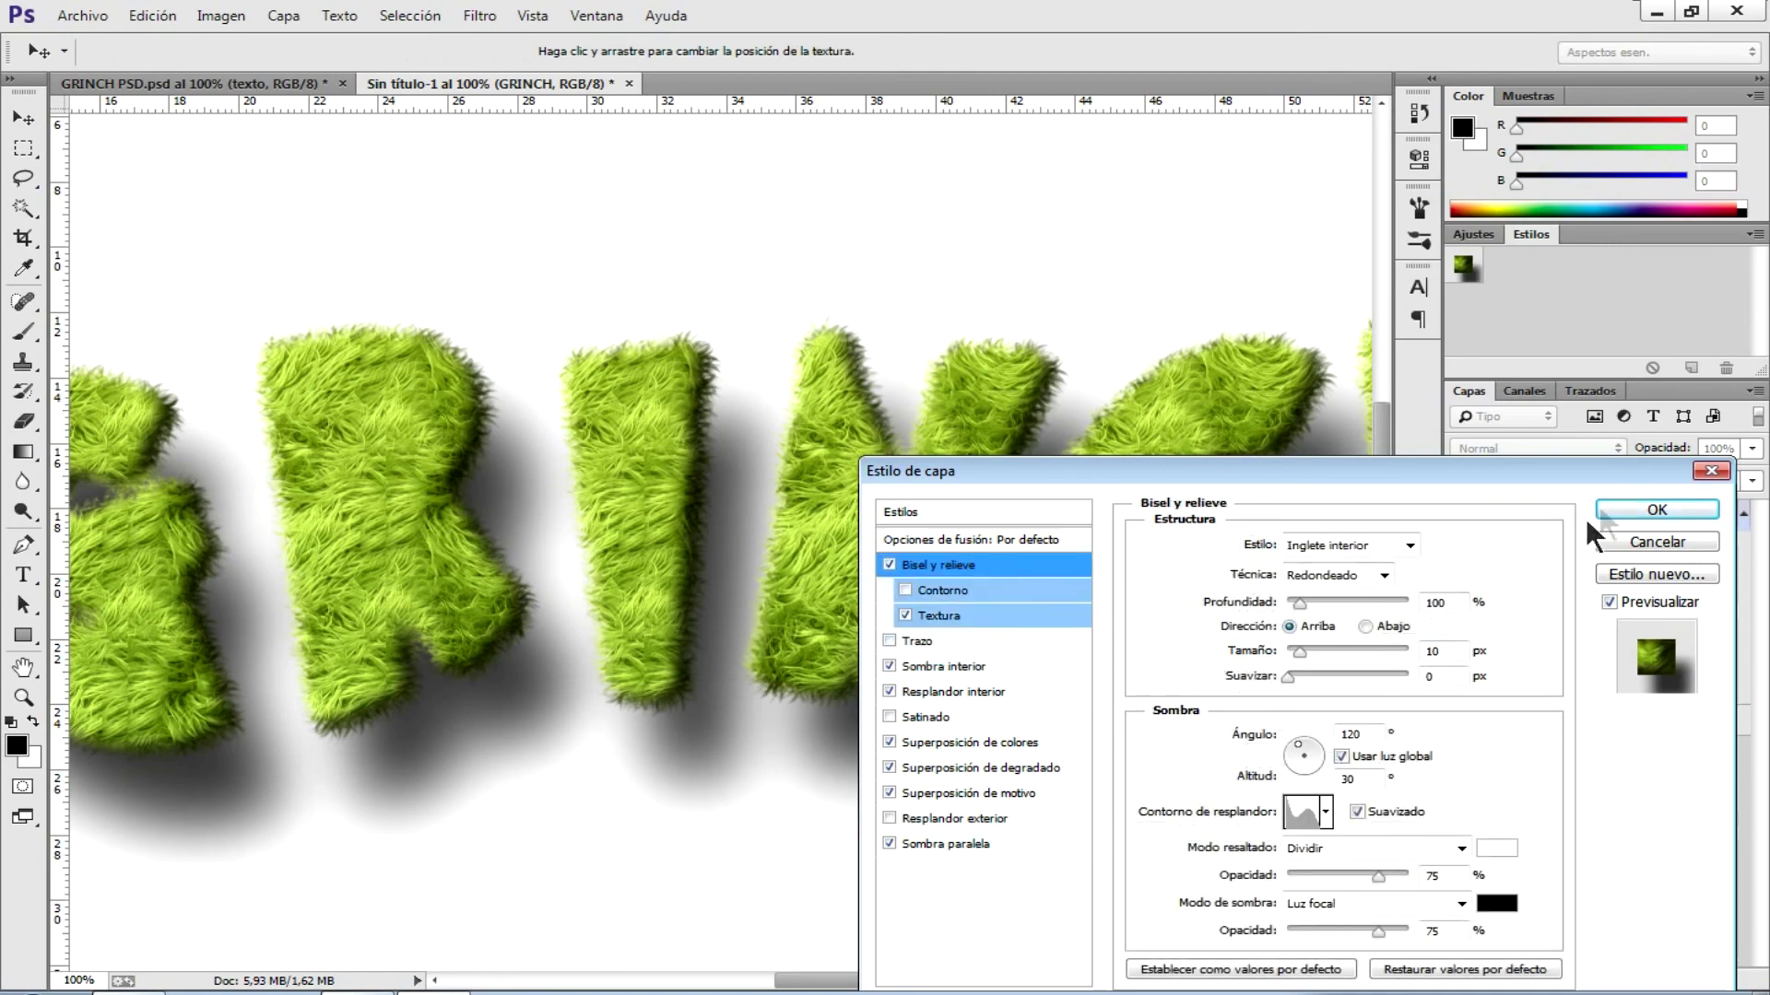
{"action": "left_click", "coordinate": [1608, 510]}
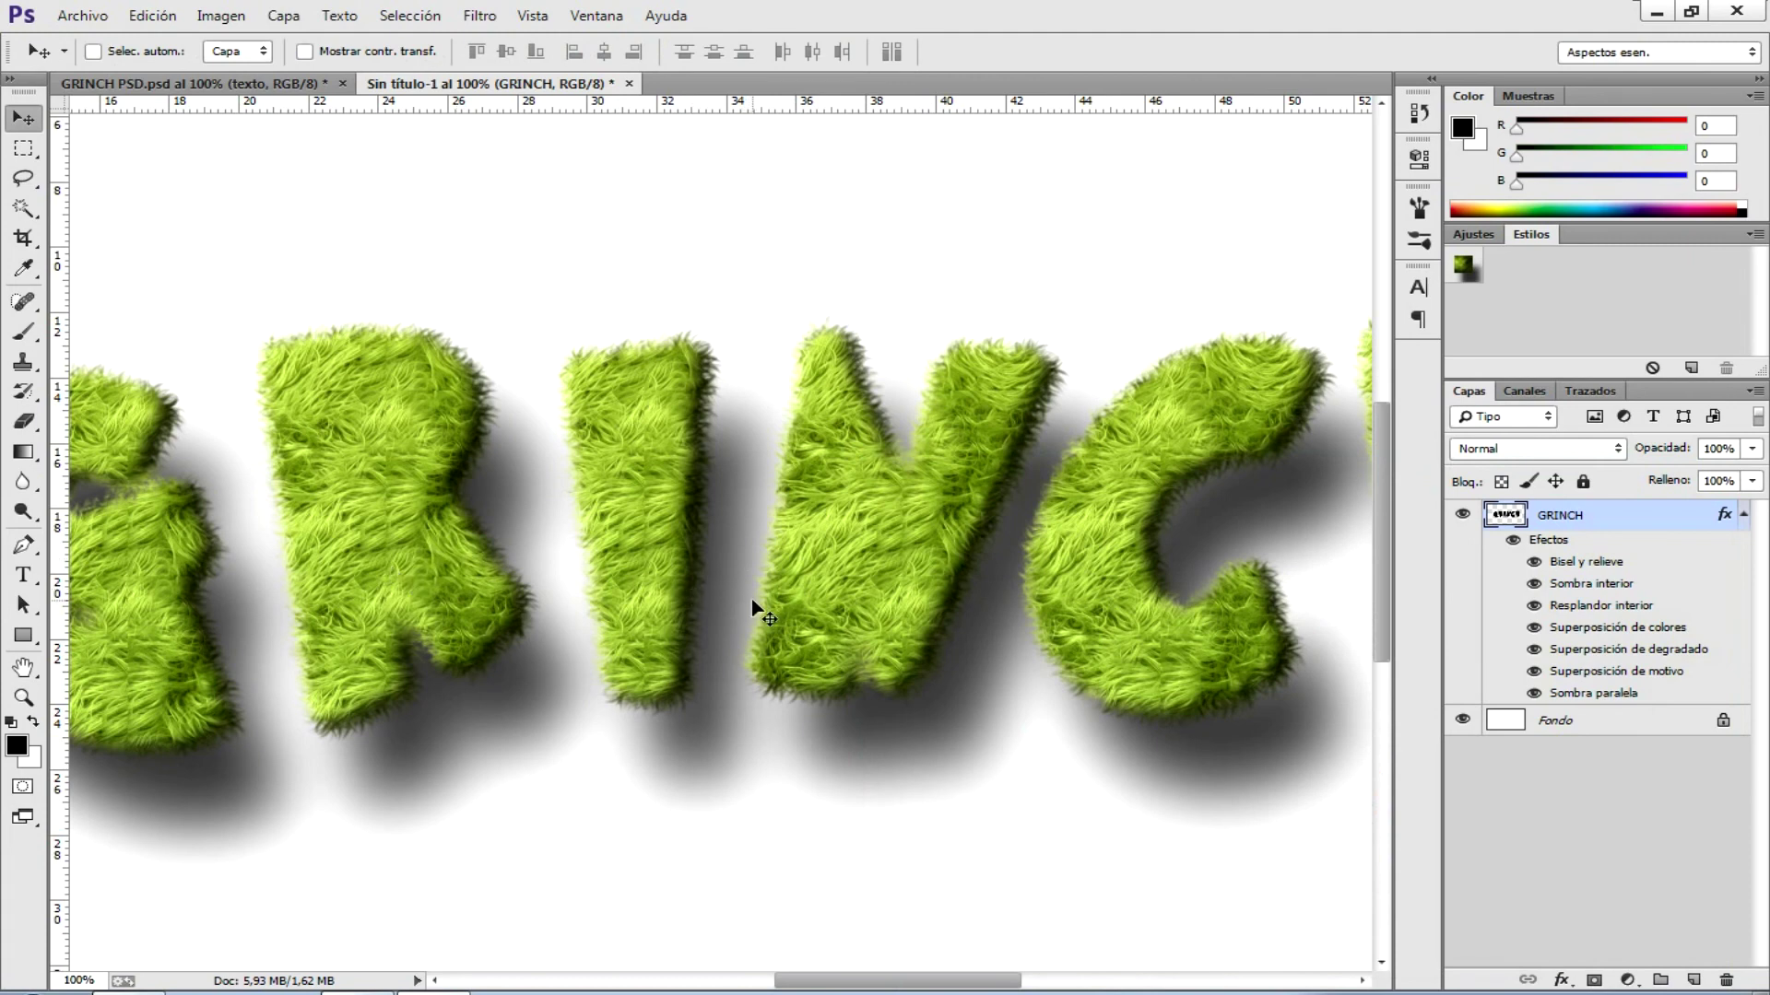
{"action": "left_click", "coordinate": [311, 84]}
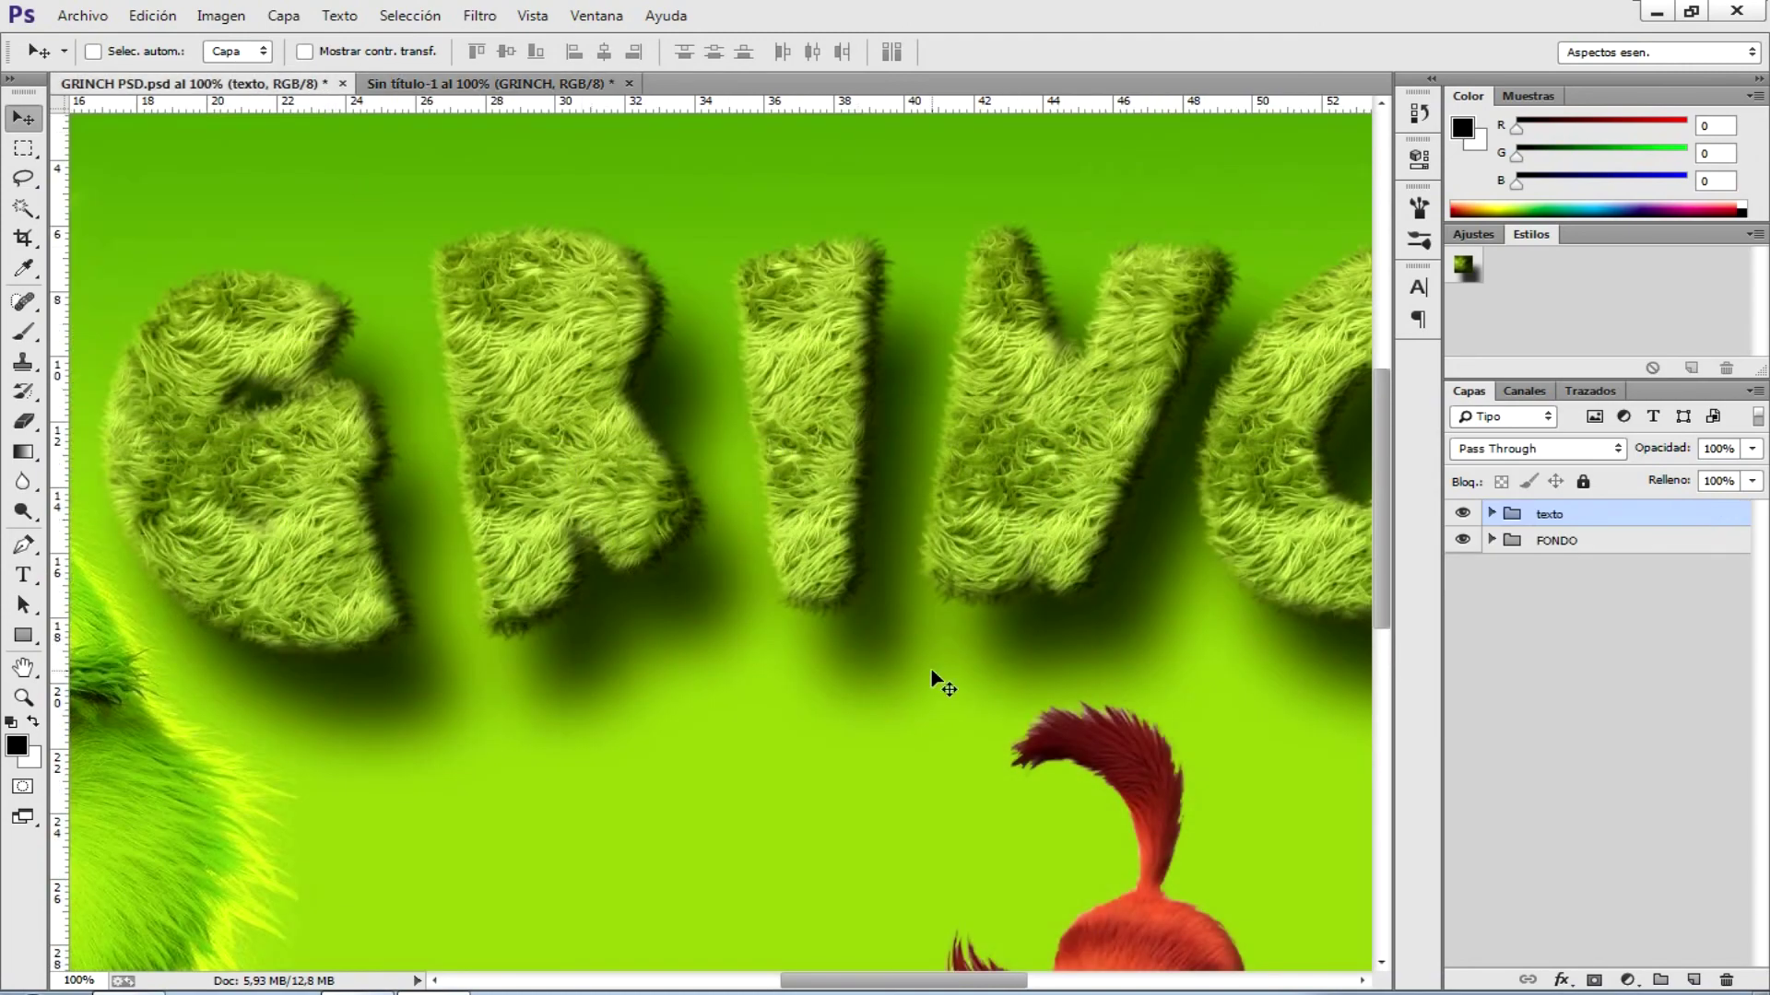
- Zoom the GRINCH PSD out to 50% and briefly expand then collapse the FONDO group
{"action": "key", "text": "ctrl+minus"}
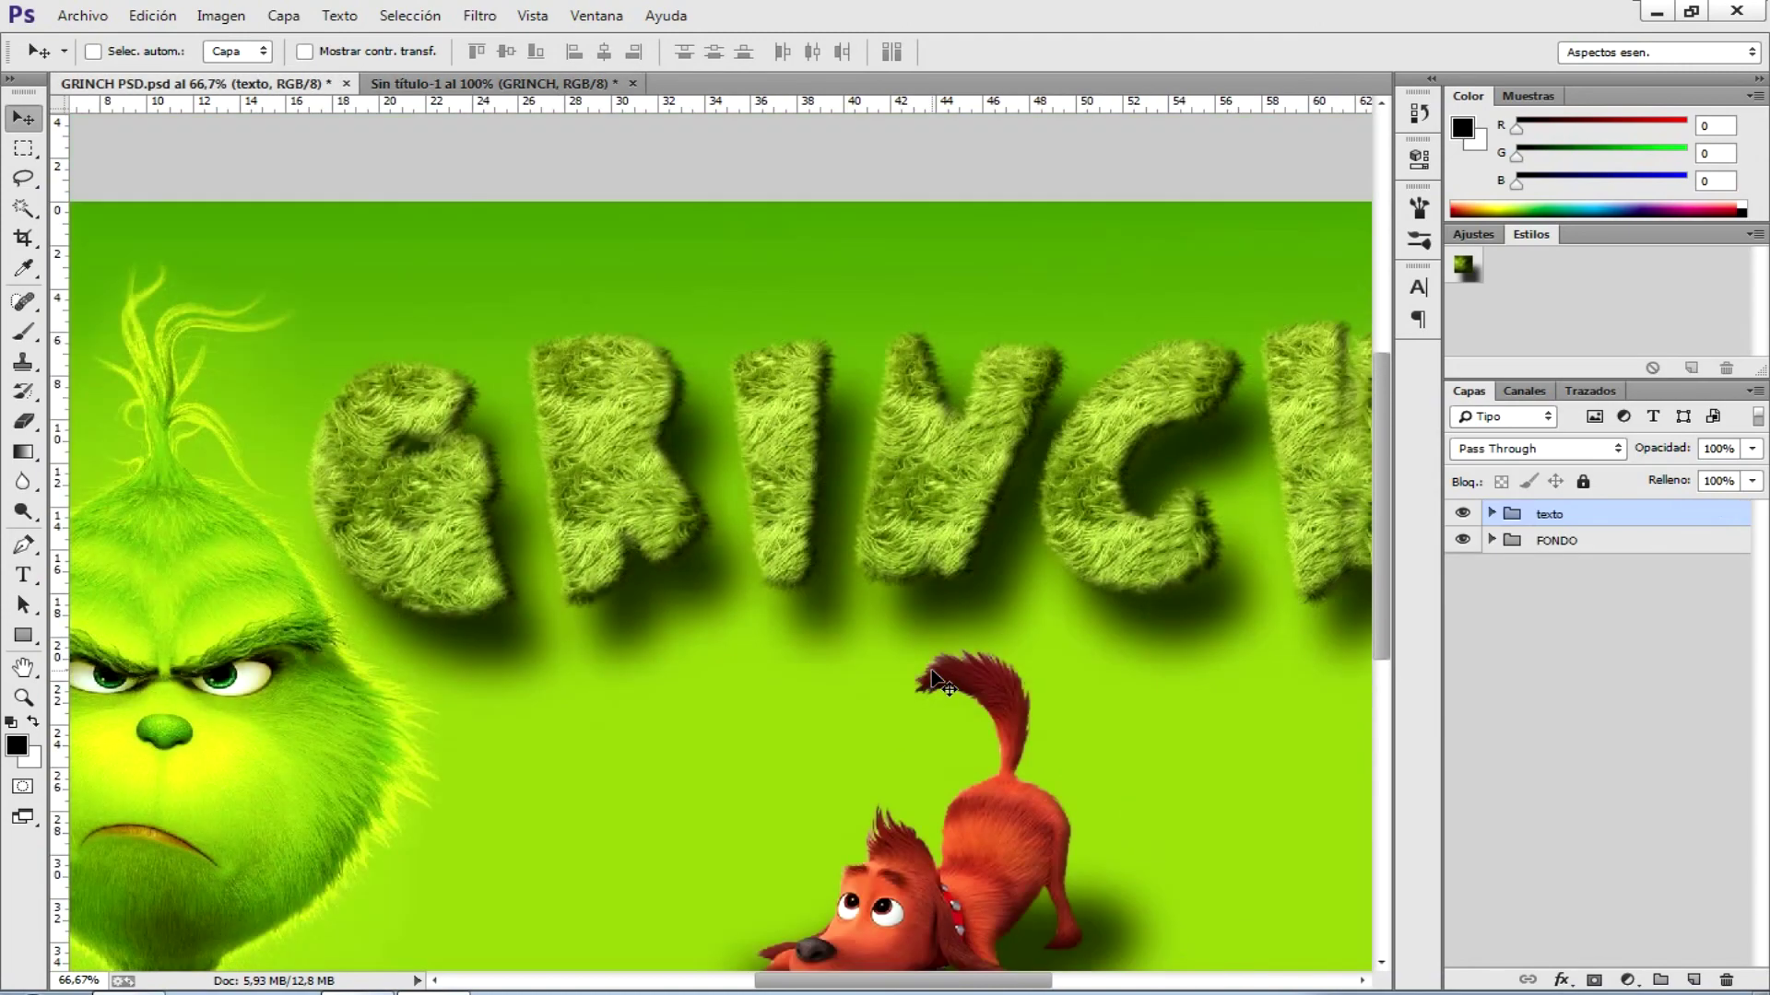
{"action": "key", "text": "ctrl+minus"}
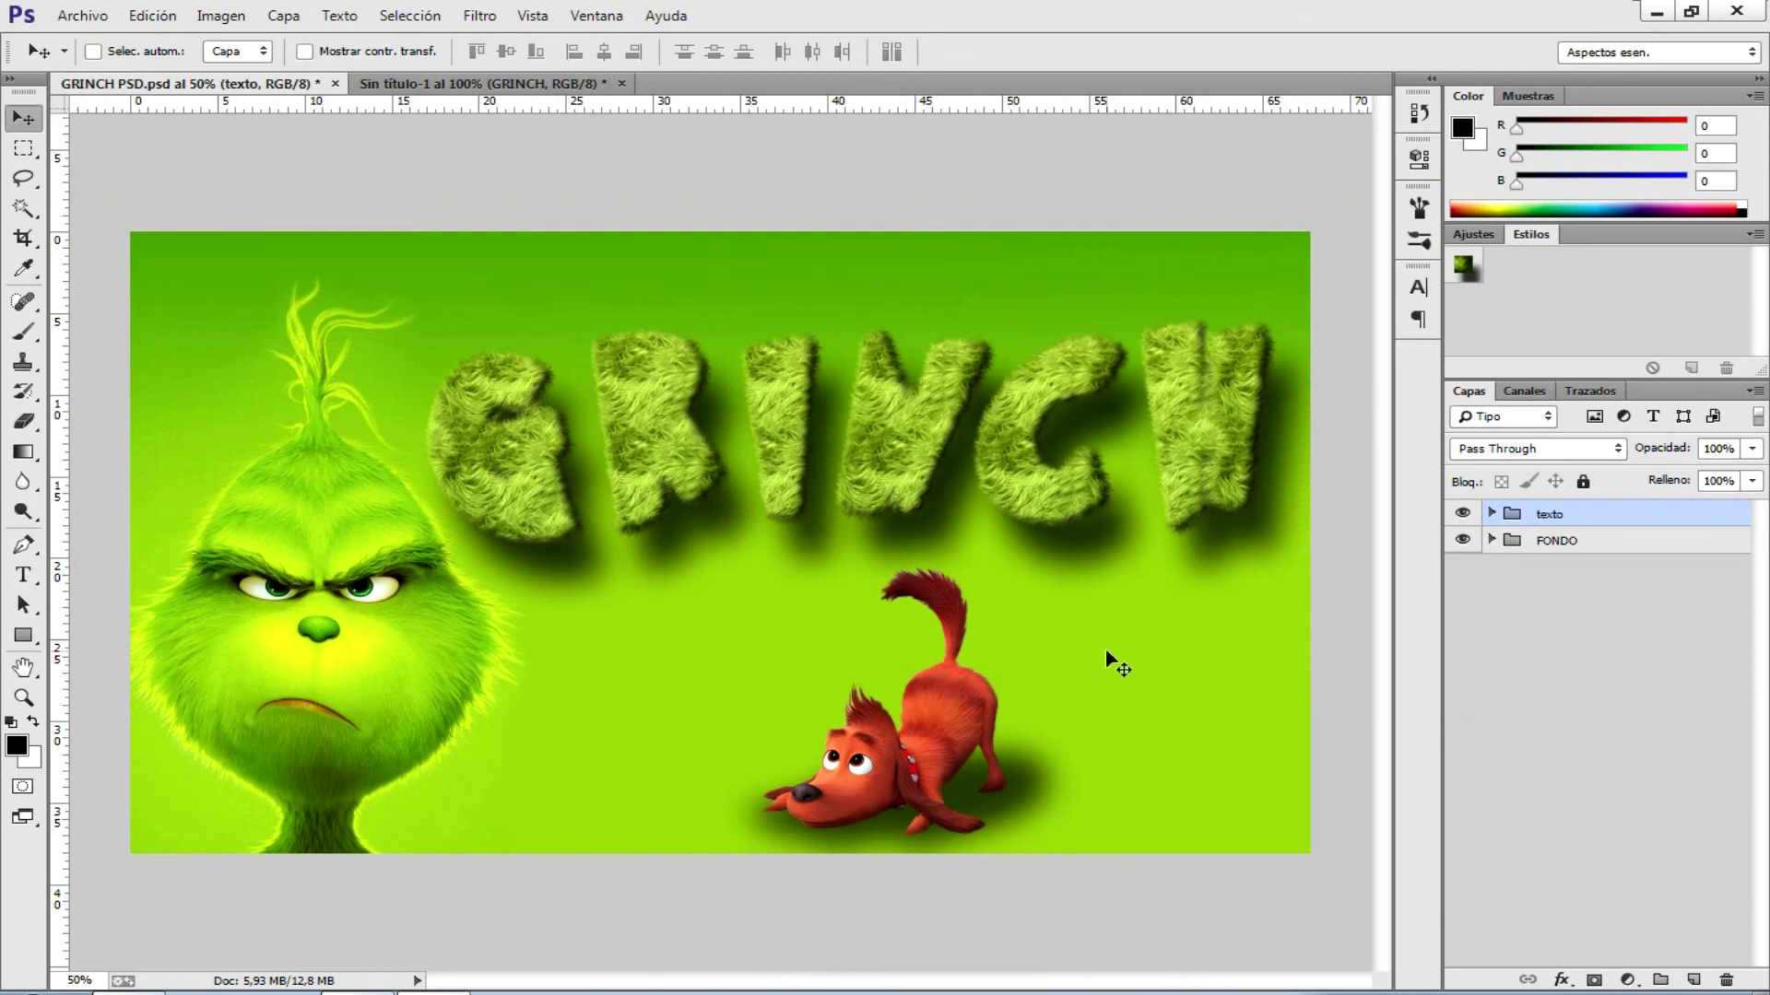
{"action": "left_click", "coordinate": [1491, 540]}
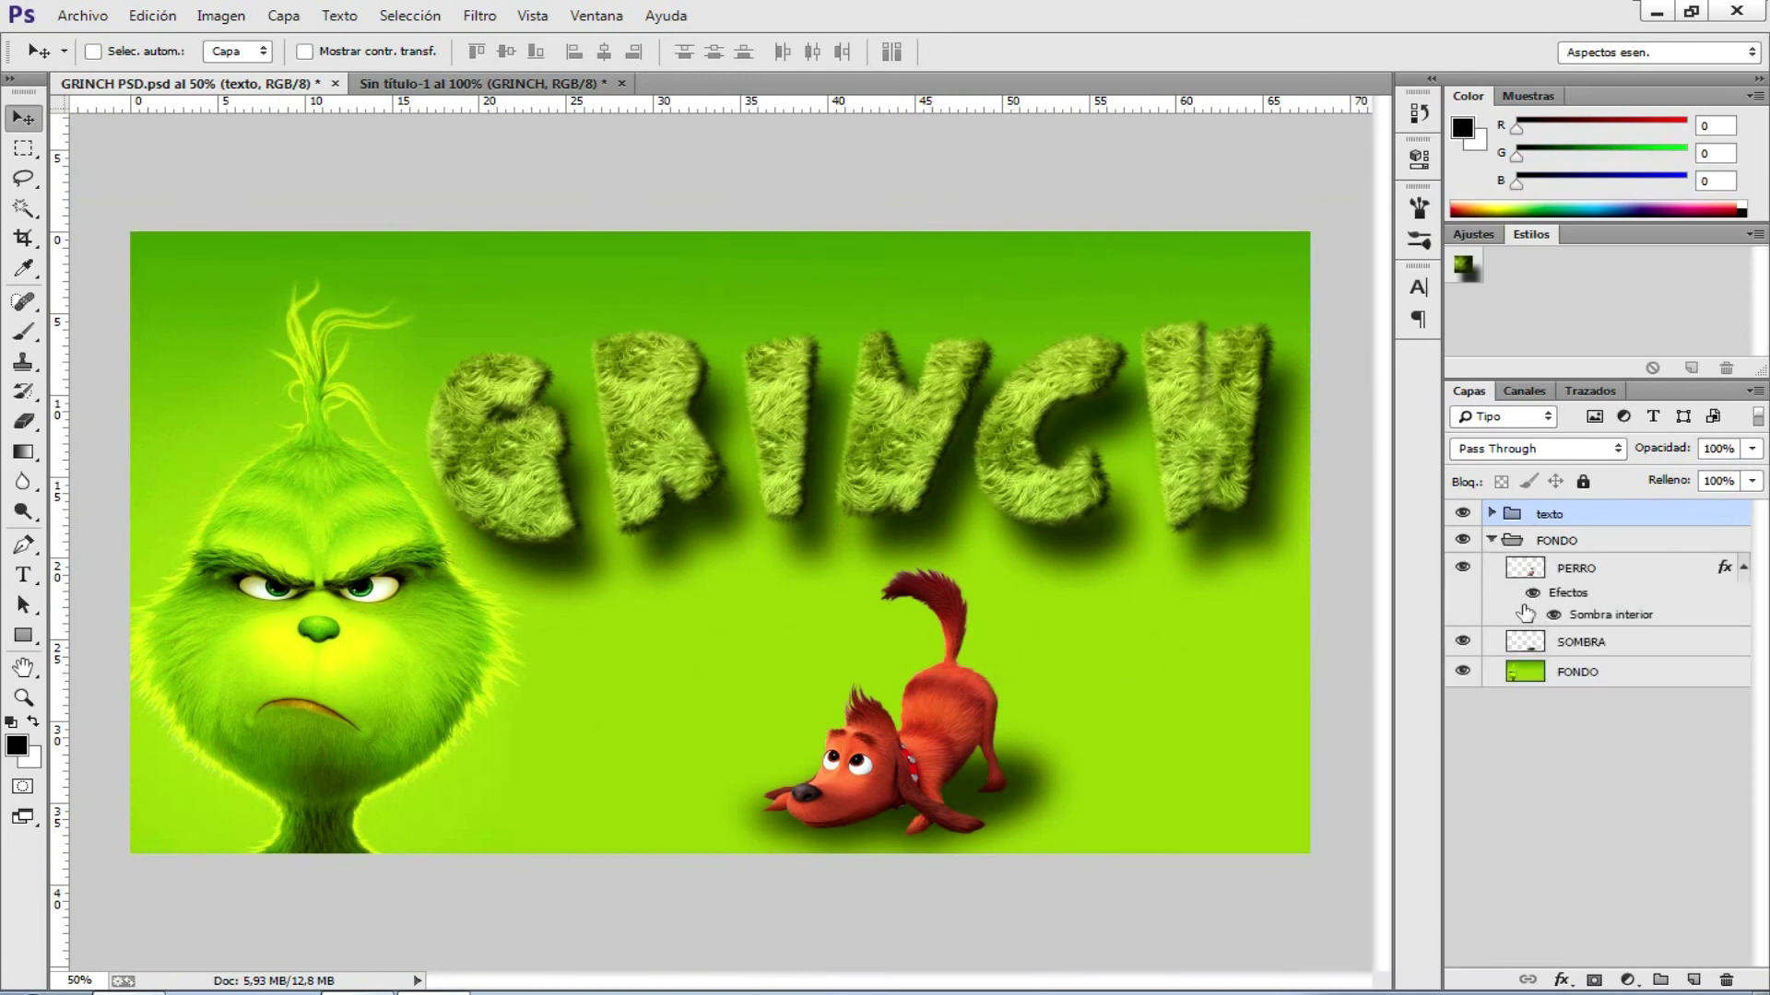
{"action": "left_click", "coordinate": [1491, 541]}
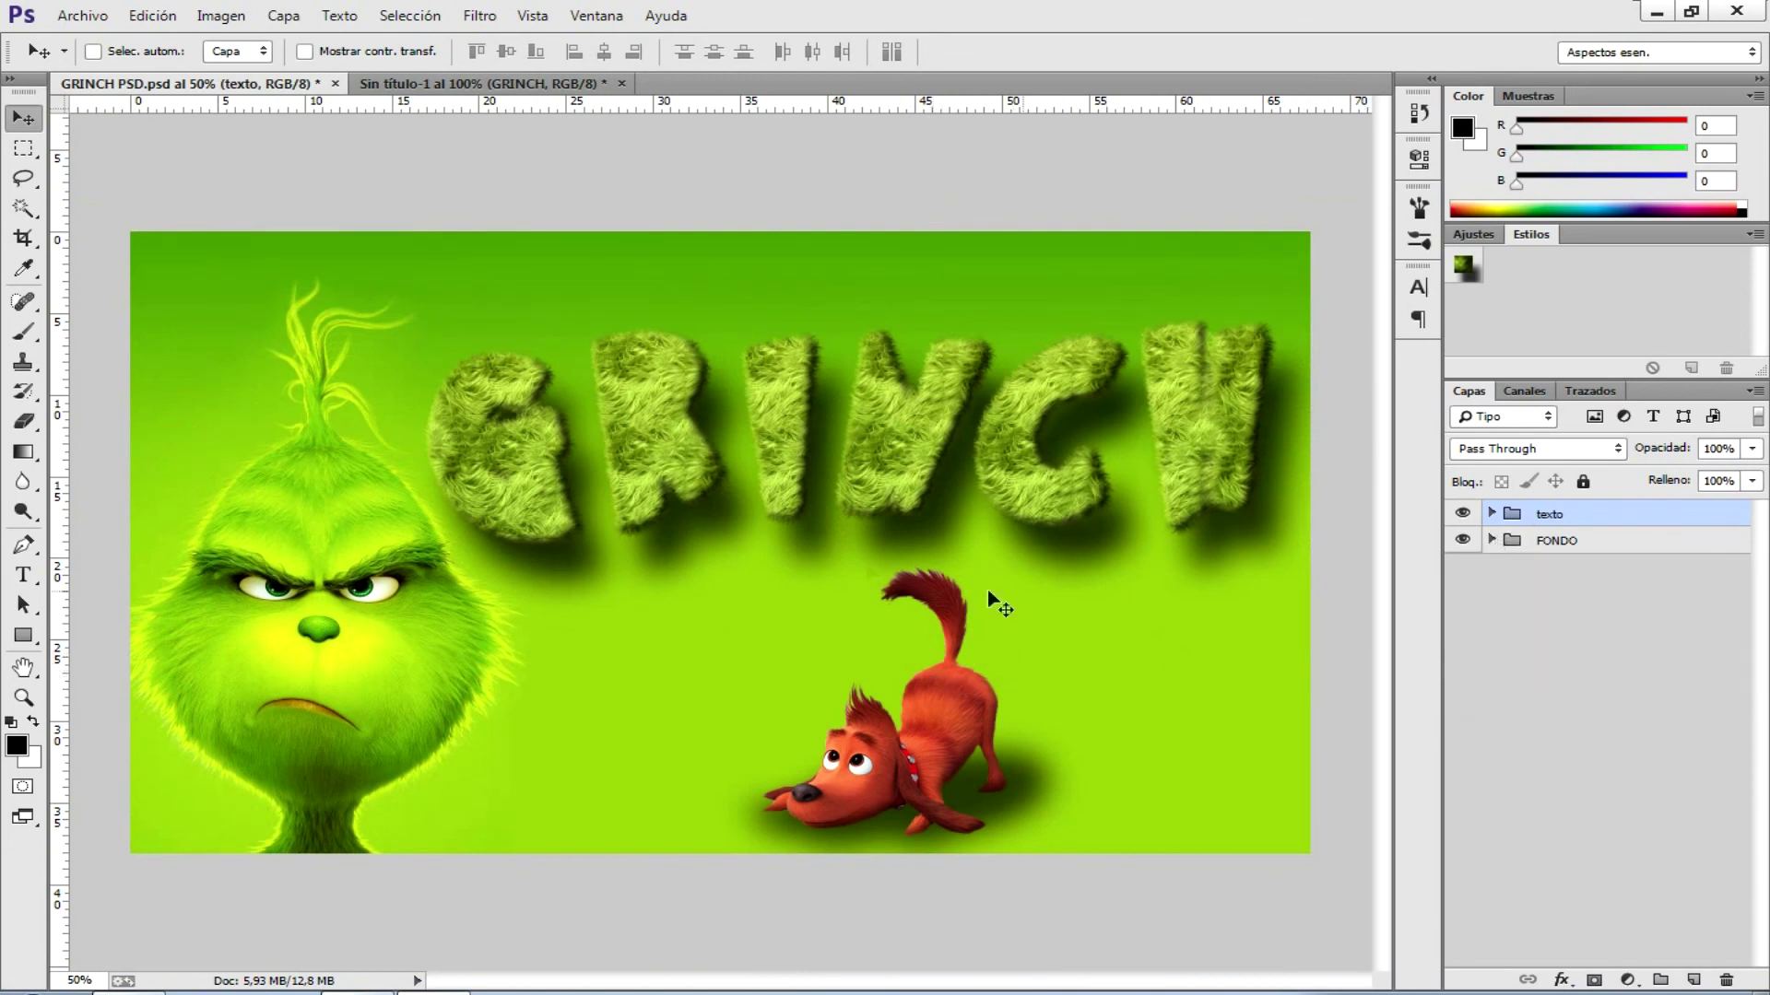